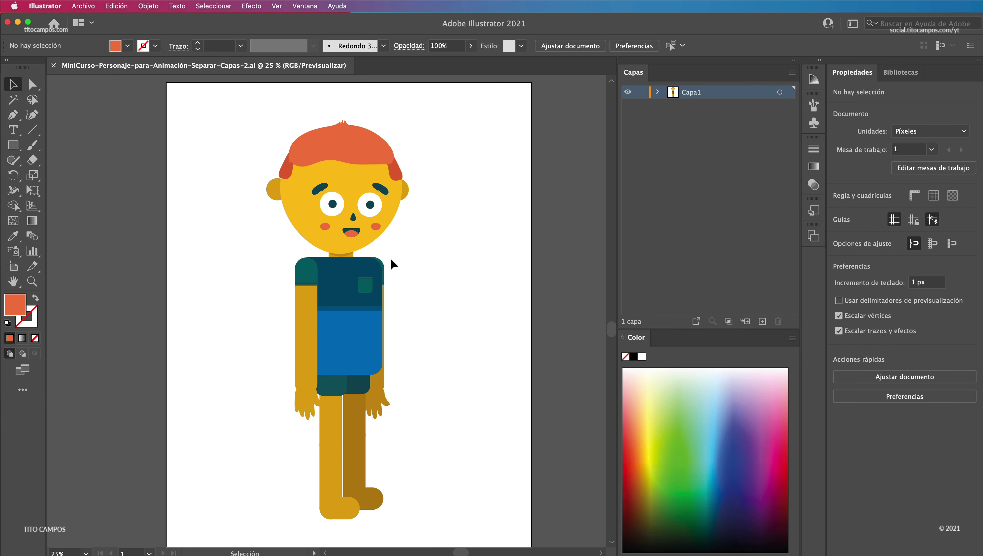
- Zoom in on the boy's face, backing out slightly to frame it
{"action": "key", "text": "z"}
{"action": "scroll", "coordinate": [475, 305], "scroll_direction": "up", "scroll_amount": 5}
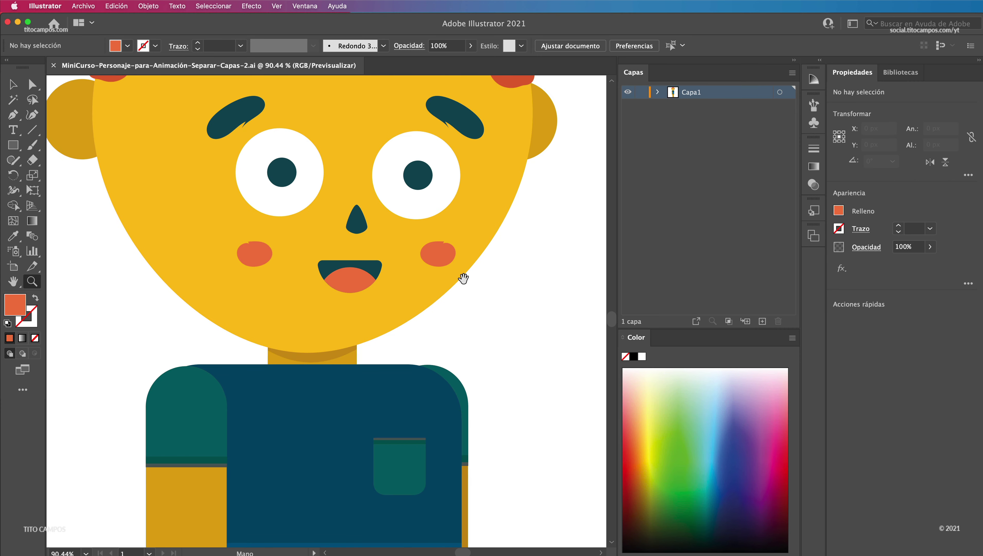
{"action": "key", "text": "ctrl+minus"}
- Drag both pupils out of their eyes, then undo the moves and deselect
{"action": "key", "text": "v"}
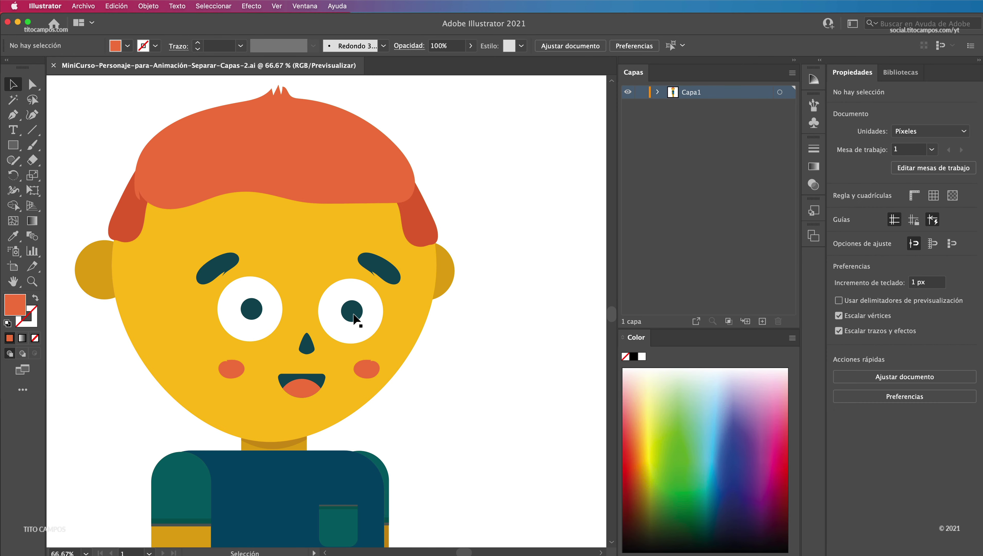
{"action": "left_click", "coordinate": [394, 313]}
{"action": "left_click_drag", "start_coordinate": [375, 267], "coordinate": [411, 259]}
{"action": "left_click", "coordinate": [254, 307]}
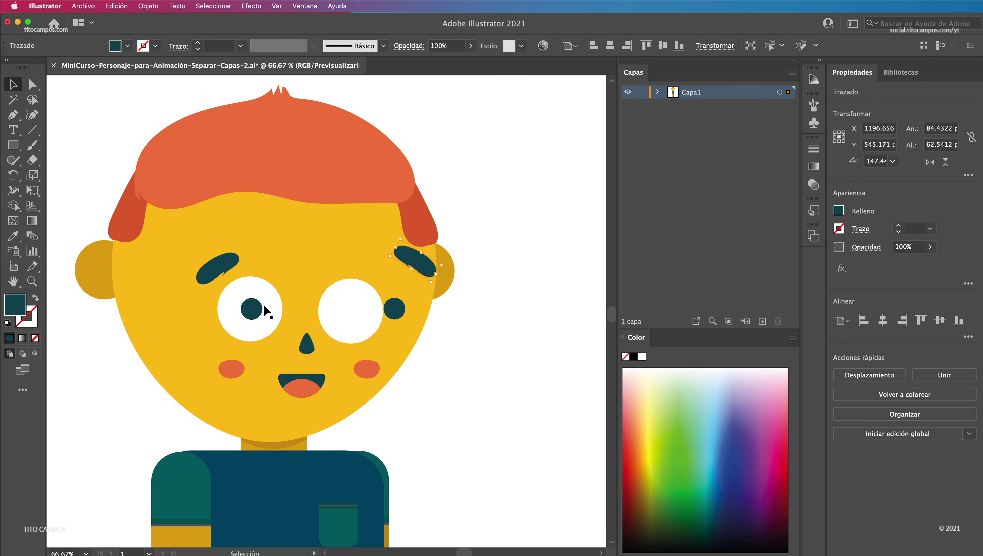
{"action": "mouse_move", "coordinate": [254, 297]}
{"action": "left_mouse_down"}
{"action": "mouse_move", "coordinate": [225, 294]}
{"action": "mouse_move", "coordinate": [199, 254]}
{"action": "left_mouse_up"}
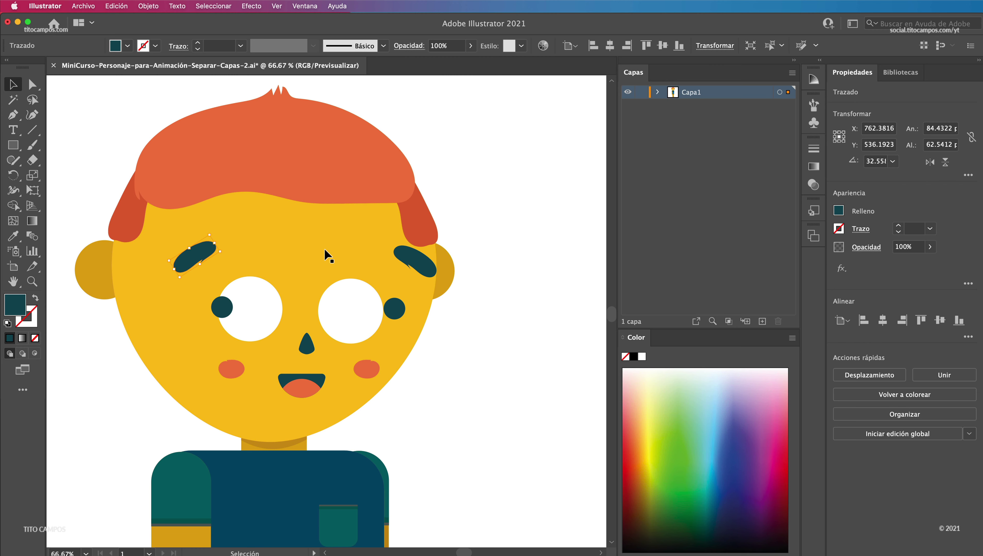
{"action": "key", "text": "ctrl+z"}
{"action": "key", "text": "ctrl+z"}
{"action": "key", "text": "ctrl+z"}
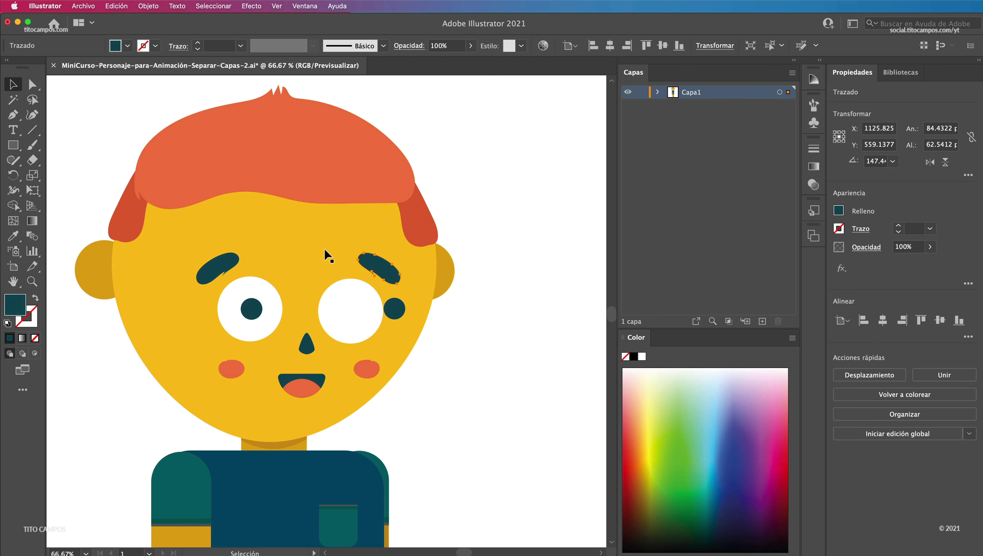
{"action": "key", "text": "ctrl+z"}
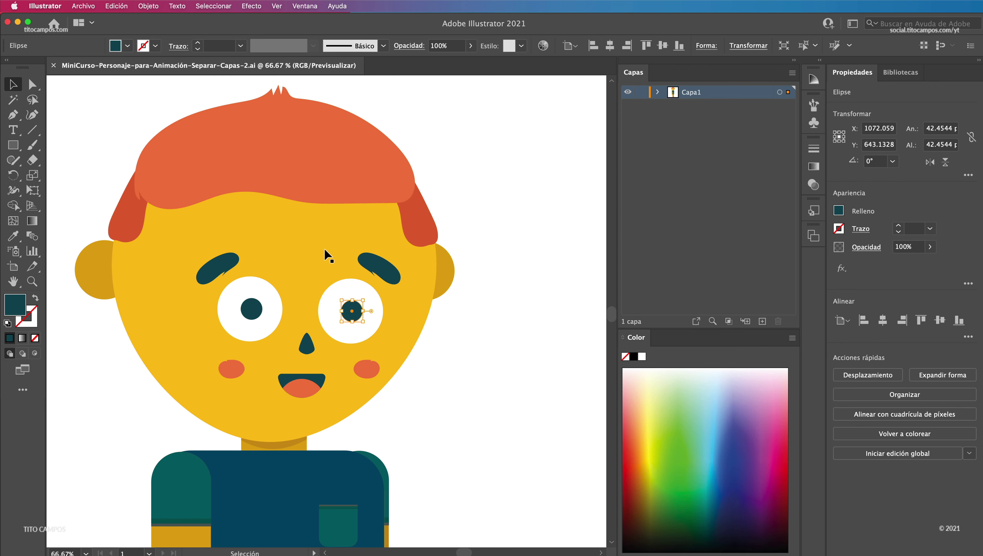
{"action": "left_click", "coordinate": [547, 370]}
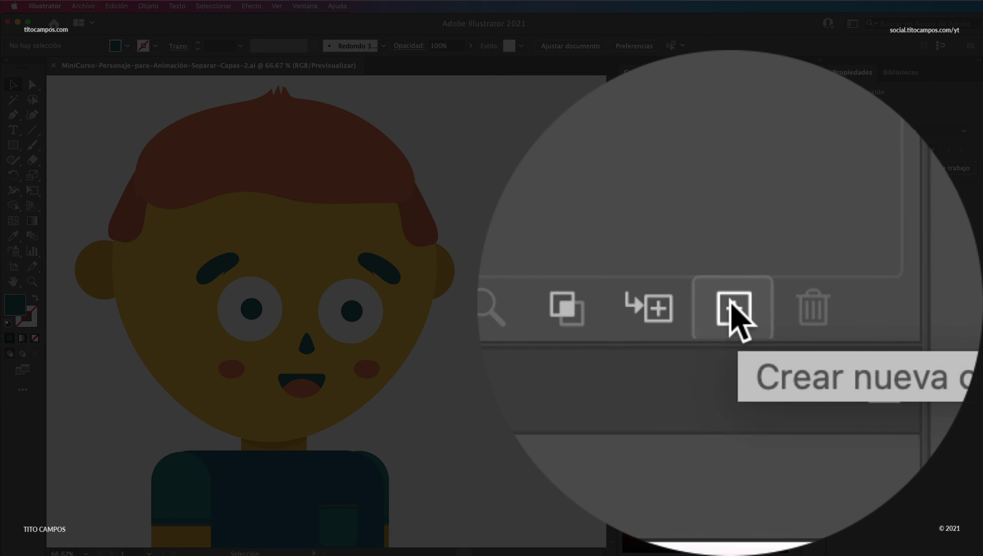
- Create a new layer above Capa1 and rename it from Capa 2 to D_Pupila
{"action": "left_click", "coordinate": [730, 305]}
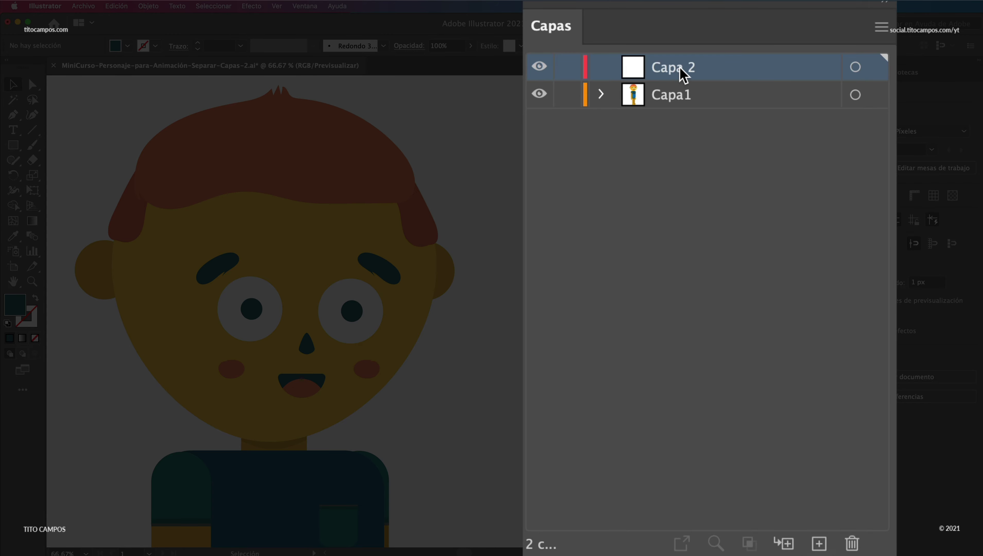
{"action": "double_click", "coordinate": [679, 70]}
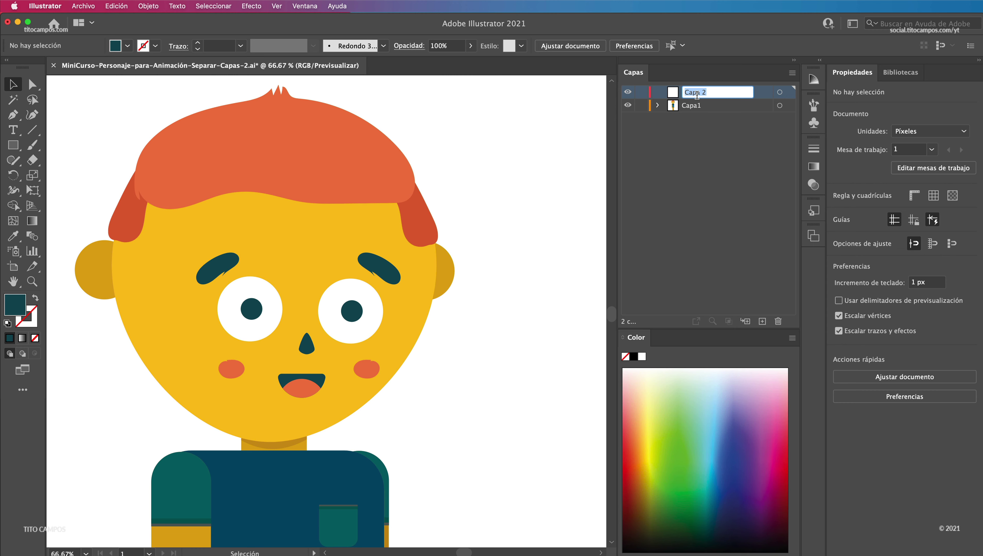
{"action": "key", "text": "BackSpace"}
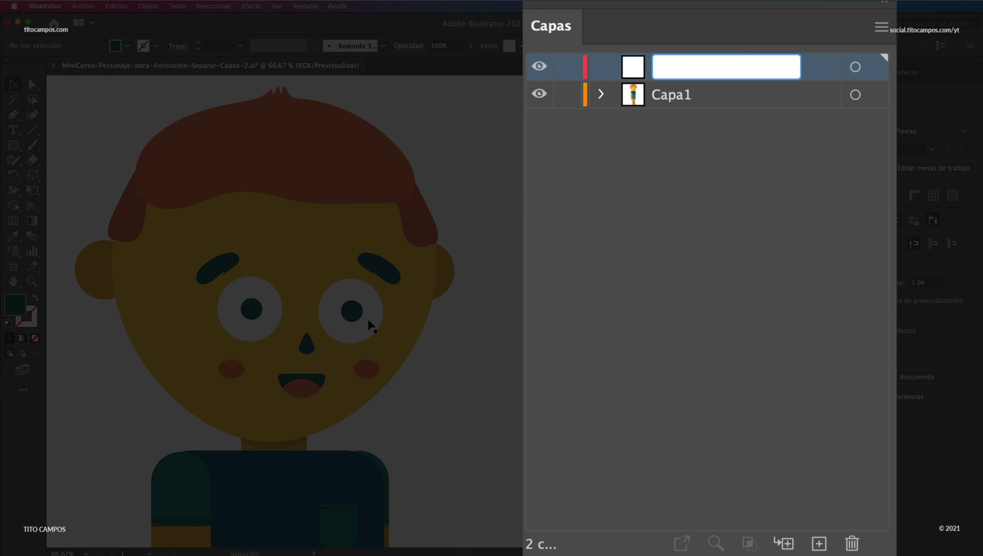
{"action": "type", "text": "D"}
{"action": "type", "text": "_Pupila"}
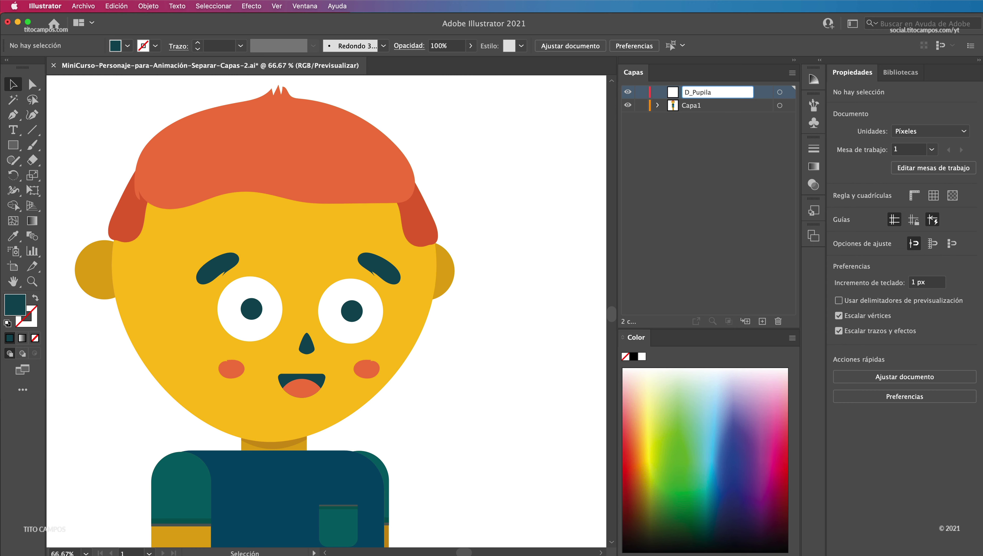
{"action": "key", "text": "Return"}
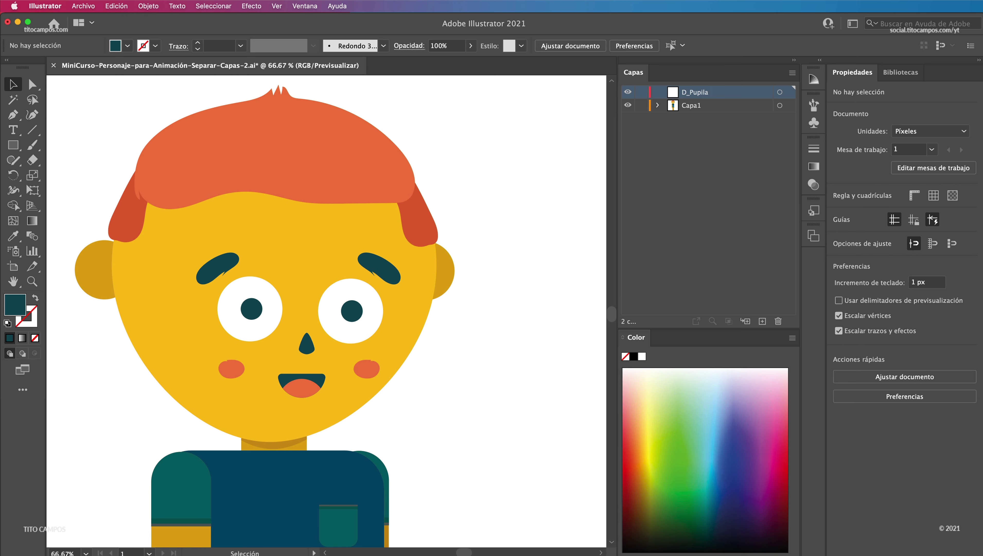
- Select the right pupil, check it by toggling D_Pupila's visibility, then activate Capa1
{"action": "left_click", "coordinate": [346, 315]}
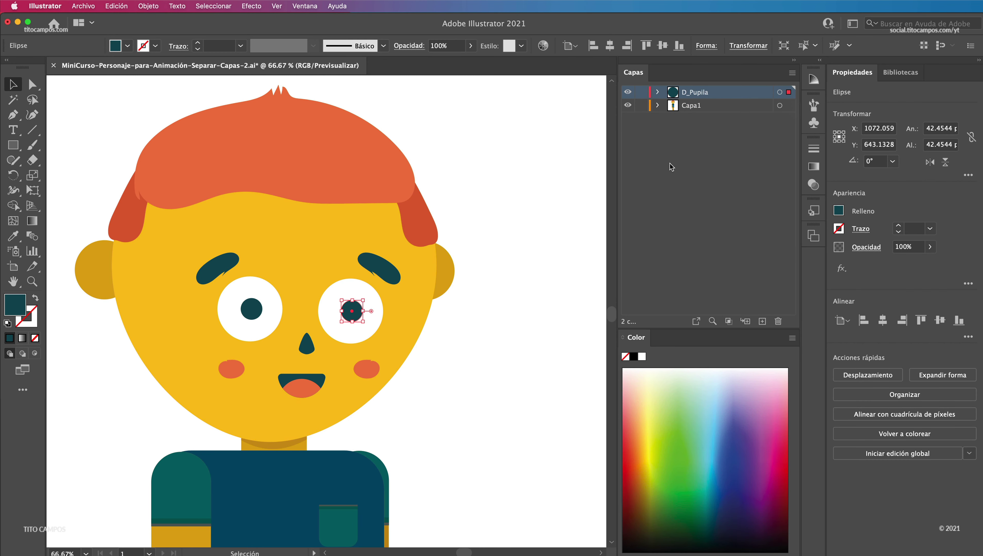
{"action": "left_click", "coordinate": [628, 92]}
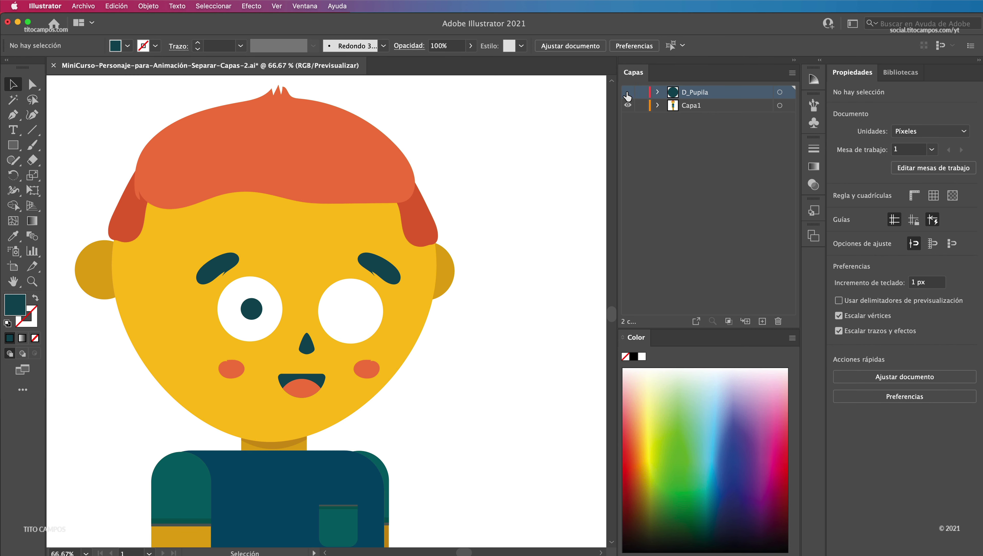
{"action": "left_click", "coordinate": [627, 93]}
{"action": "left_click", "coordinate": [630, 93]}
{"action": "left_click", "coordinate": [628, 94]}
{"action": "left_click", "coordinate": [725, 108]}
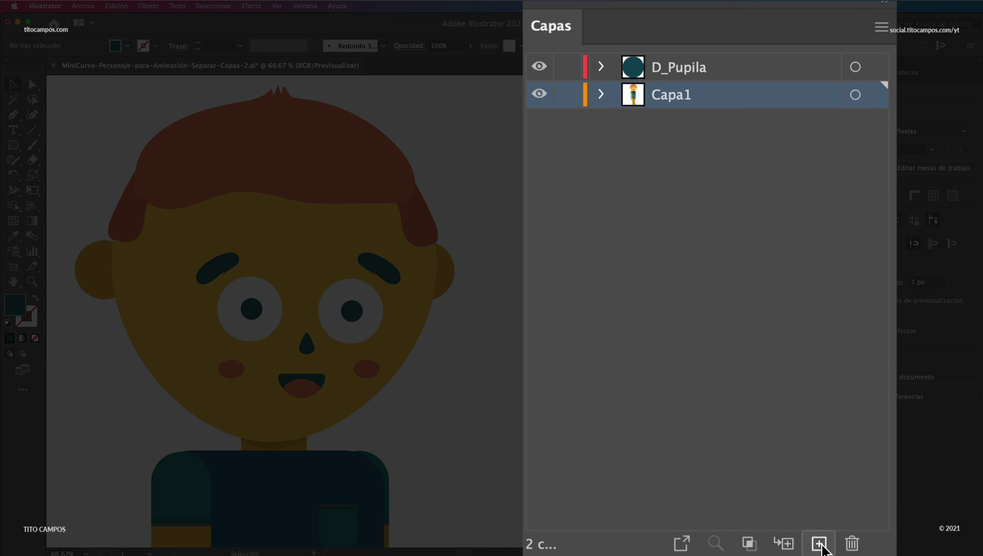
- Add a new layer named D_Ojo above Capa1 and select the right eye's white
{"action": "left_click", "coordinate": [819, 545]}
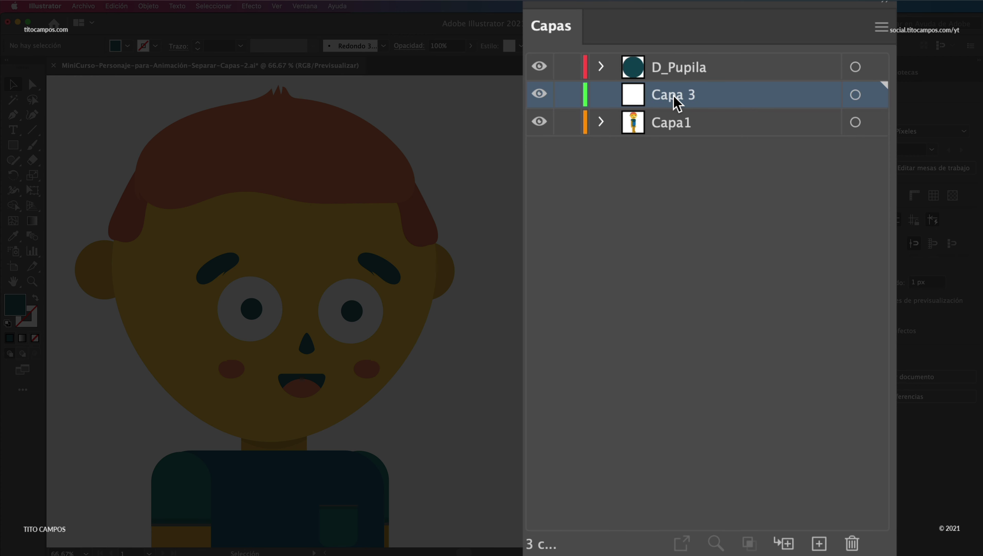
{"action": "double_click", "coordinate": [677, 102]}
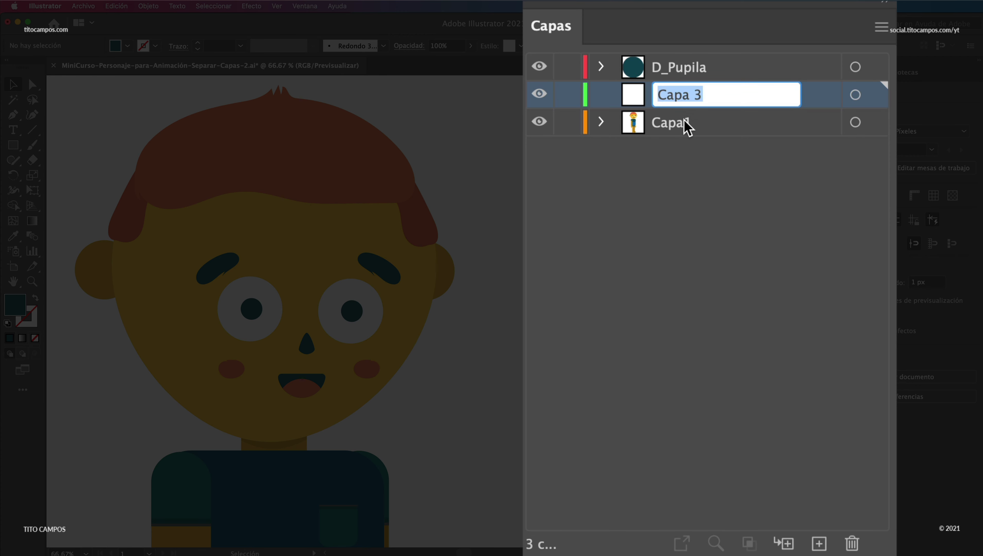
{"action": "type", "text": "D_Ojo"}
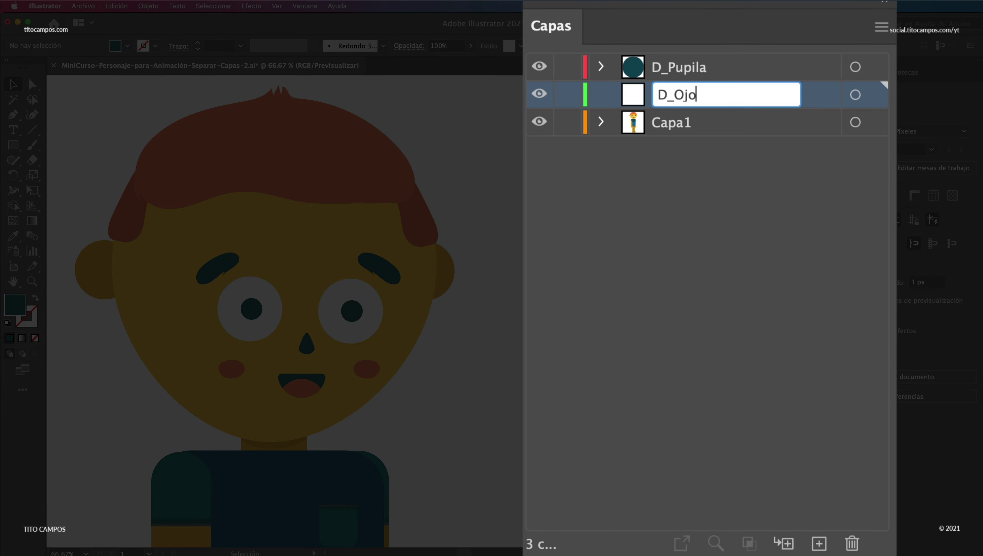
{"action": "key", "text": "Return"}
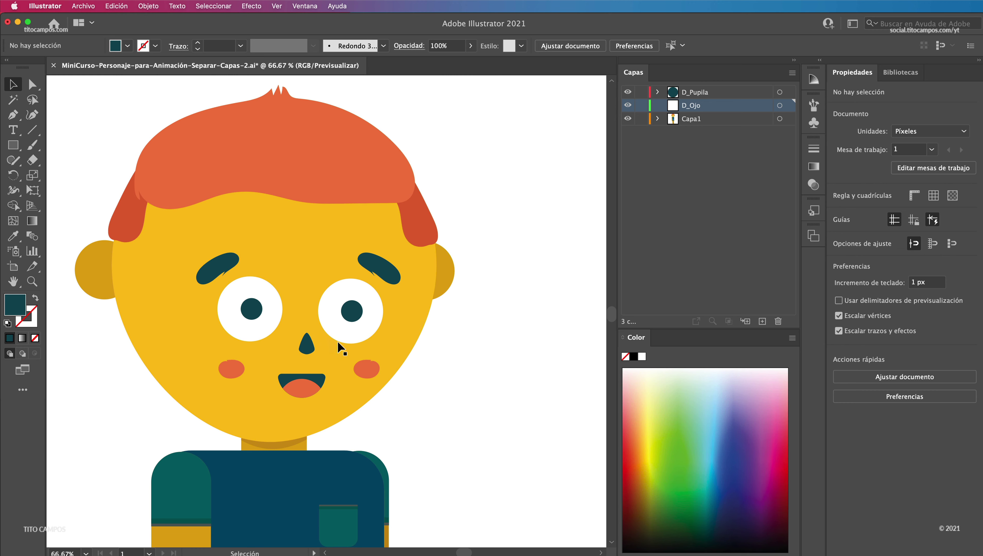
{"action": "left_click", "coordinate": [370, 328]}
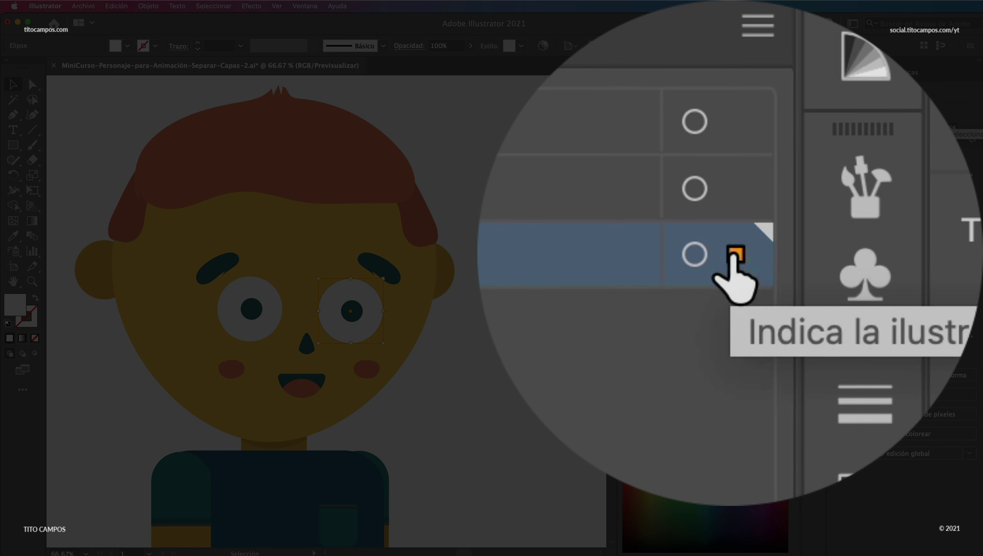
- Move the right eye white into D_Ojo, then make Capa1 the active layer again
{"action": "left_click_drag", "start_coordinate": [728, 252], "coordinate": [733, 258]}
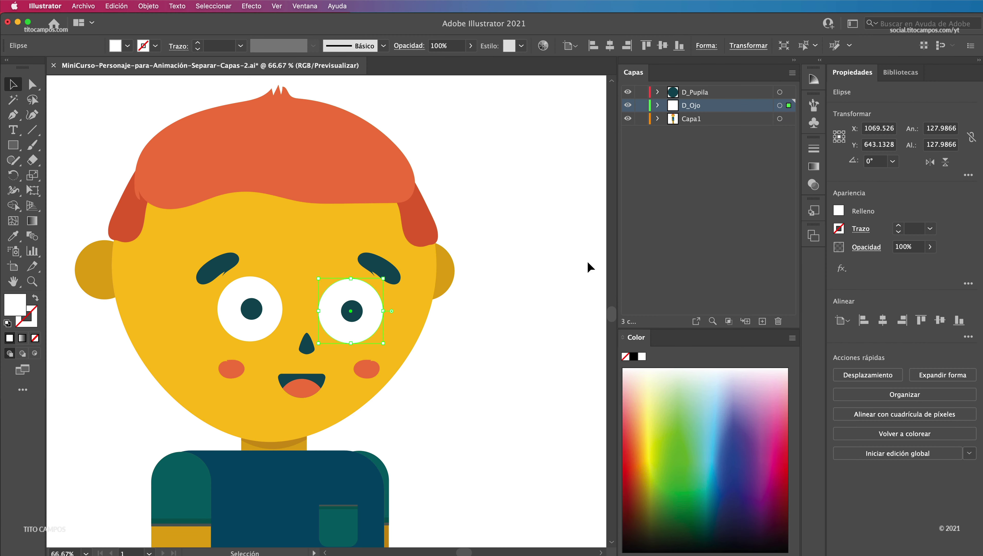
{"action": "left_click", "coordinate": [693, 95]}
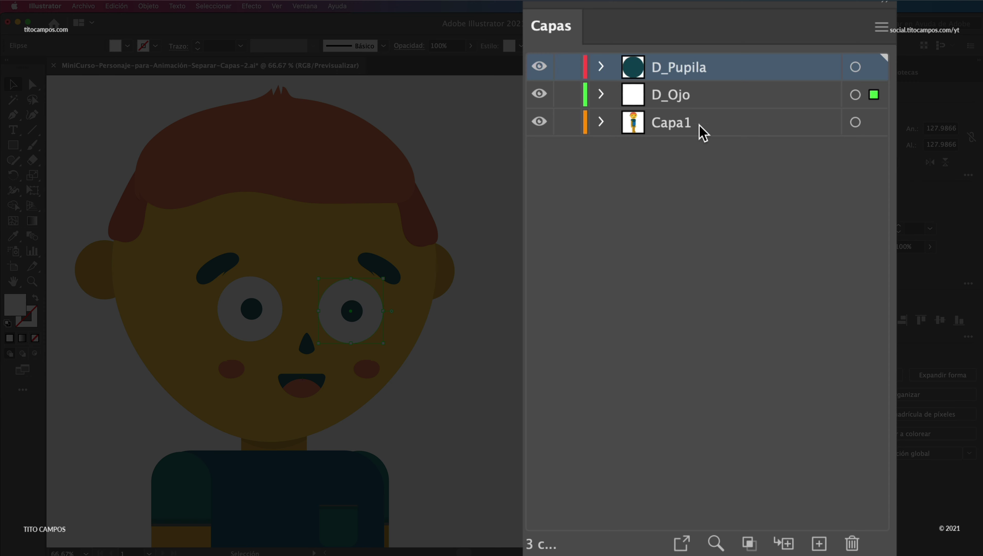
{"action": "left_click", "coordinate": [696, 119]}
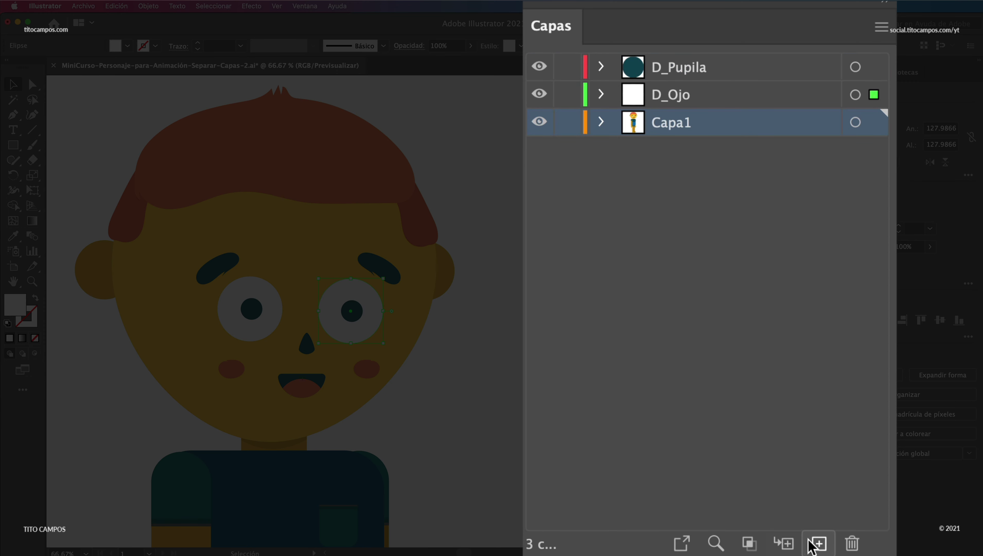
{"action": "left_click", "coordinate": [716, 71]}
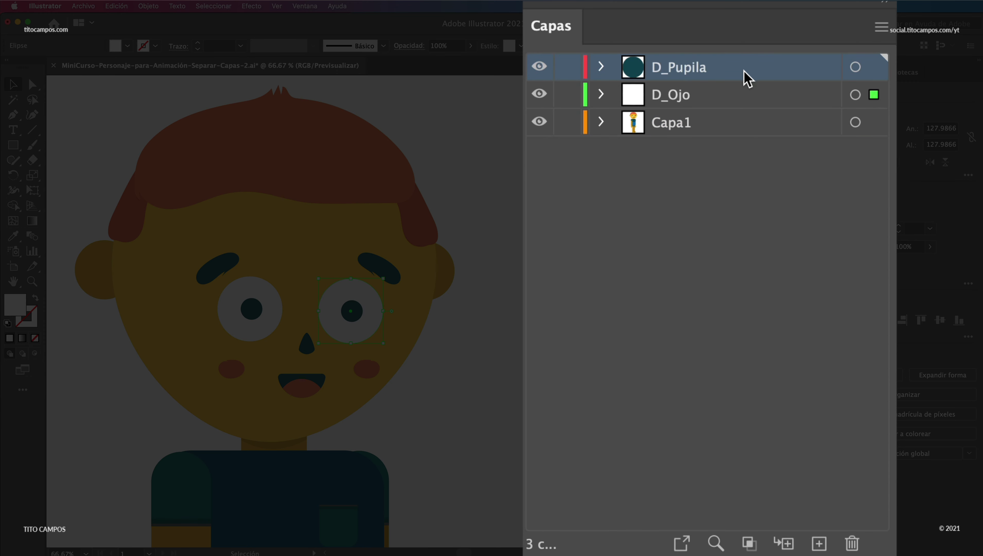
{"action": "left_click", "coordinate": [820, 544]}
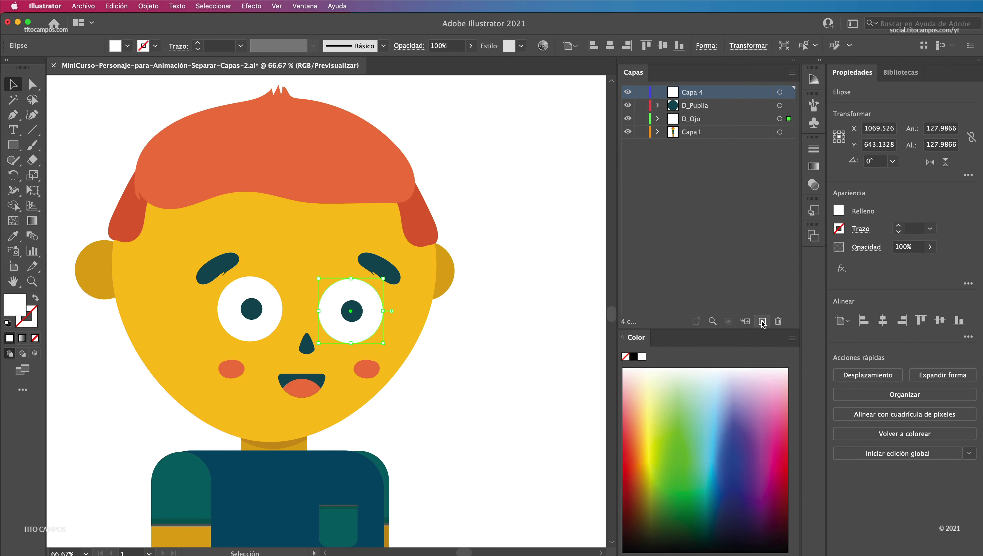
{"action": "left_click", "coordinate": [428, 287]}
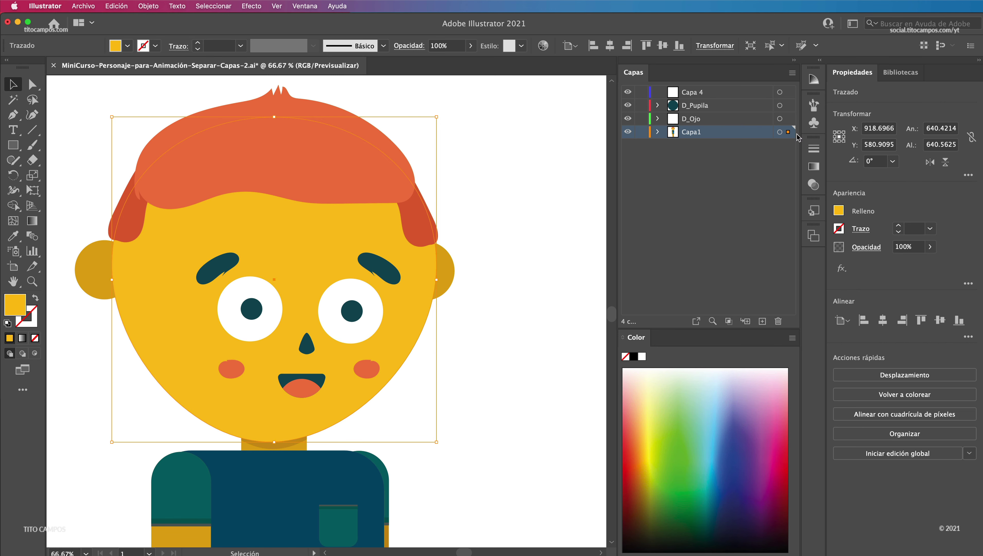
{"action": "left_click_drag", "start_coordinate": [788, 133], "coordinate": [788, 92]}
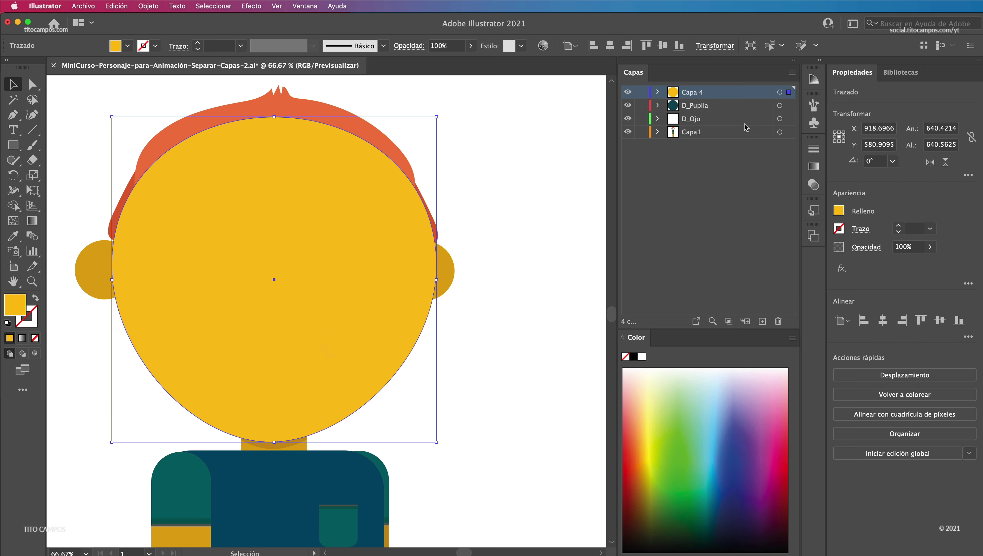
{"action": "left_click_drag", "start_coordinate": [698, 93], "coordinate": [699, 124]}
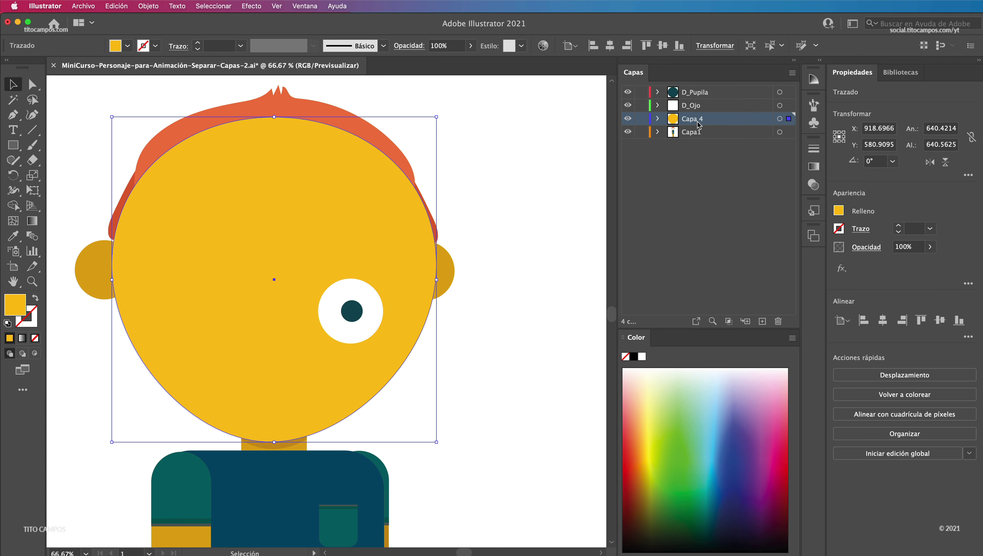
{"action": "key", "text": "Delete"}
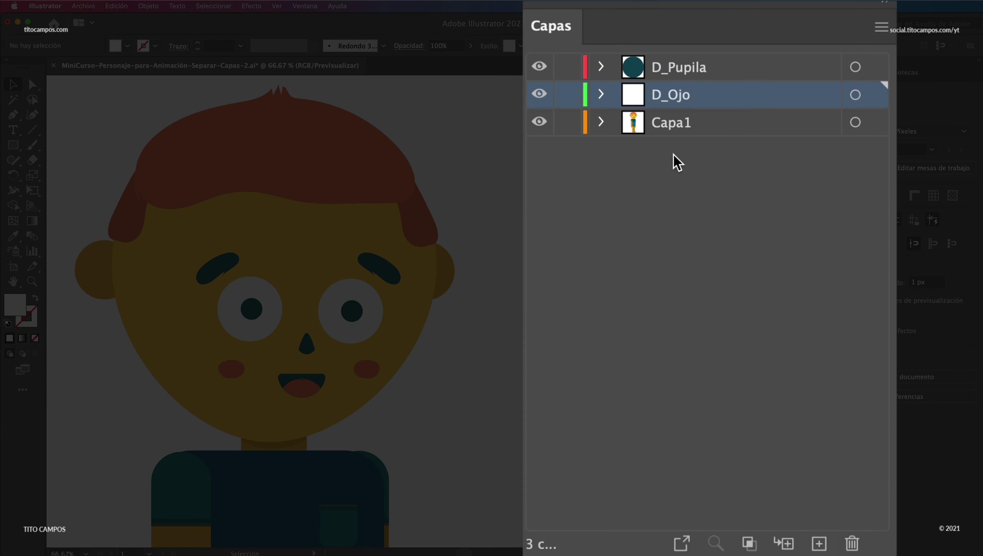
- Create an I_Pupila layer above Capa1 and move the left pupil into it
{"action": "left_click", "coordinate": [724, 121]}
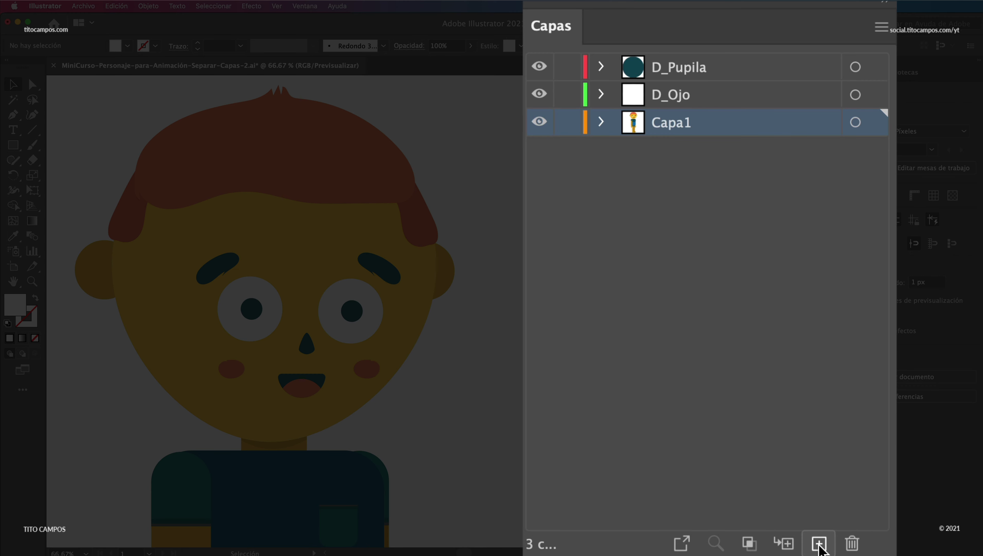
{"action": "left_click", "coordinate": [820, 545]}
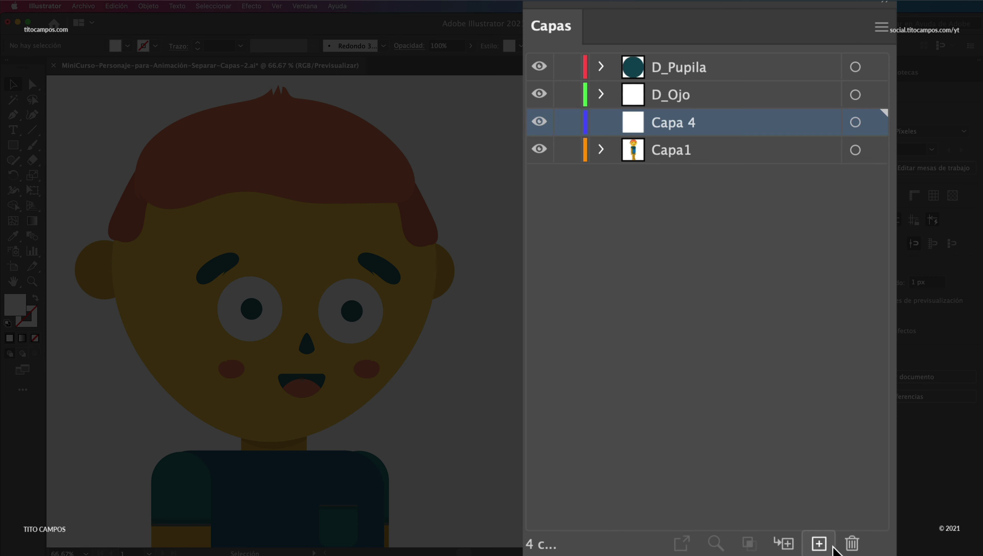
{"action": "double_click", "coordinate": [674, 132]}
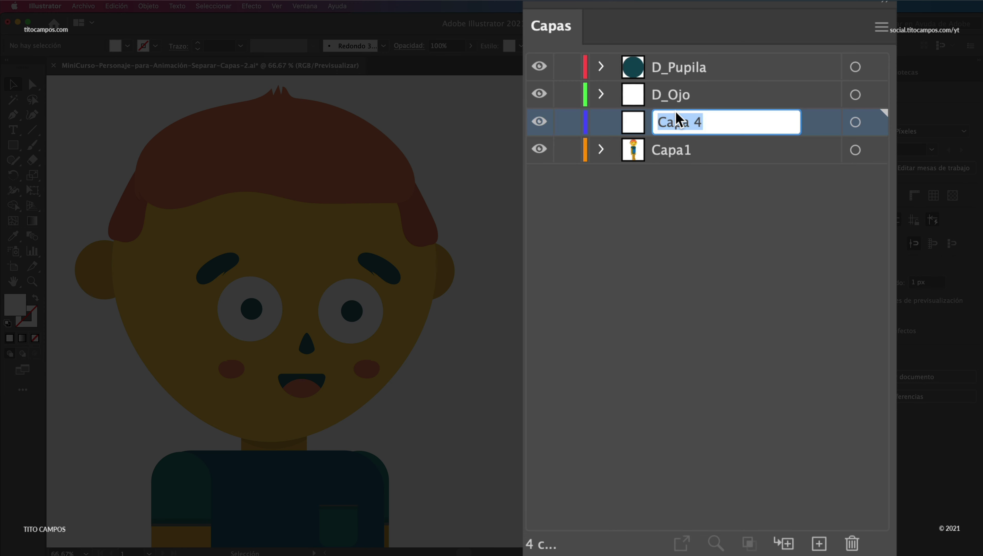
{"action": "key", "text": "BackSpace"}
{"action": "type", "text": "_Pupila"}
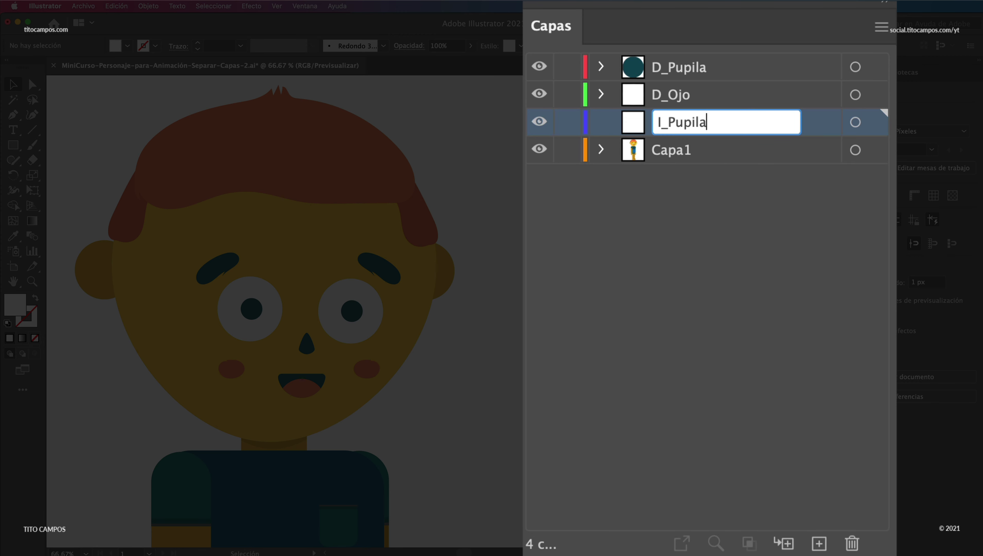
{"action": "key", "text": "Return"}
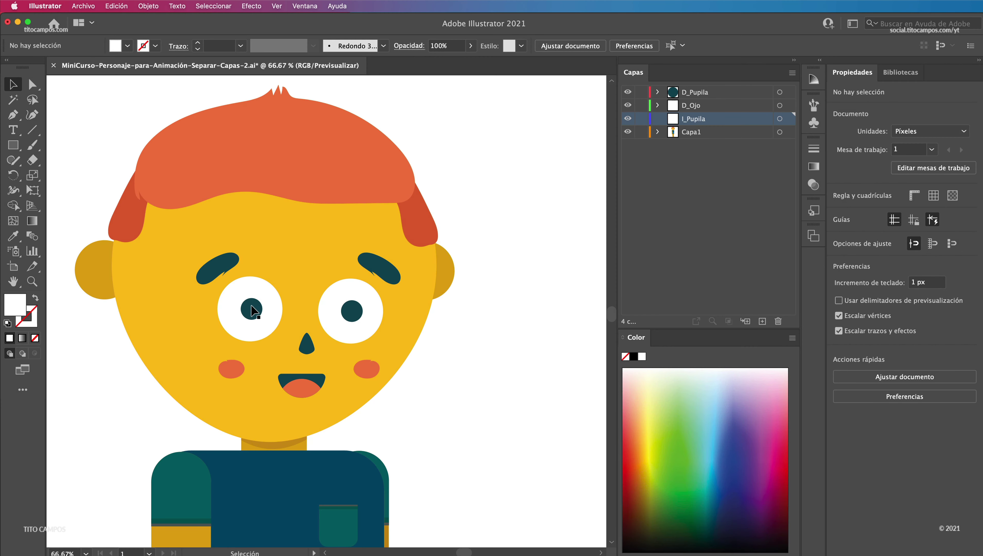
{"action": "left_click", "coordinate": [257, 311]}
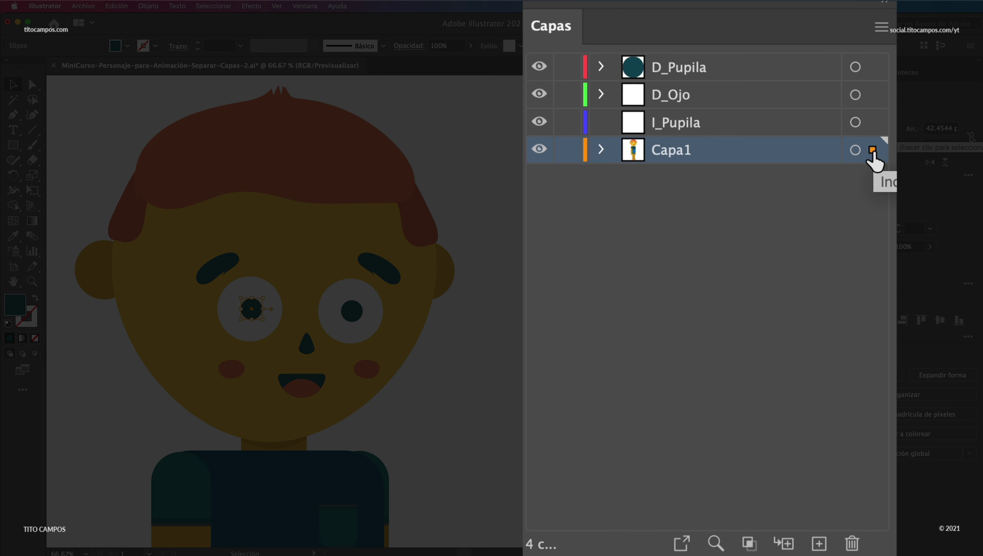
{"action": "left_click_drag", "start_coordinate": [872, 149], "coordinate": [874, 123]}
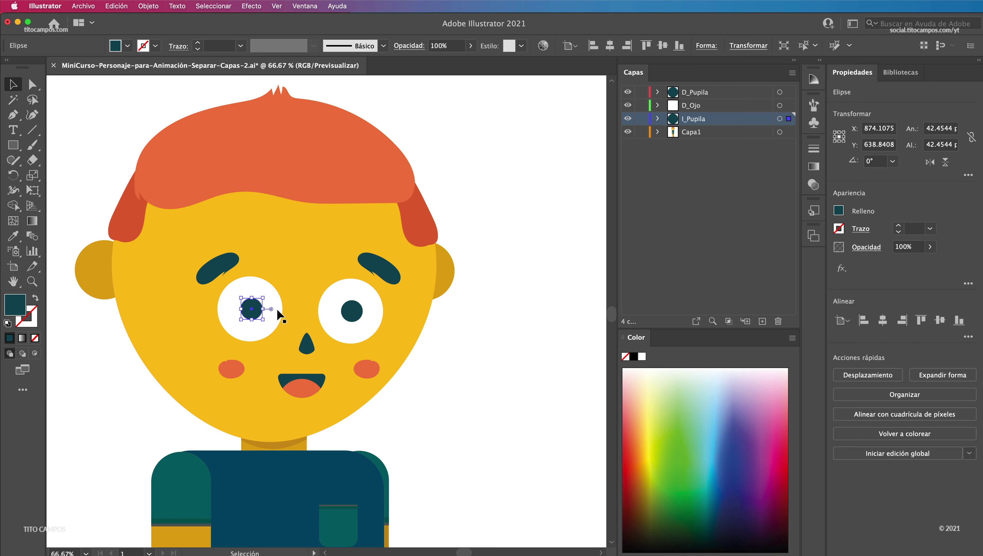
- Add a new layer named I_Ojo for the left eye
{"action": "left_click", "coordinate": [762, 321]}
{"action": "double_click", "coordinate": [697, 131]}
{"action": "type", "text": "I_Ojo"}
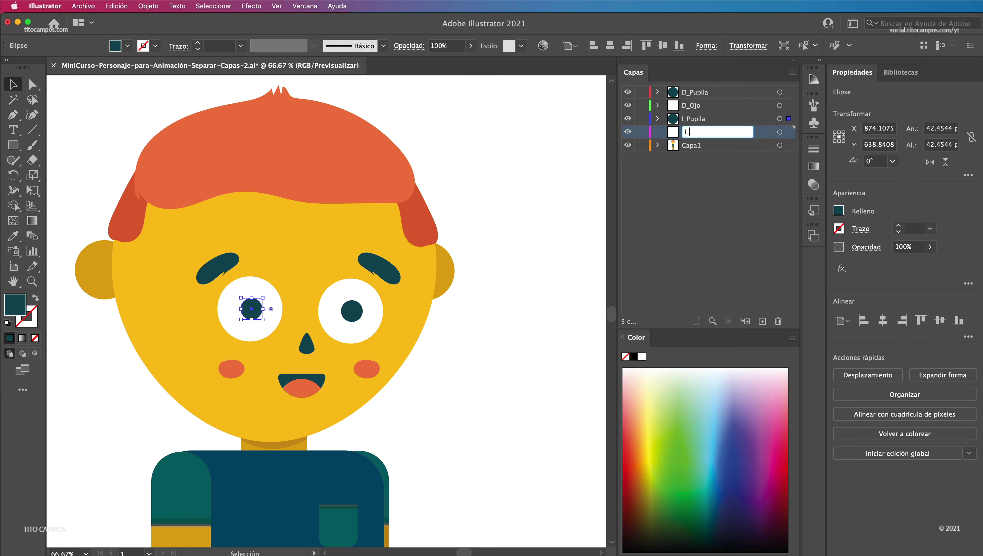
{"action": "key", "text": "Return"}
{"action": "left_click", "coordinate": [287, 277]}
- Put the nose on a new layer named Nariz
{"action": "left_click", "coordinate": [306, 343]}
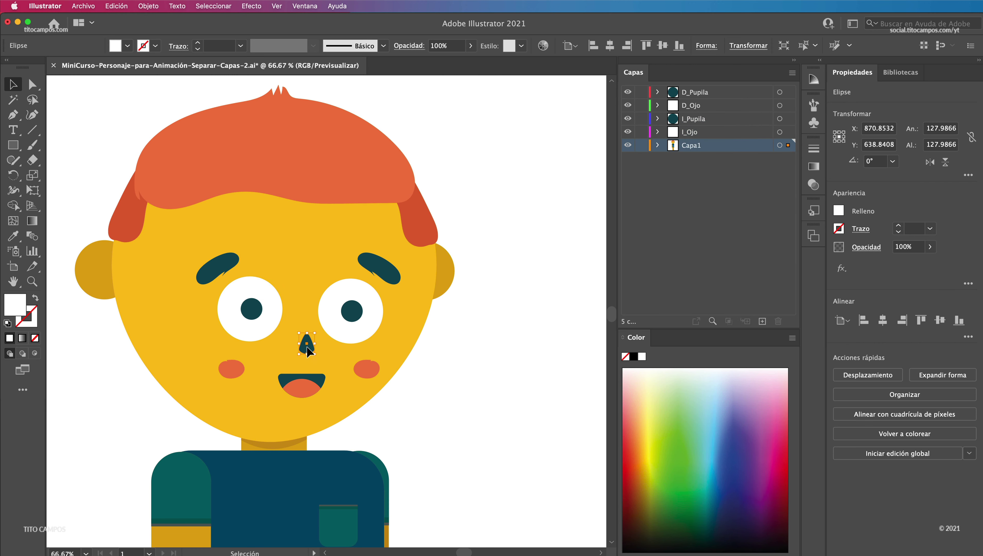
{"action": "left_click", "coordinate": [762, 322]}
{"action": "double_click", "coordinate": [694, 145]}
{"action": "type", "text": "Nariz"}
{"action": "key", "text": "Return"}
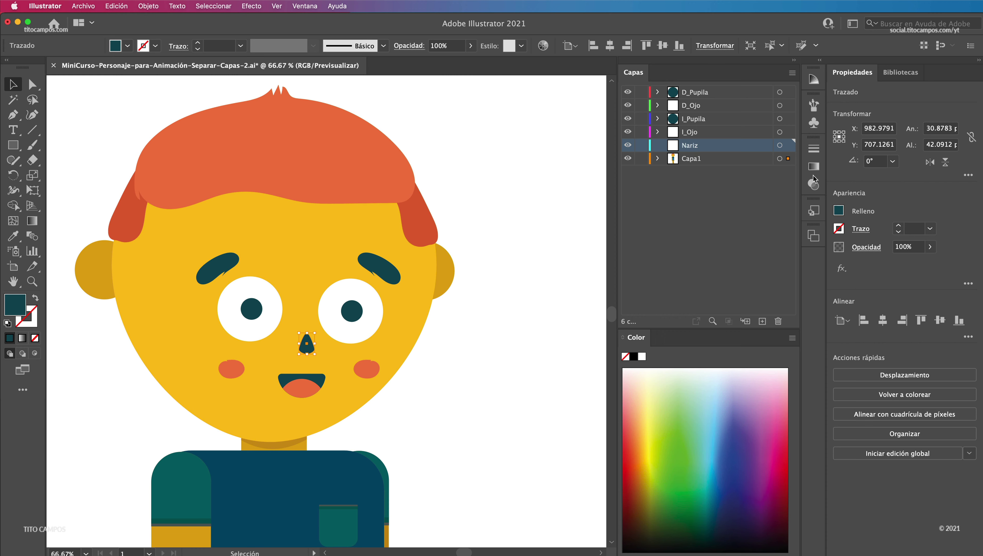
{"action": "left_click_drag", "start_coordinate": [788, 149], "coordinate": [789, 146]}
- Put both orange cheeks on a new layer named Mejillas
{"action": "left_click", "coordinate": [762, 321]}
{"action": "left_click", "coordinate": [357, 369]}
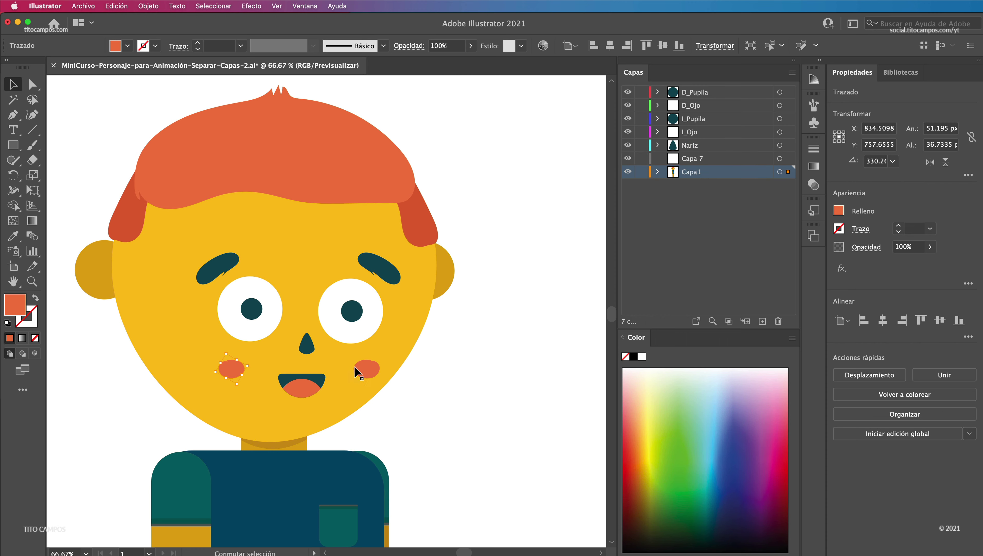
{"action": "double_click", "coordinate": [704, 159]}
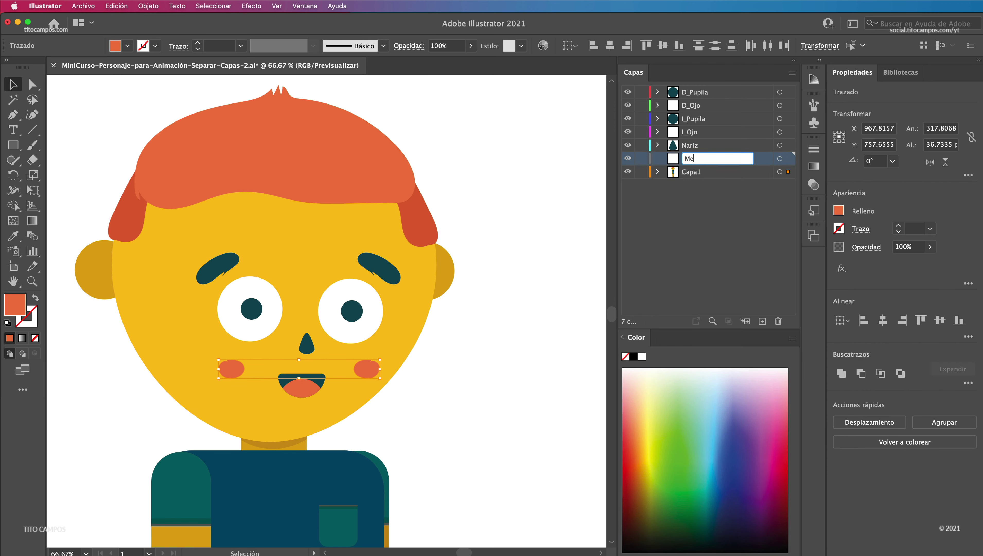
{"action": "type", "text": "Mejillas"}
{"action": "key", "text": "Return"}
{"action": "left_click_drag", "start_coordinate": [783, 161], "coordinate": [786, 159]}
- Put the mouth on a new layer named Boca
{"action": "left_click", "coordinate": [323, 382]}
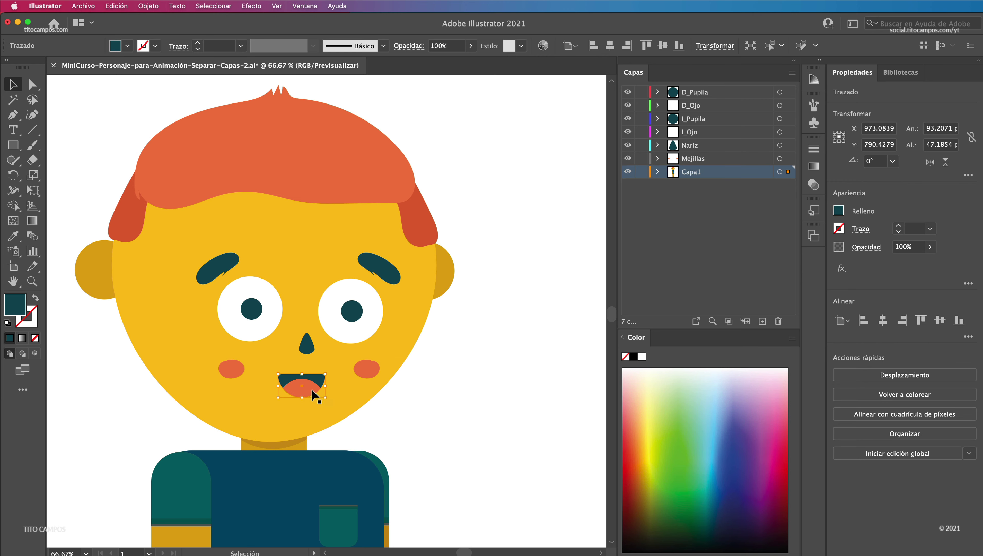
{"action": "left_click", "coordinate": [506, 362]}
{"action": "left_click", "coordinate": [762, 321]}
{"action": "double_click", "coordinate": [697, 171]}
{"action": "type", "text": "Boca"}
{"action": "key", "text": "Return"}
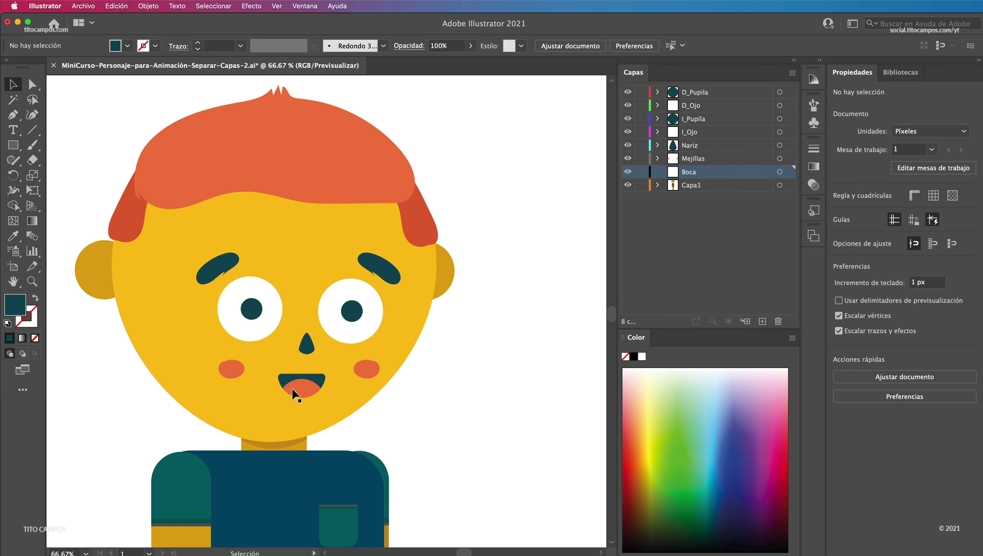
{"action": "left_click", "coordinate": [292, 388]}
{"action": "left_click_drag", "start_coordinate": [788, 185], "coordinate": [789, 173]}
- Add a D_Ceja layer for the right eyebrow, selecting both eyebrows
{"action": "key", "text": "super+l"}
{"action": "left_click", "coordinate": [230, 269]}
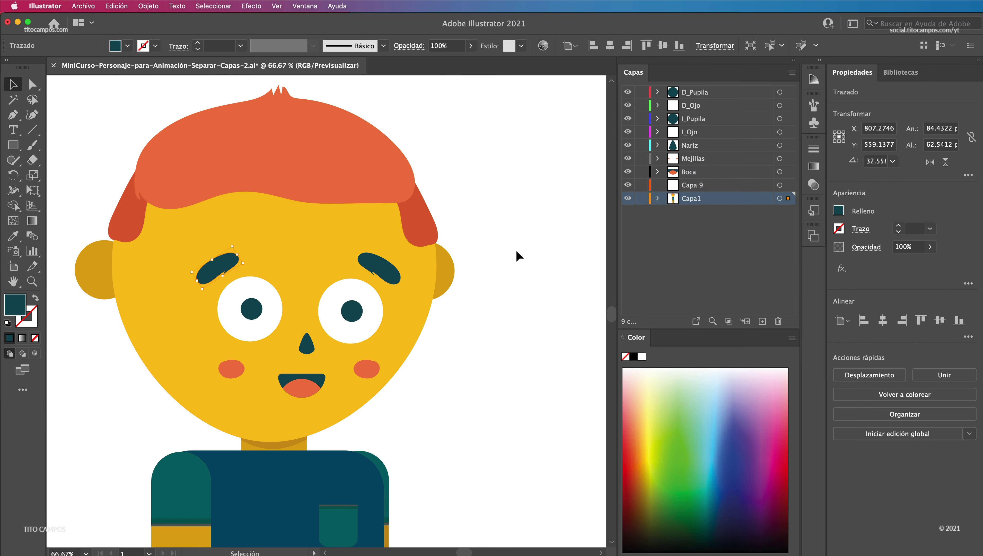
{"action": "left_click", "coordinate": [379, 269]}
{"action": "double_click", "coordinate": [693, 185]}
{"action": "type", "text": "a"}
{"action": "key", "text": "Return"}
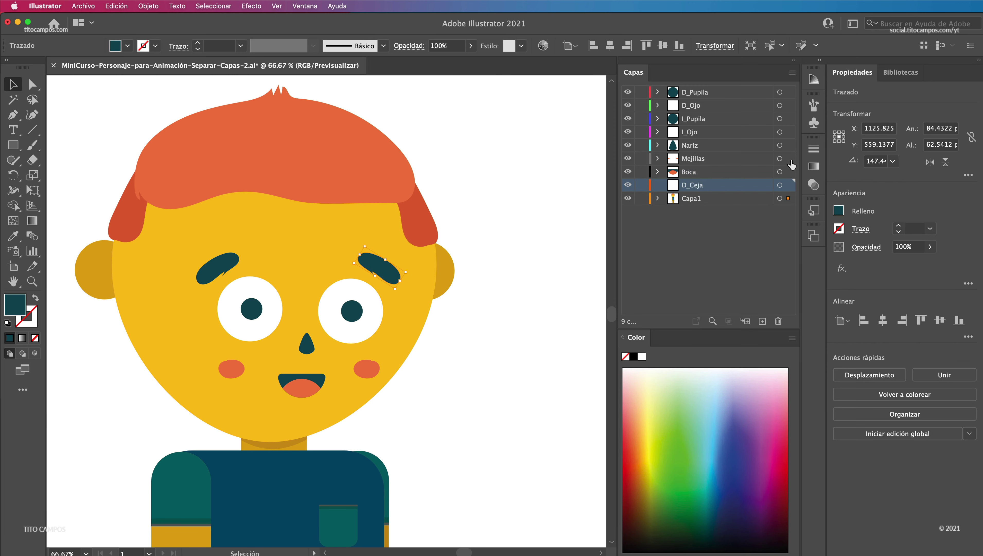
- Put the left eyebrow on a new layer named I_Ceja
{"action": "left_click", "coordinate": [779, 198]}
{"action": "left_click", "coordinate": [762, 321]}
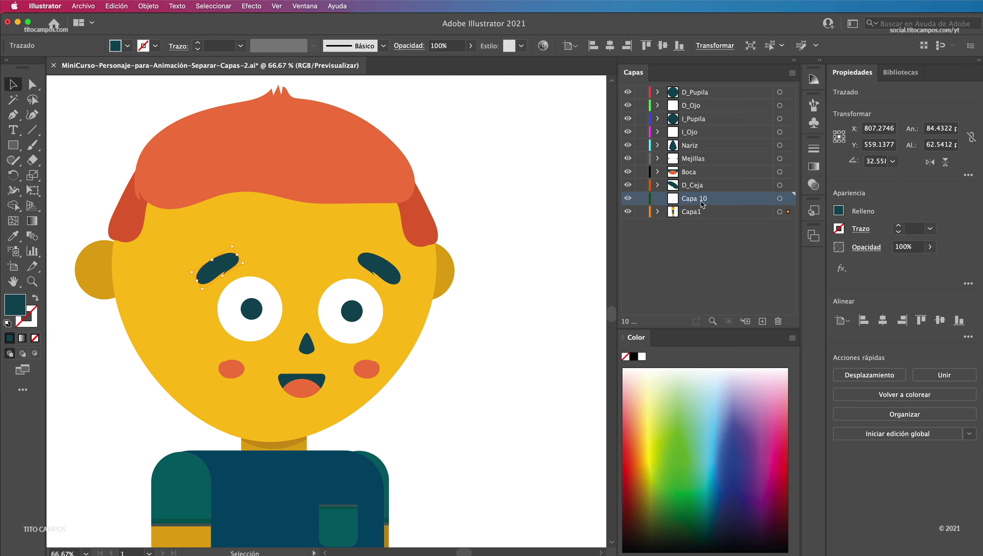
{"action": "double_click", "coordinate": [697, 198]}
{"action": "type", "text": "I_Ceja"}
{"action": "key", "text": "Return"}
{"action": "left_click_drag", "start_coordinate": [788, 212], "coordinate": [788, 199]}
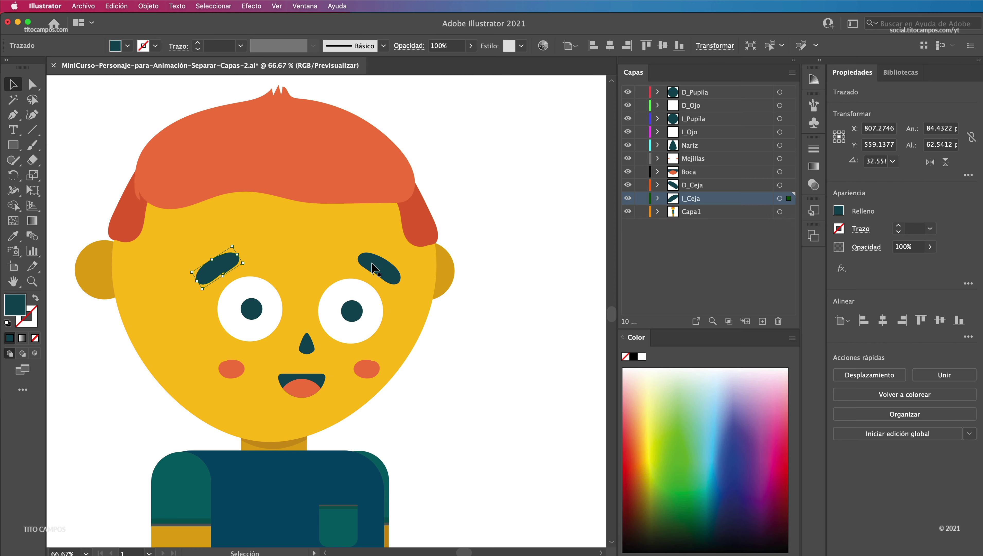
- Put the hair on a new layer named Cabello
{"action": "left_click", "coordinate": [445, 263]}
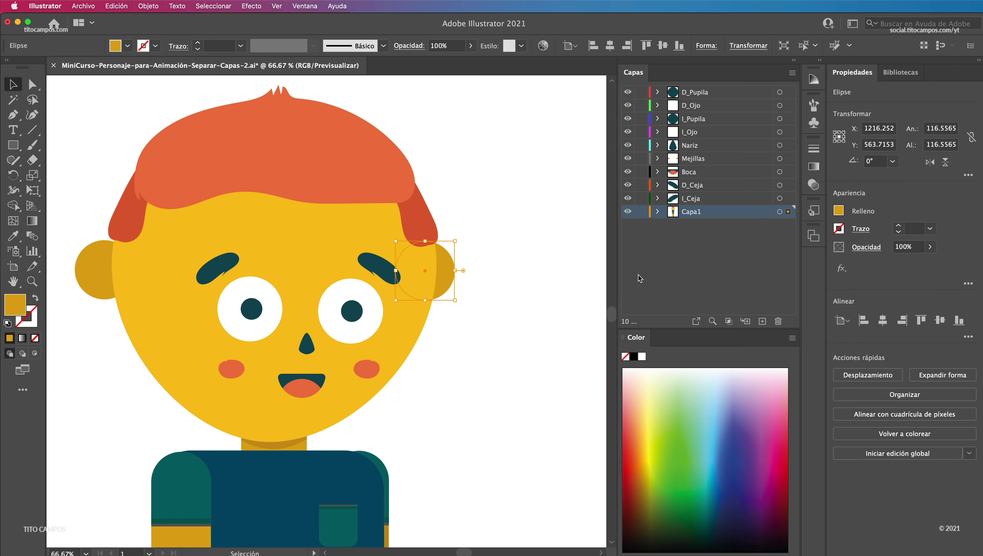
{"action": "left_click", "coordinate": [351, 162]}
{"action": "left_click", "coordinate": [135, 226], "text": "shift"}
{"action": "left_click", "coordinate": [762, 321]}
{"action": "double_click", "coordinate": [696, 212]}
{"action": "type", "text": "C"}
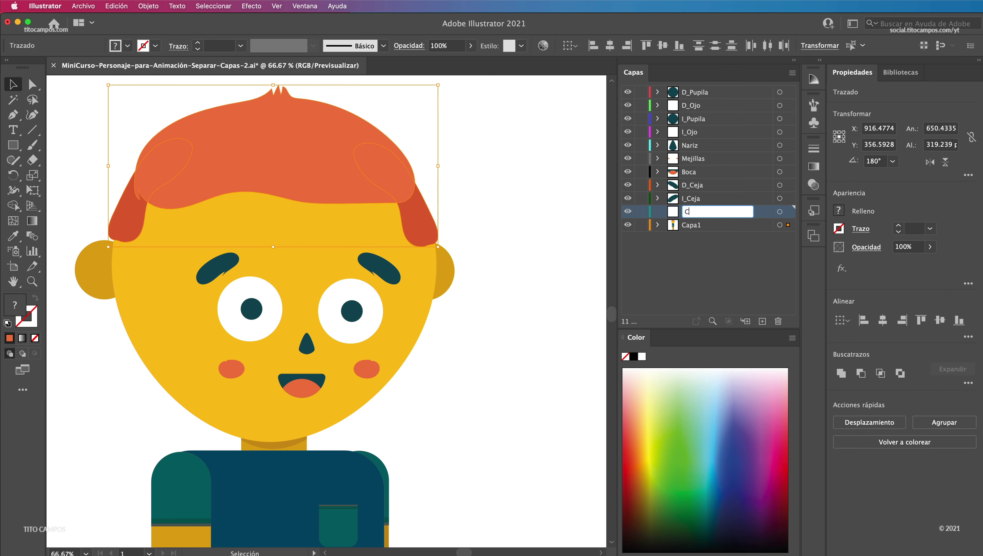
{"action": "type", "text": "abello"}
{"action": "key", "text": "Return"}
{"action": "left_click_drag", "start_coordinate": [788, 224], "coordinate": [788, 211]}
- Add a Rostro layer for the yellow face shape and select the face
{"action": "left_click", "coordinate": [762, 321]}
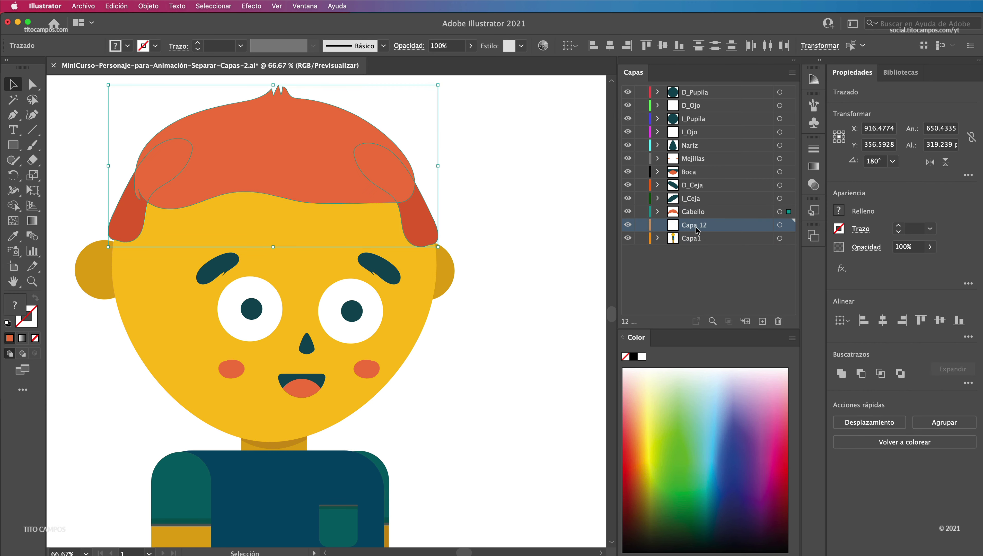
{"action": "double_click", "coordinate": [694, 225]}
{"action": "type", "text": "Rostro"}
{"action": "key", "text": "Return"}
{"action": "left_click", "coordinate": [430, 272]}
- Add a D_Oreja layer for the right ear and select that ear
{"action": "left_click", "coordinate": [763, 321]}
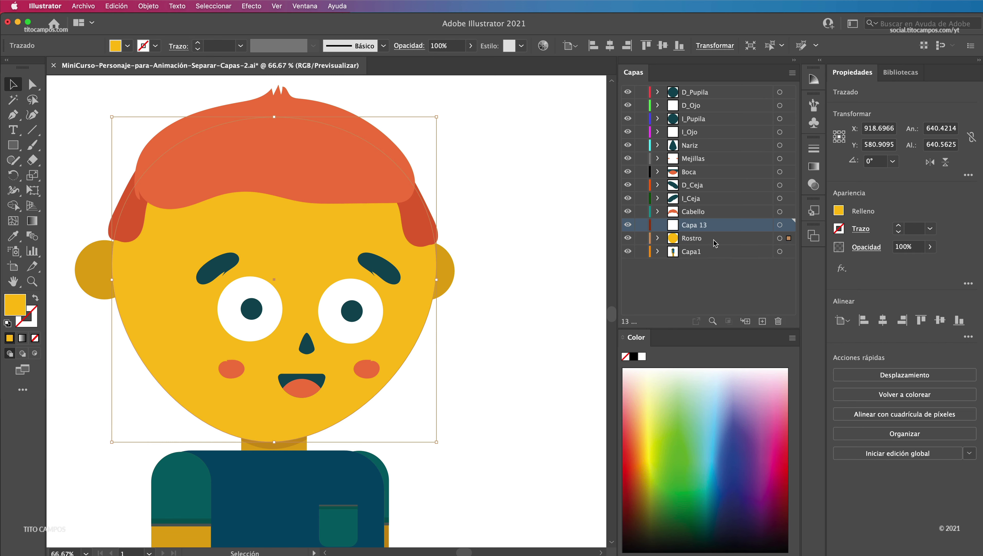
{"action": "double_click", "coordinate": [697, 238]}
{"action": "type", "text": "D_Oreja"}
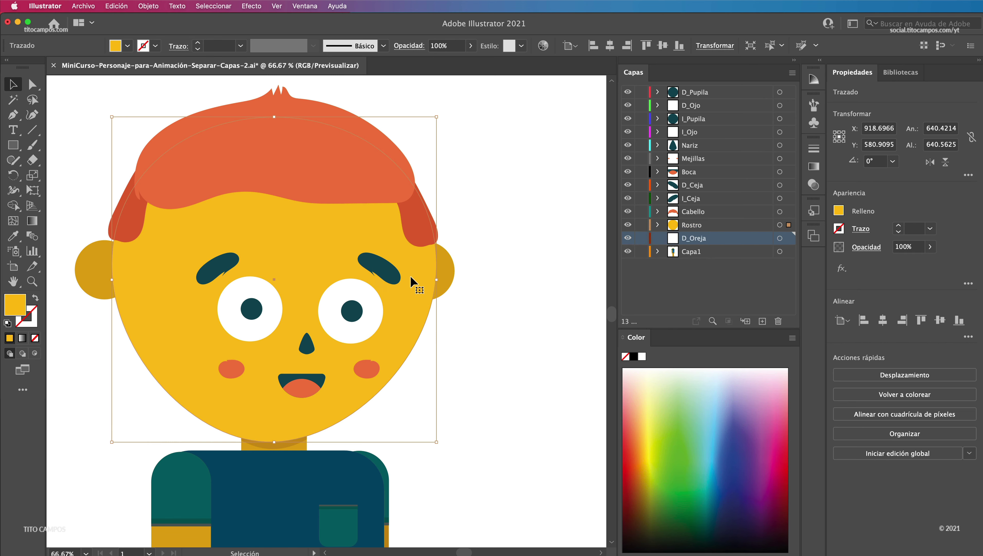
{"action": "left_click", "coordinate": [450, 268]}
- Put the left ear on an I_Oreja layer, deselect, and hide the top layers to check
{"action": "left_click", "coordinate": [762, 320]}
{"action": "double_click", "coordinate": [701, 251]}
{"action": "type", "text": "I_Oreja"}
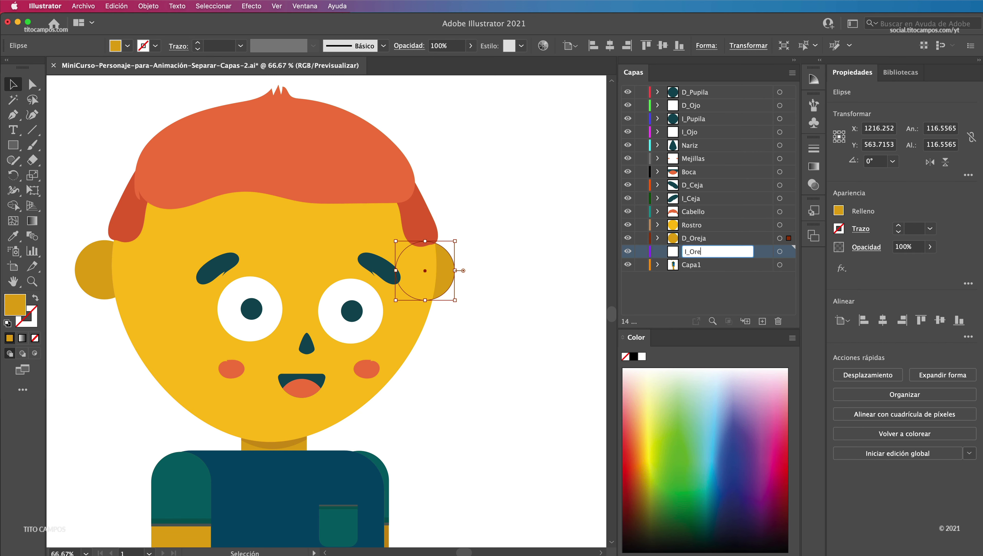
{"action": "key", "text": "Return"}
{"action": "left_click", "coordinate": [98, 277]}
{"action": "left_click_drag", "start_coordinate": [788, 265], "coordinate": [789, 251]}
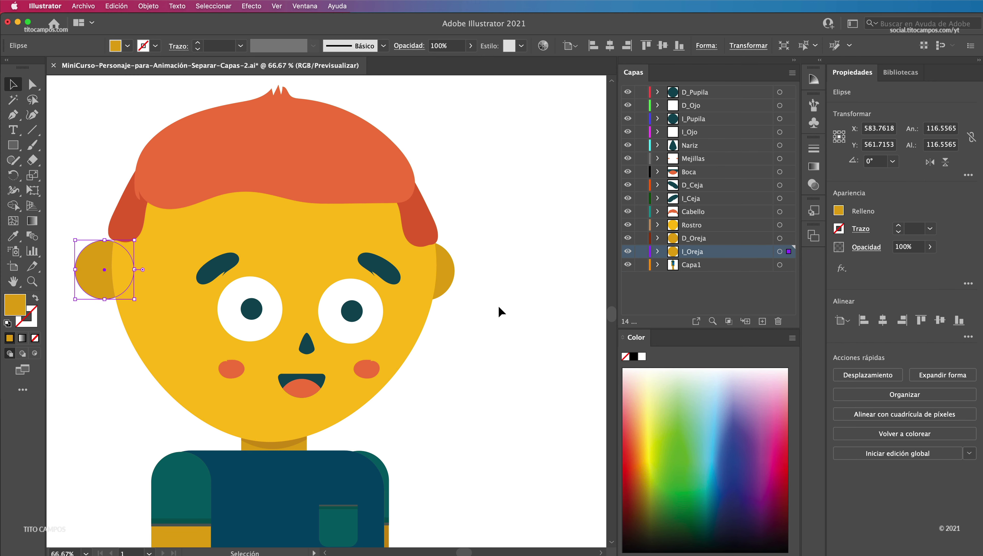
{"action": "left_click", "coordinate": [499, 306]}
{"action": "left_click_drag", "start_coordinate": [628, 92], "coordinate": [627, 105]}
{"action": "left_click", "coordinate": [628, 92]}
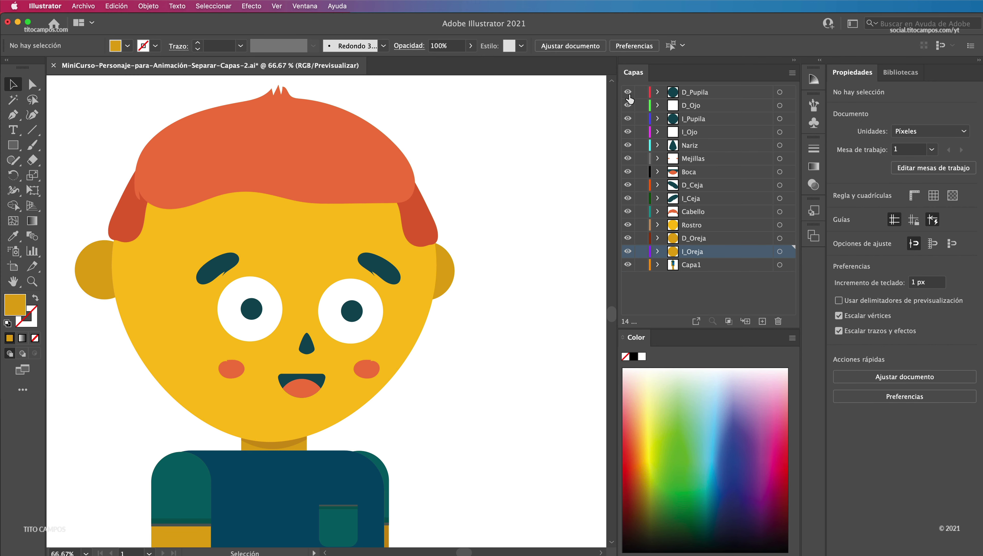
{"action": "left_click", "coordinate": [628, 92]}
{"action": "left_click", "coordinate": [628, 105]}
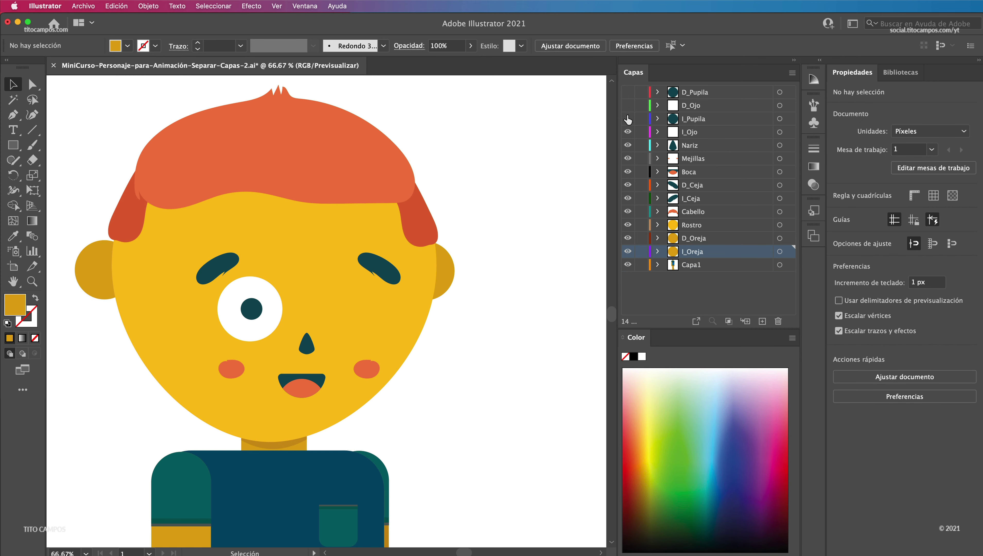
{"action": "left_click", "coordinate": [628, 132]}
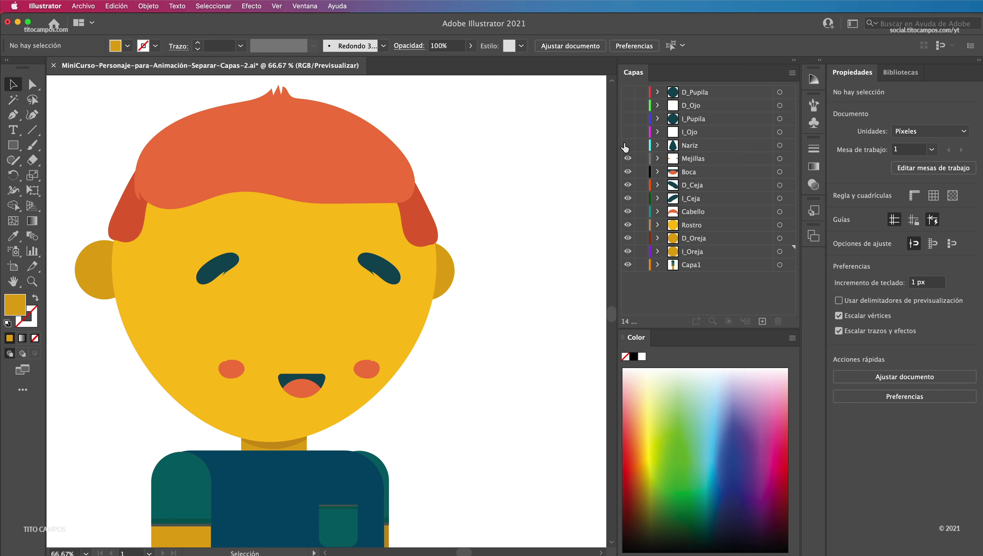
{"action": "left_click", "coordinate": [628, 158]}
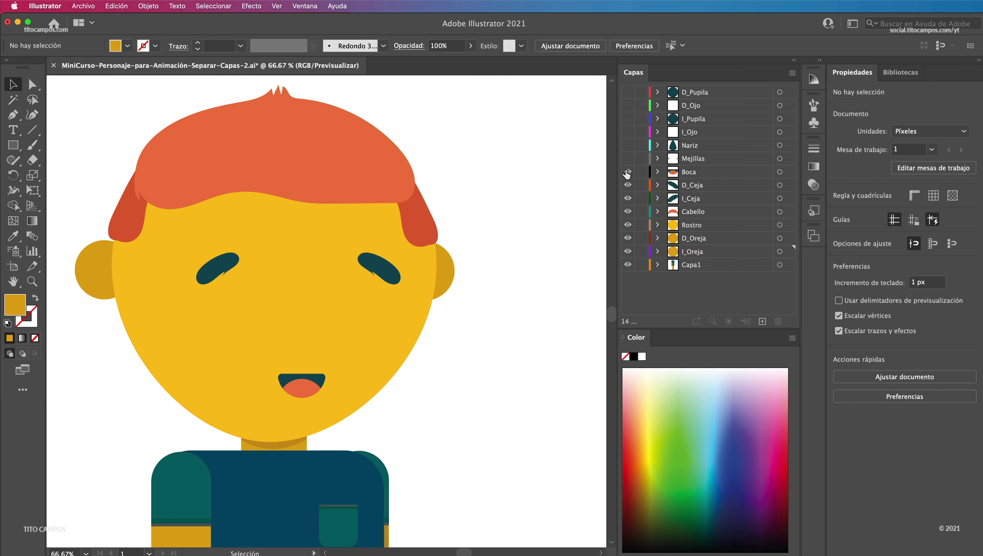
{"action": "left_click", "coordinate": [628, 171]}
{"action": "left_click", "coordinate": [627, 198]}
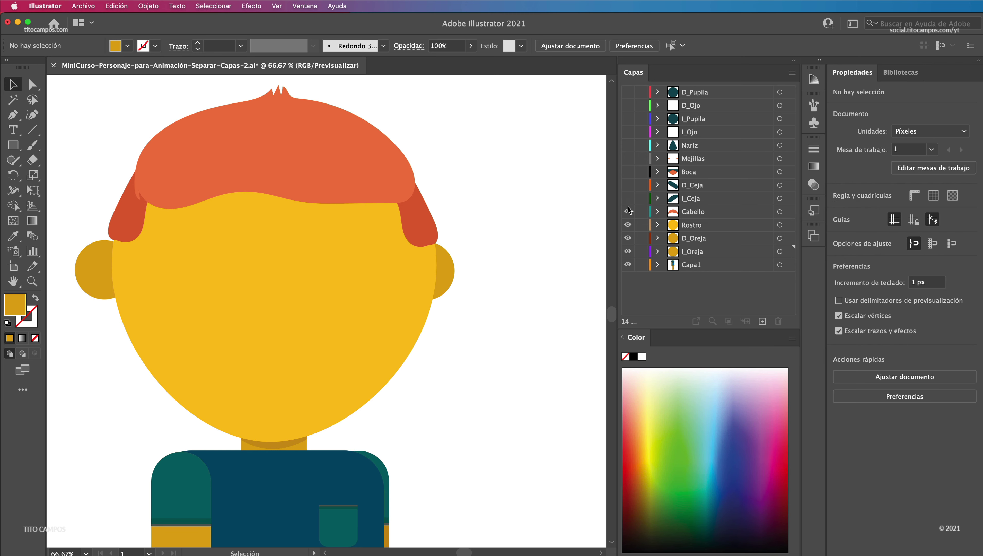
{"action": "left_click", "coordinate": [628, 211]}
{"action": "left_click", "coordinate": [628, 225]}
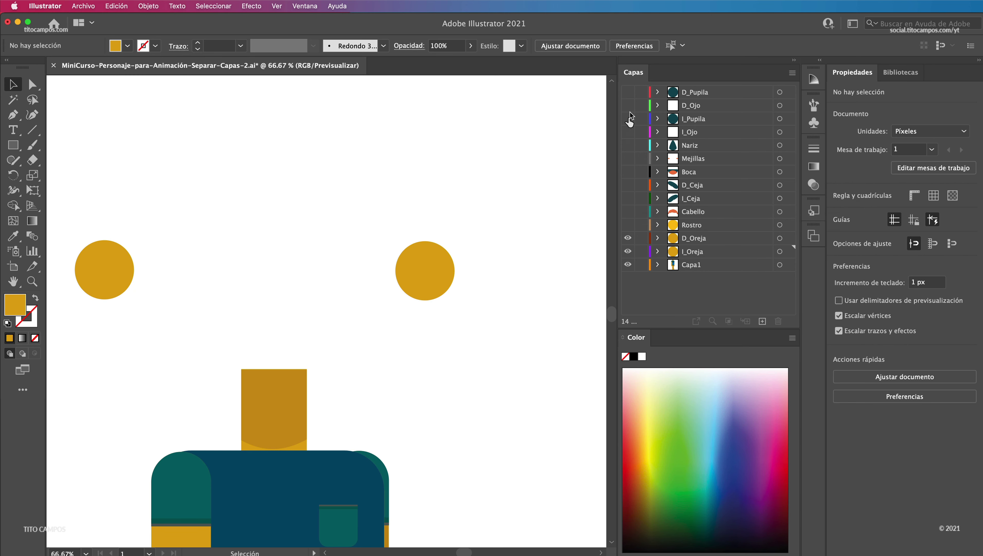
{"action": "left_click", "coordinate": [627, 238]}
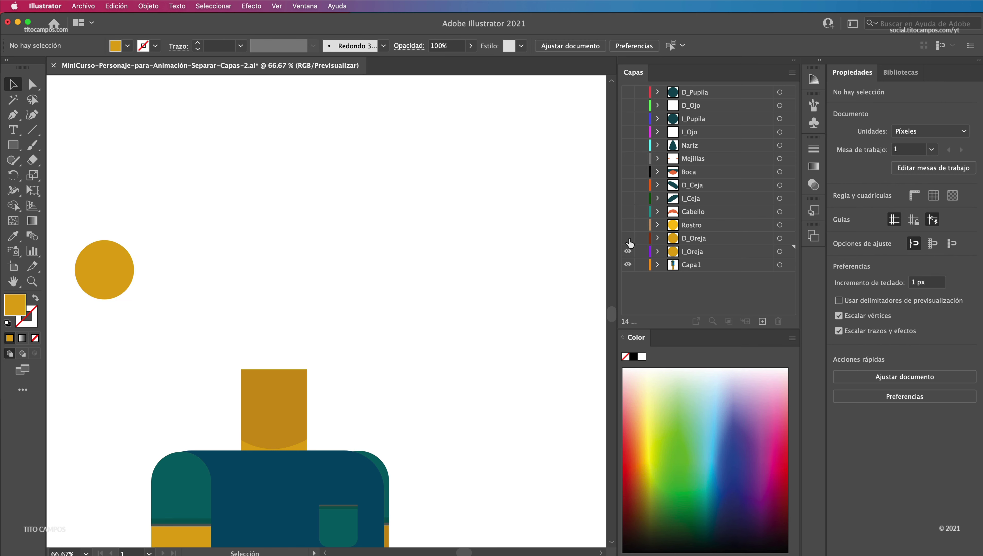
{"action": "left_click_drag", "start_coordinate": [628, 238], "coordinate": [628, 92]}
{"action": "left_click", "coordinate": [689, 251]}
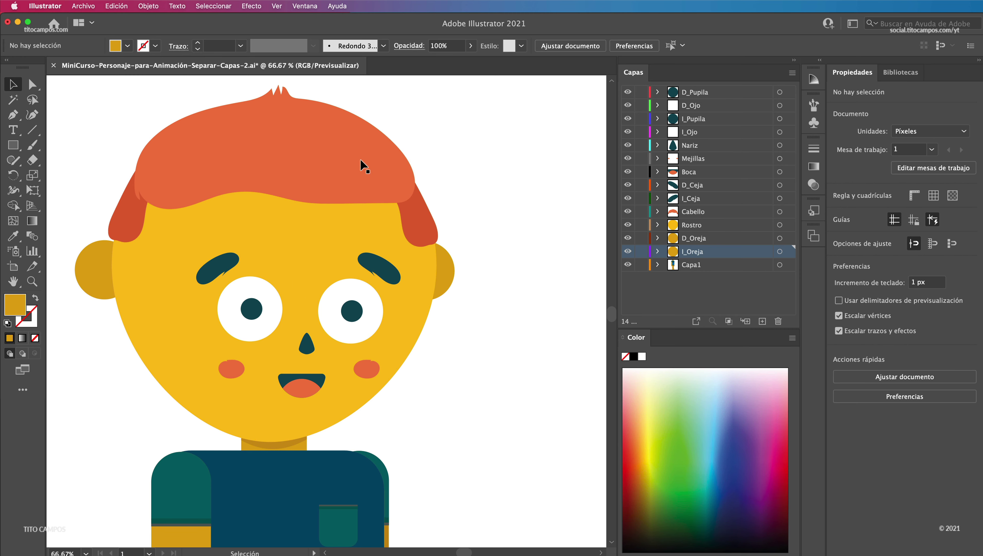
- Zoom out to the whole character and hide all the face-part layers
{"action": "scroll", "coordinate": [369, 432], "scroll_direction": "down", "scroll_amount": 5}
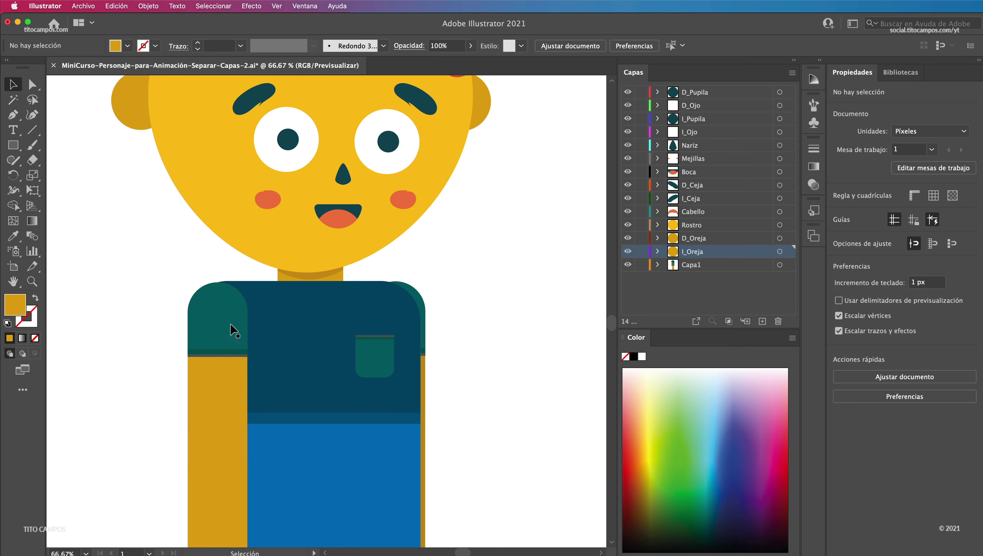
{"action": "key", "text": "super+minus"}
{"action": "left_click", "coordinate": [628, 92]}
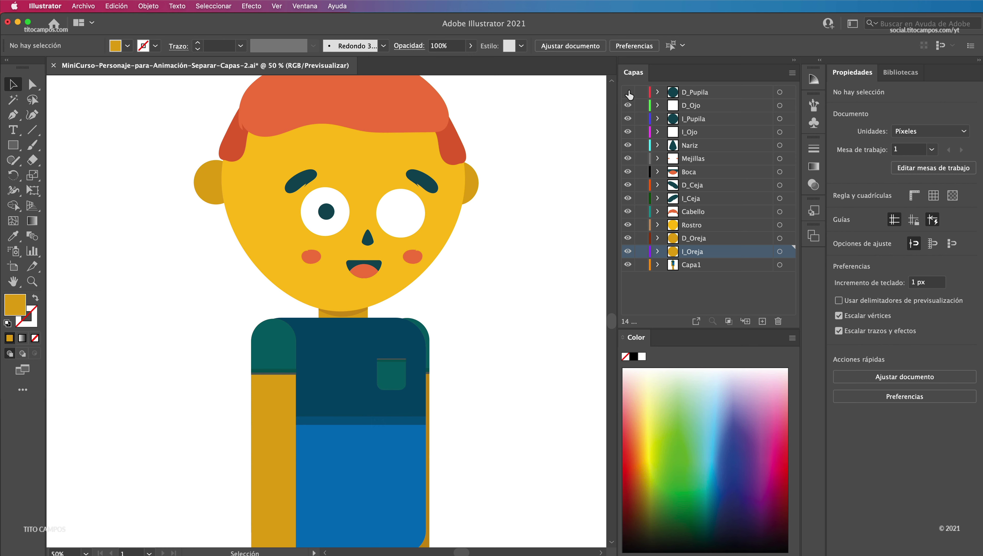
{"action": "left_click", "coordinate": [627, 105]}
{"action": "left_click", "coordinate": [627, 131]}
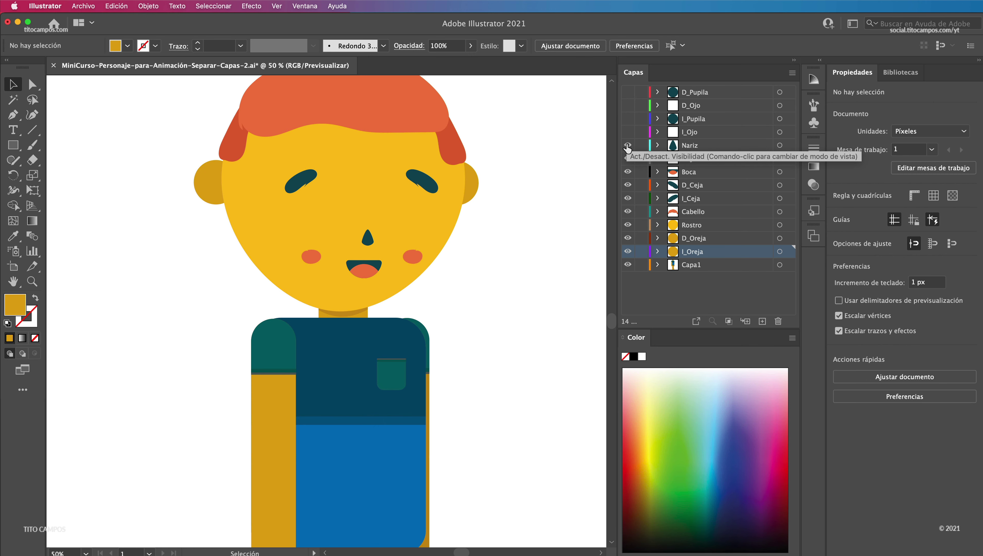
{"action": "left_click", "coordinate": [628, 158]}
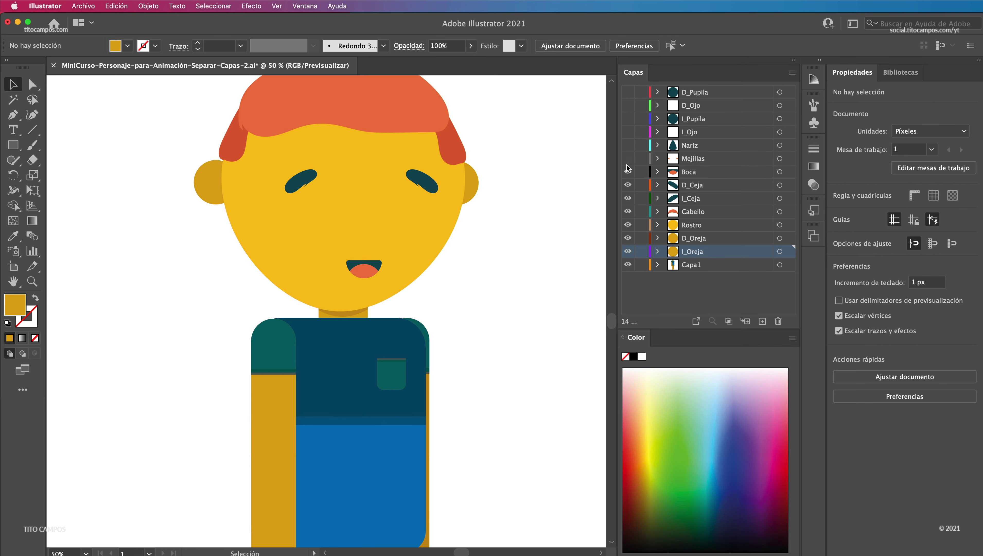
{"action": "left_click", "coordinate": [627, 185]}
{"action": "left_click_drag", "start_coordinate": [628, 212], "coordinate": [627, 251]}
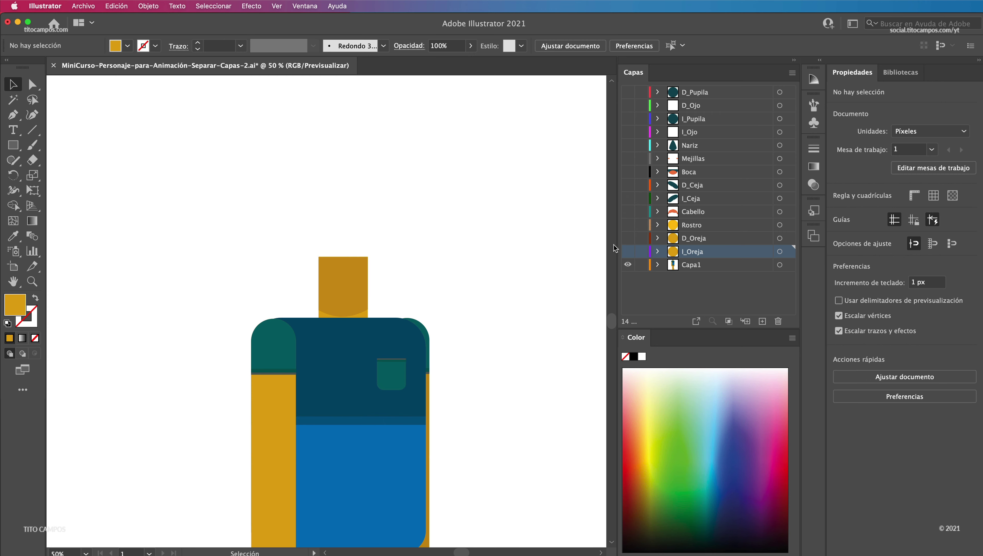
- Create a Cuello layer above Capa1 and move the neck rectangle into it
{"action": "left_click", "coordinate": [762, 320]}
{"action": "double_click", "coordinate": [696, 265]}
{"action": "type", "text": "Cuello"}
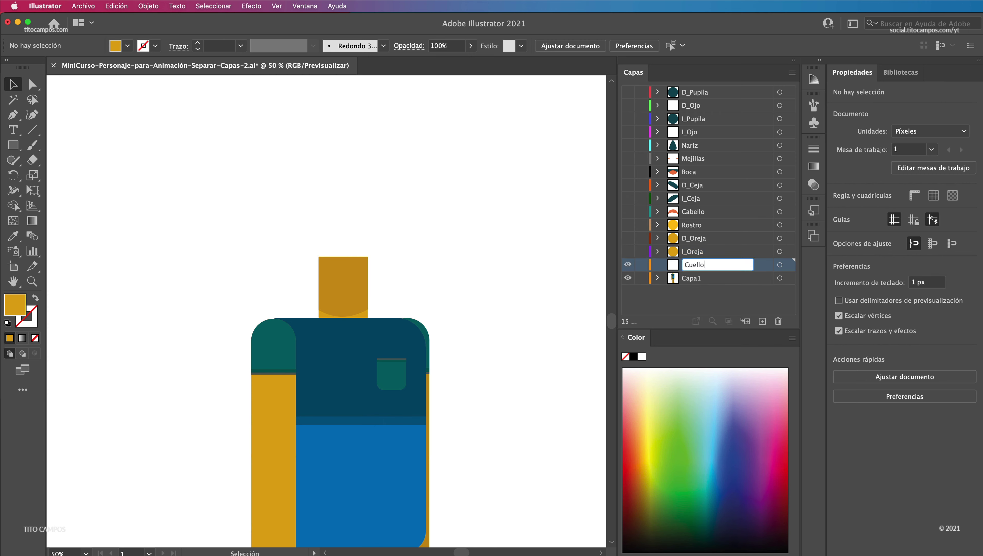
{"action": "key", "text": "Return"}
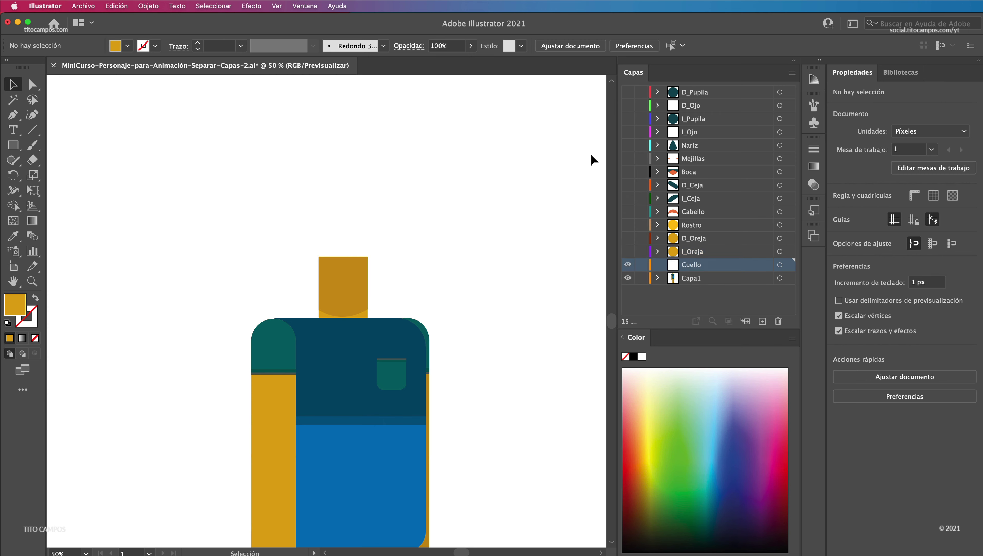
{"action": "left_click", "coordinate": [349, 294]}
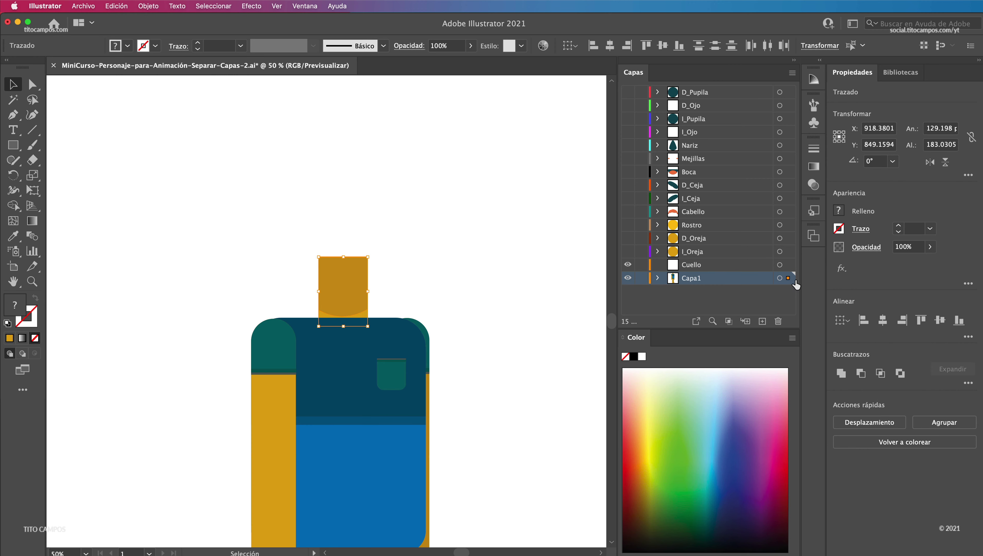
{"action": "left_click_drag", "start_coordinate": [789, 278], "coordinate": [789, 266]}
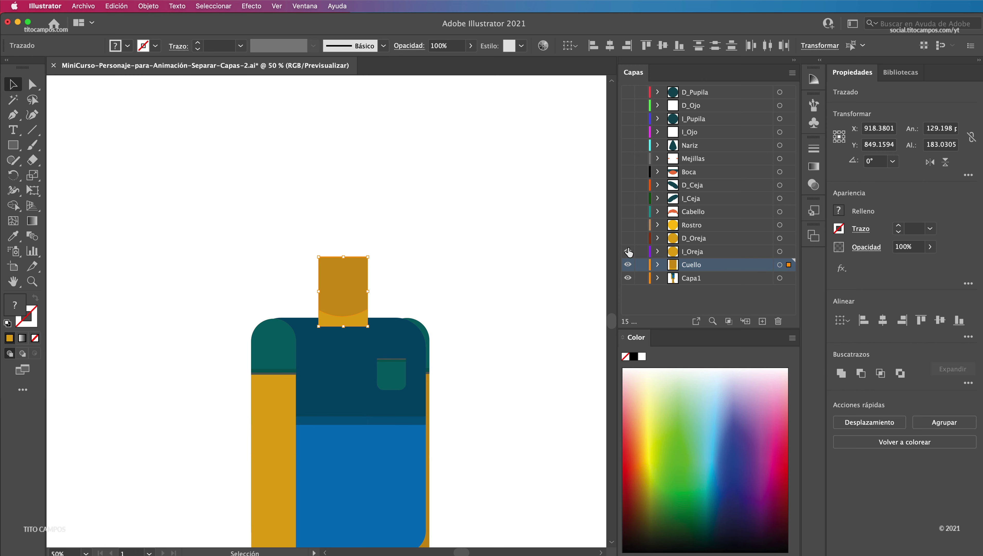
- Show the face layers briefly, hide them again, and reselect the neck
{"action": "left_click_drag", "start_coordinate": [628, 253], "coordinate": [628, 91]}
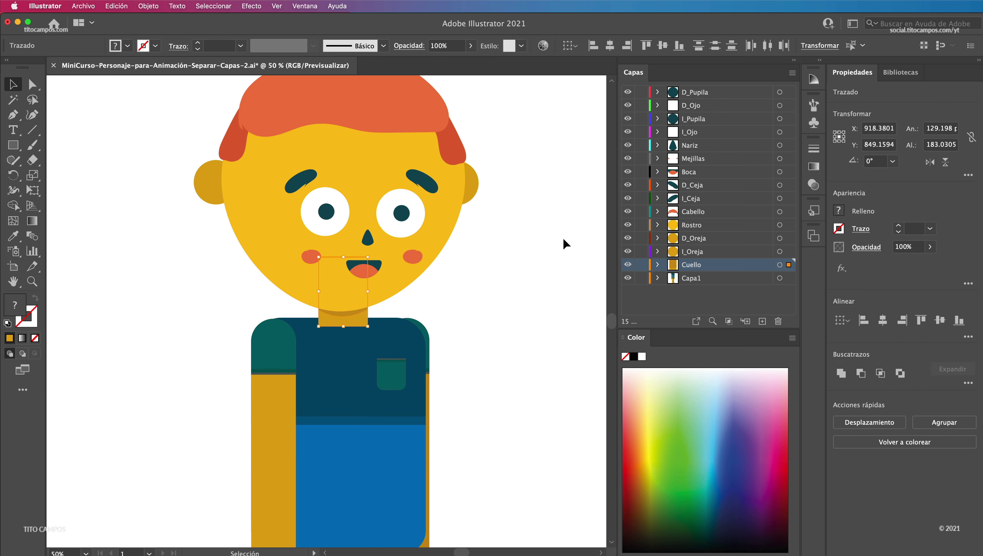
{"action": "left_click_drag", "start_coordinate": [628, 92], "coordinate": [629, 251]}
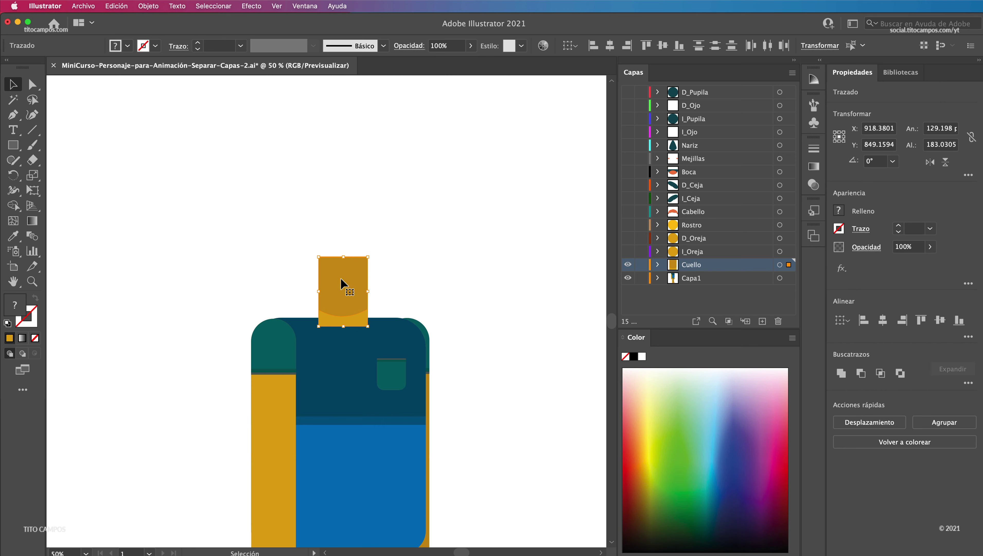
{"action": "left_click", "coordinate": [536, 279]}
{"action": "left_click", "coordinate": [349, 310]}
- Hide Cuello and select the teal left shoulder piece and yellow upper arm
{"action": "left_click", "coordinate": [628, 267]}
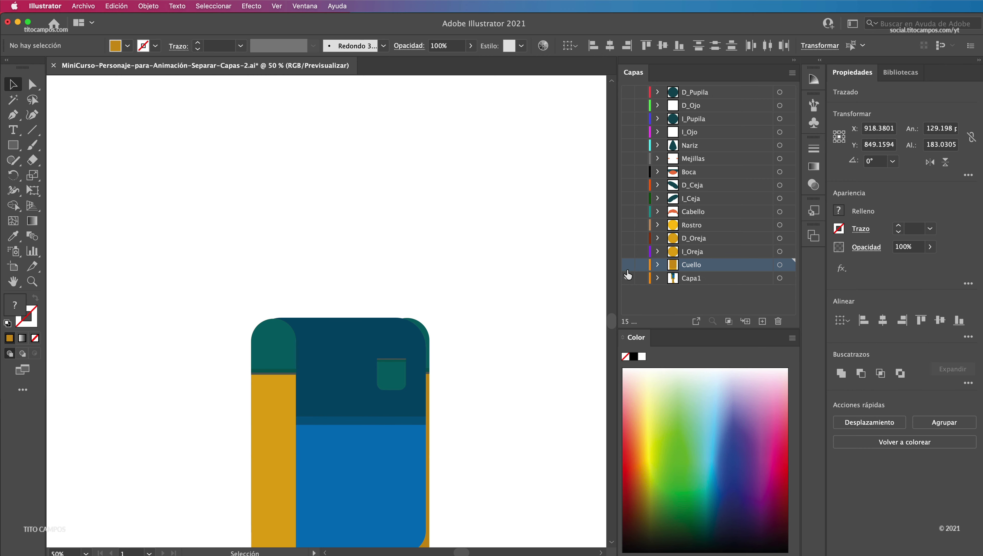
{"action": "scroll", "coordinate": [412, 281], "scroll_direction": "down", "scroll_amount": 5}
{"action": "scroll", "coordinate": [412, 280], "scroll_direction": "left", "scroll_amount": 2}
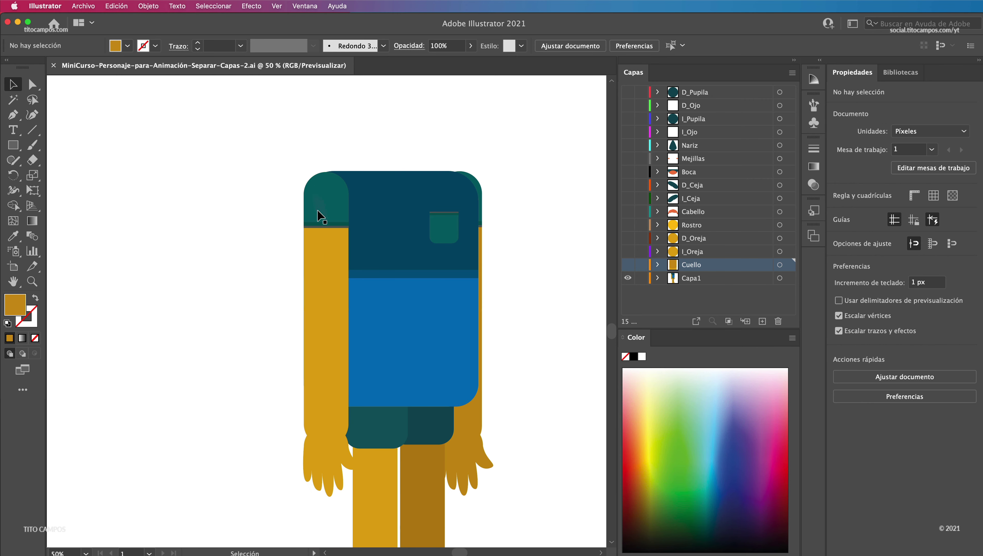
{"action": "left_click", "coordinate": [330, 225]}
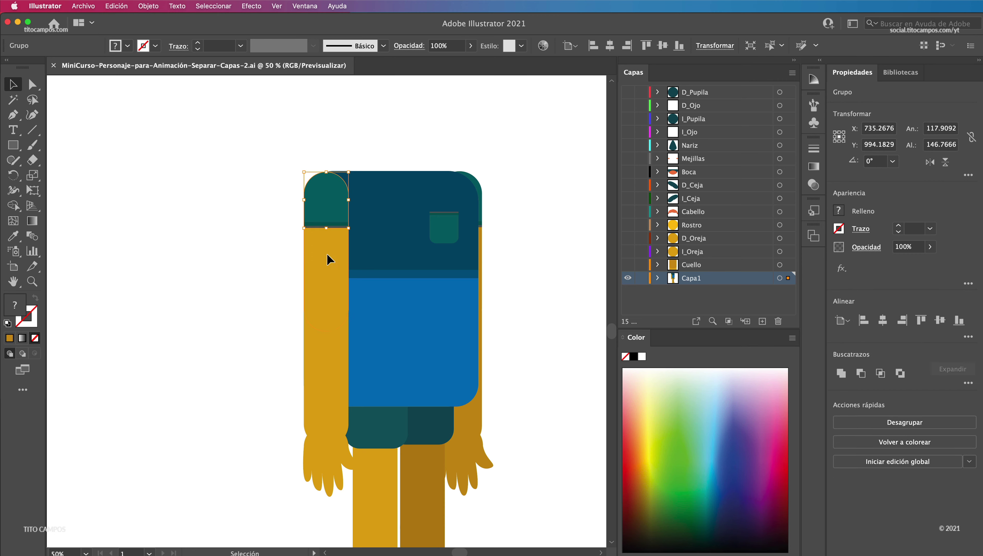
{"action": "left_click", "coordinate": [327, 447]}
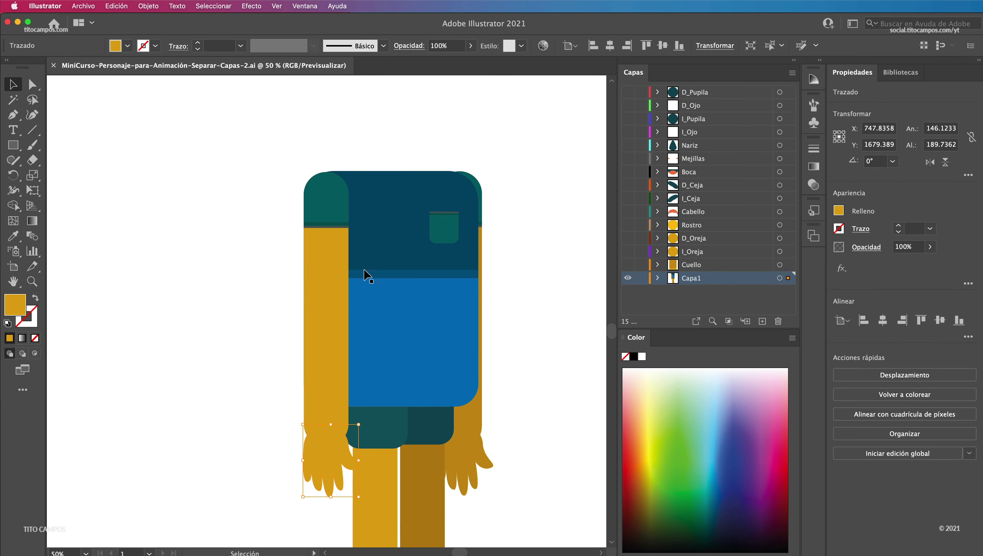
{"action": "left_click", "coordinate": [334, 210]}
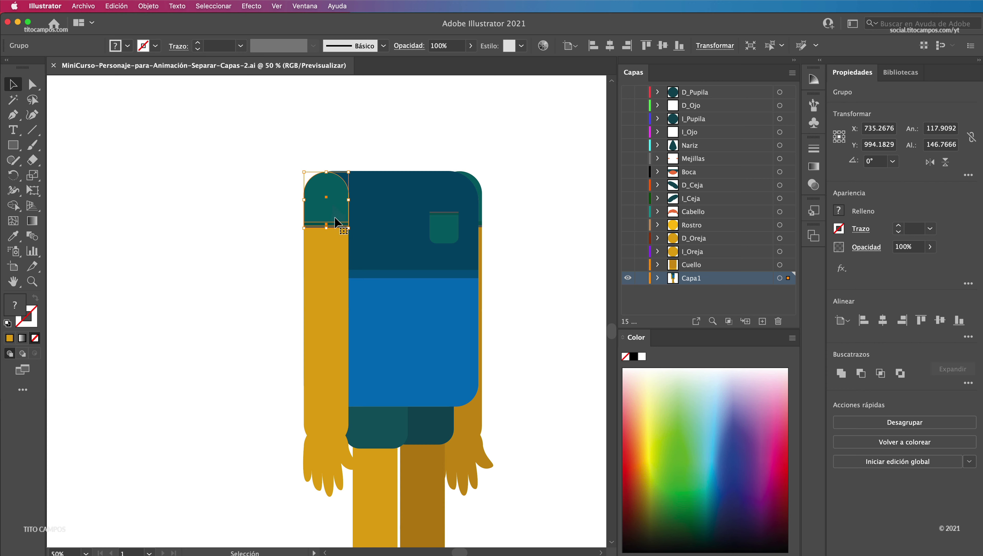
{"action": "left_click", "coordinate": [337, 259], "text": "shift"}
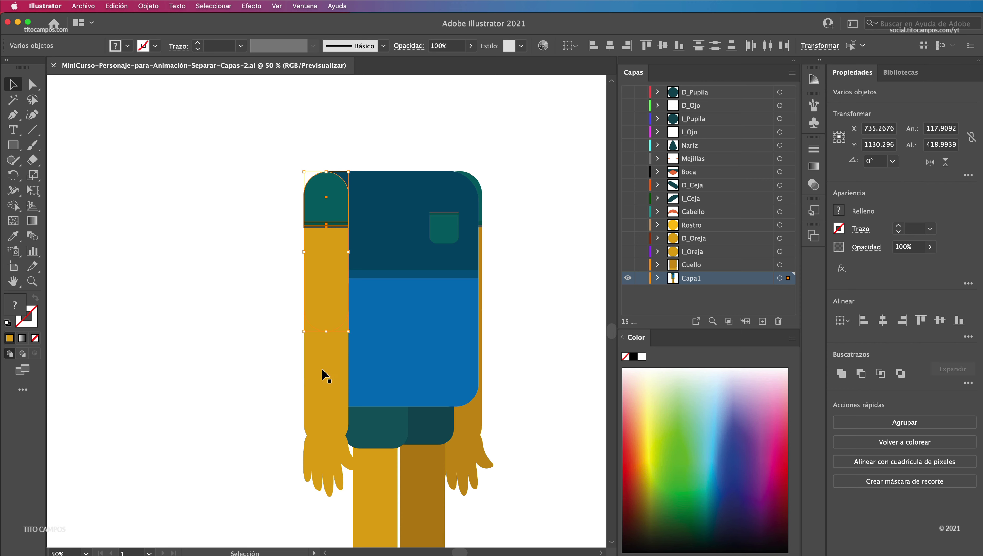
- Add two new layers named I_Brazo and I_Antebrazo
{"action": "left_click", "coordinate": [762, 321]}
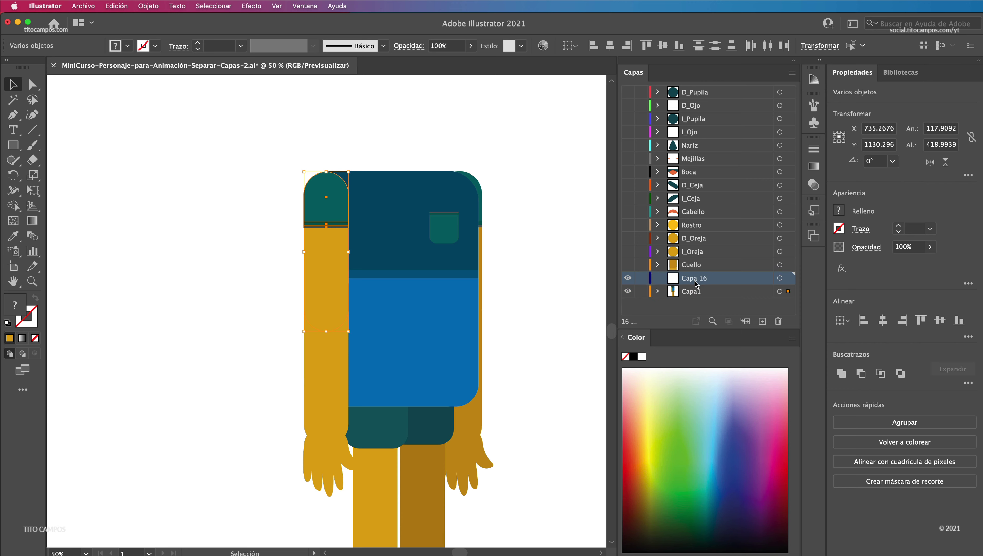
{"action": "double_click", "coordinate": [695, 278]}
{"action": "type", "text": "L_Brazo"}
{"action": "key", "text": "Return"}
{"action": "left_click", "coordinate": [763, 321]}
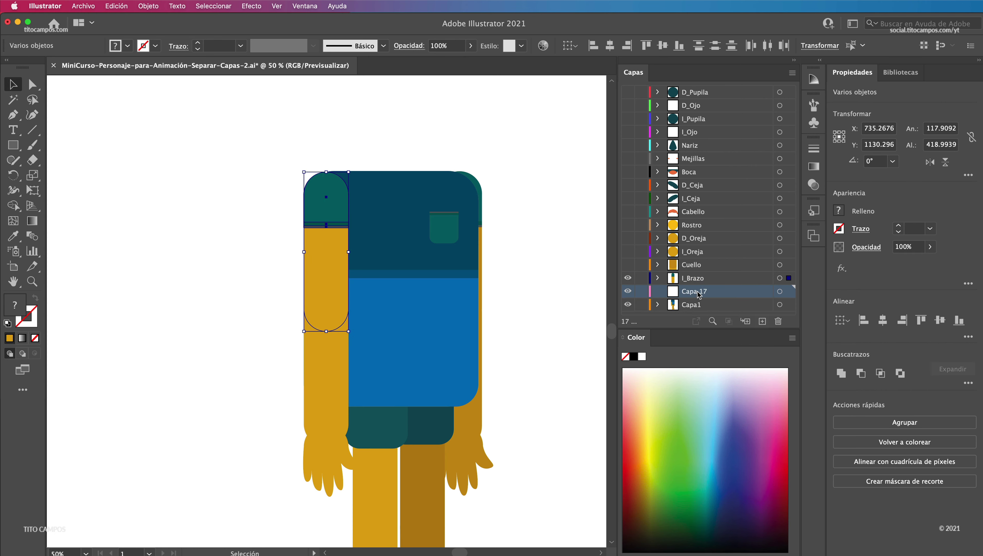
{"action": "double_click", "coordinate": [697, 291]}
{"action": "type", "text": "I_Antebrazo"}
{"action": "key", "text": "Return"}
- Move the left forearm into I_Antebrazo and add a layer named I_Mano
{"action": "left_click", "coordinate": [325, 407]}
{"action": "left_click_drag", "start_coordinate": [788, 305], "coordinate": [781, 291]}
{"action": "left_click", "coordinate": [763, 321]}
{"action": "double_click", "coordinate": [694, 304]}
{"action": "type", "text": "I_Mano"}
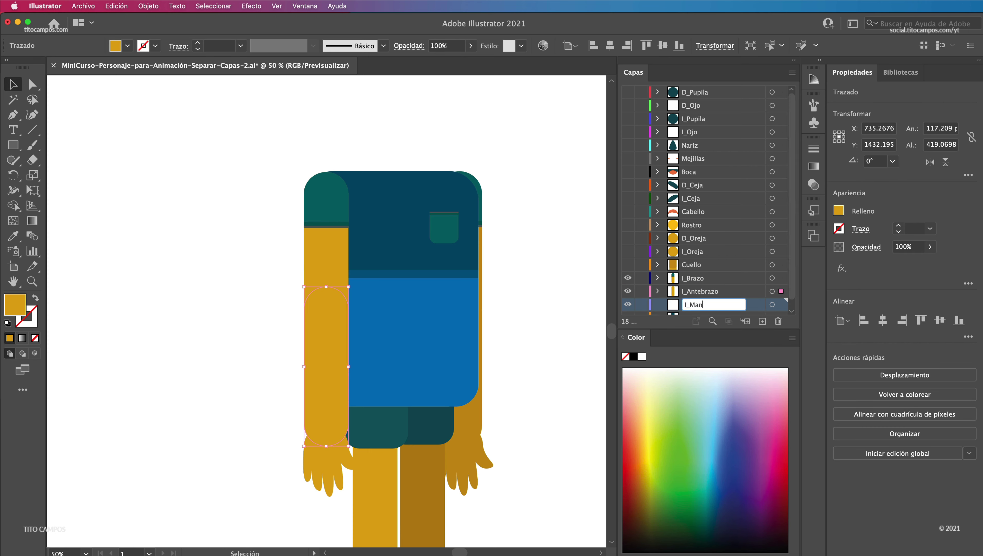
{"action": "key", "text": "Return"}
{"action": "left_click_drag", "start_coordinate": [694, 238], "coordinate": [716, 198]}
- Move the left hand into I_Mano, deselect, and hide the left-arm layers
{"action": "left_click", "coordinate": [326, 461]}
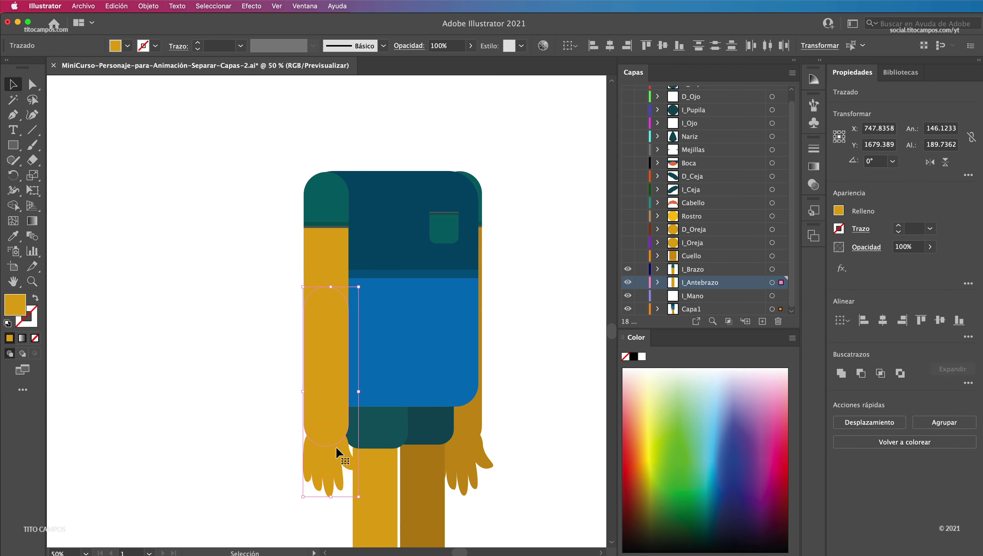
{"action": "double_click", "coordinate": [694, 295]}
{"action": "type", "text": "I_M"}
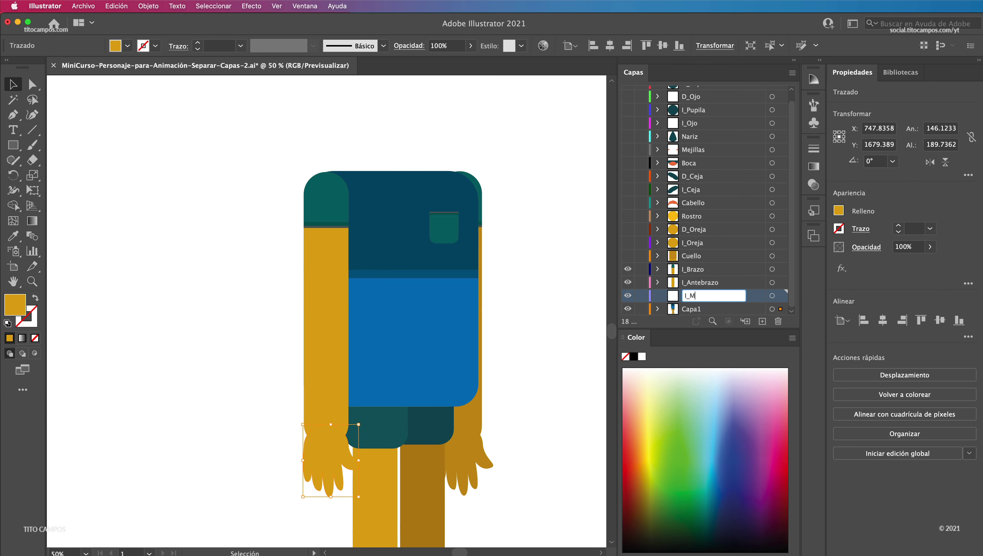
{"action": "type", "text": "ano"}
{"action": "key", "text": "Return"}
{"action": "left_click_drag", "start_coordinate": [780, 309], "coordinate": [781, 295]}
{"action": "key", "text": "ctrl+shift+a"}
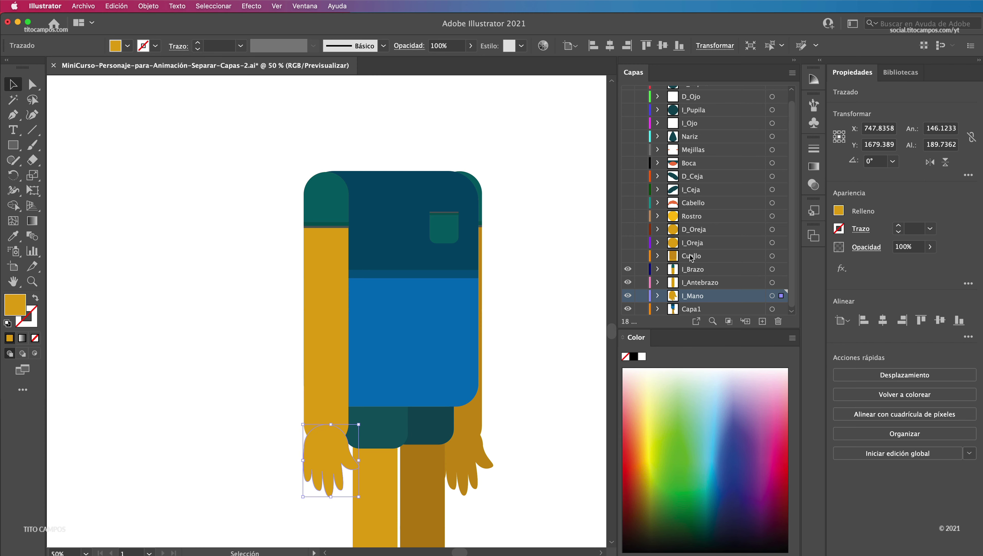
{"action": "left_click", "coordinate": [628, 269]}
- Toggle I_Brazo, I_Antebrazo and I_Mano visibility on and off, leaving all three hidden
{"action": "left_click_drag", "start_coordinate": [632, 282], "coordinate": [633, 268]}
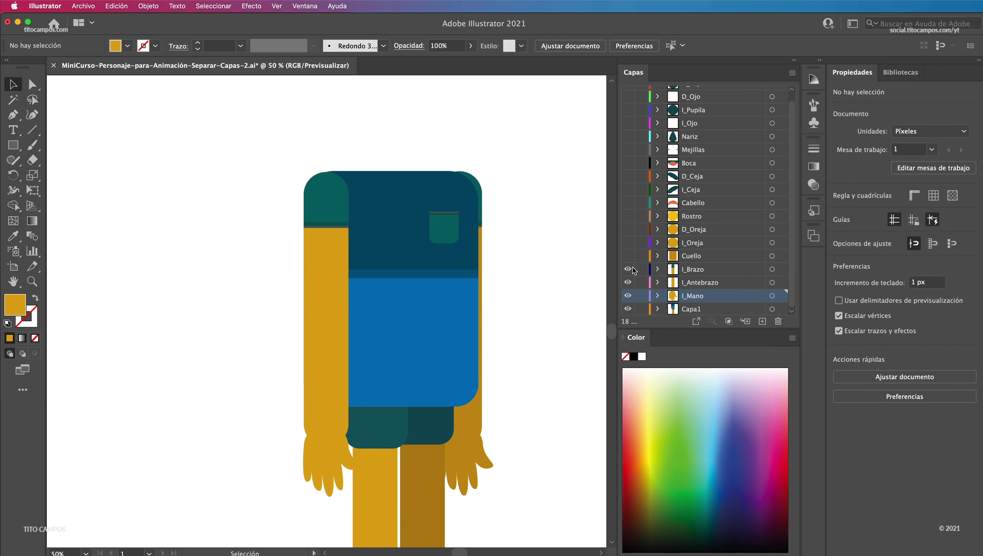
{"action": "left_click", "coordinate": [628, 269]}
{"action": "left_click", "coordinate": [628, 269]}
{"action": "scroll", "coordinate": [533, 266], "scroll_direction": "down", "scroll_amount": 2}
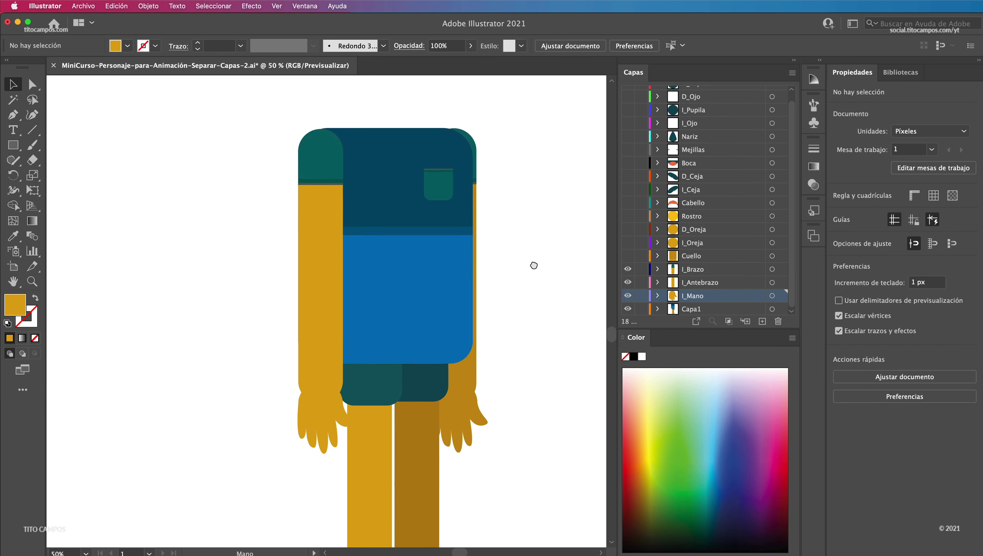
{"action": "scroll", "coordinate": [533, 266], "scroll_direction": "down", "scroll_amount": 1}
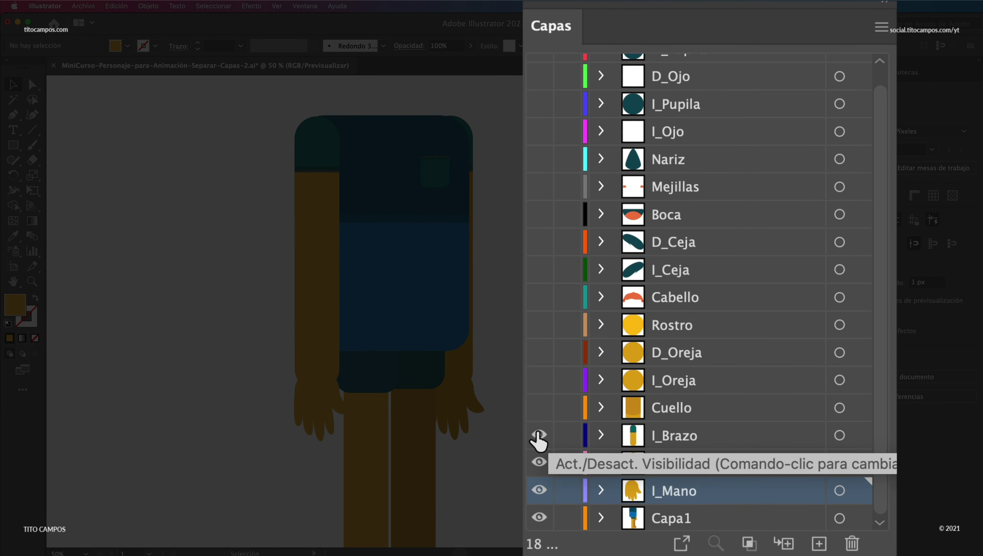
{"action": "left_click", "coordinate": [540, 435]}
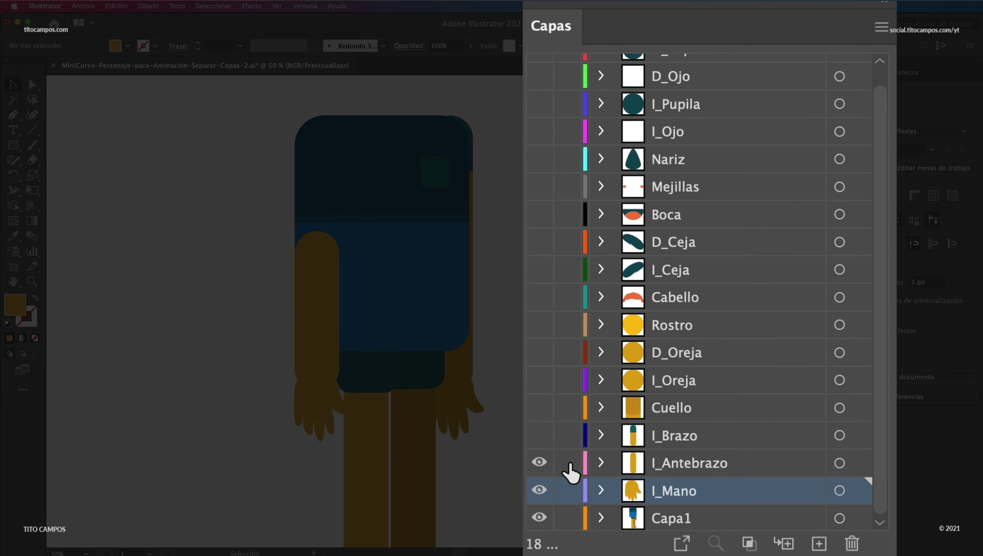
{"action": "left_click", "coordinate": [539, 463]}
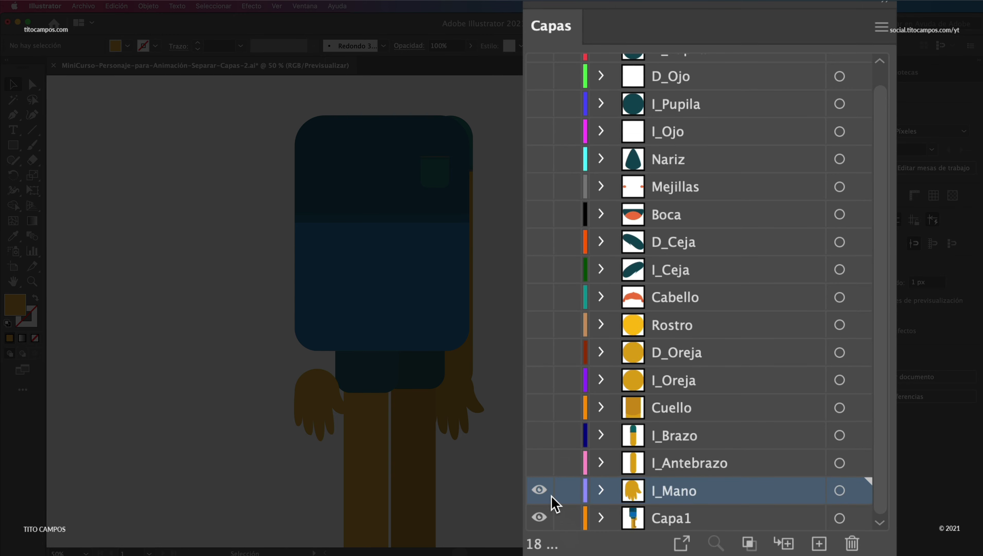
{"action": "left_click", "coordinate": [540, 490]}
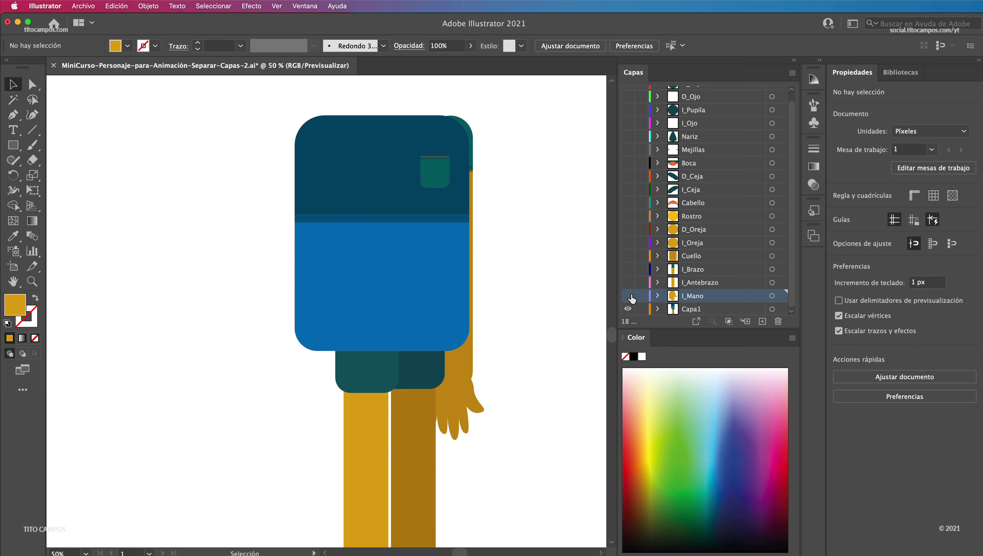
{"action": "left_click_drag", "start_coordinate": [631, 298], "coordinate": [628, 269]}
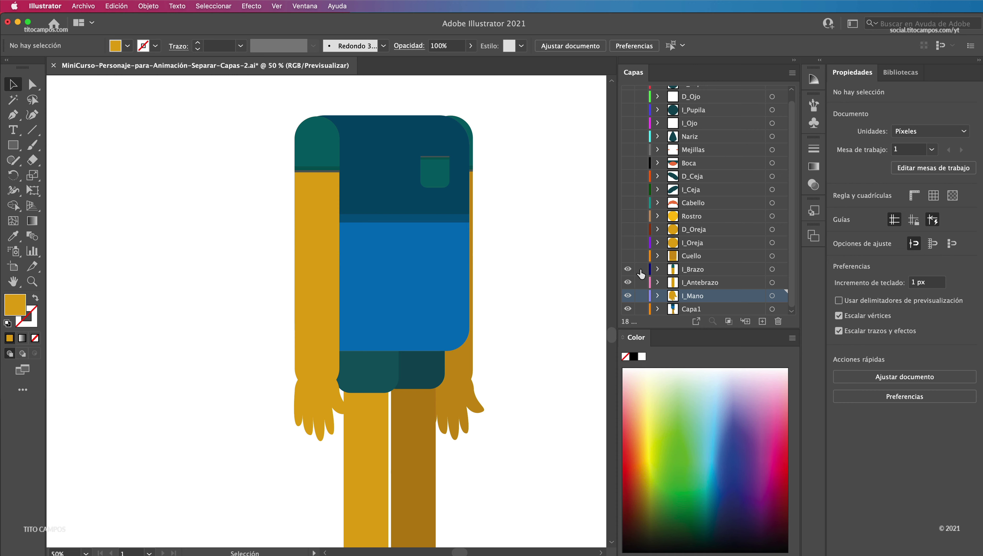
{"action": "left_click", "coordinate": [627, 269]}
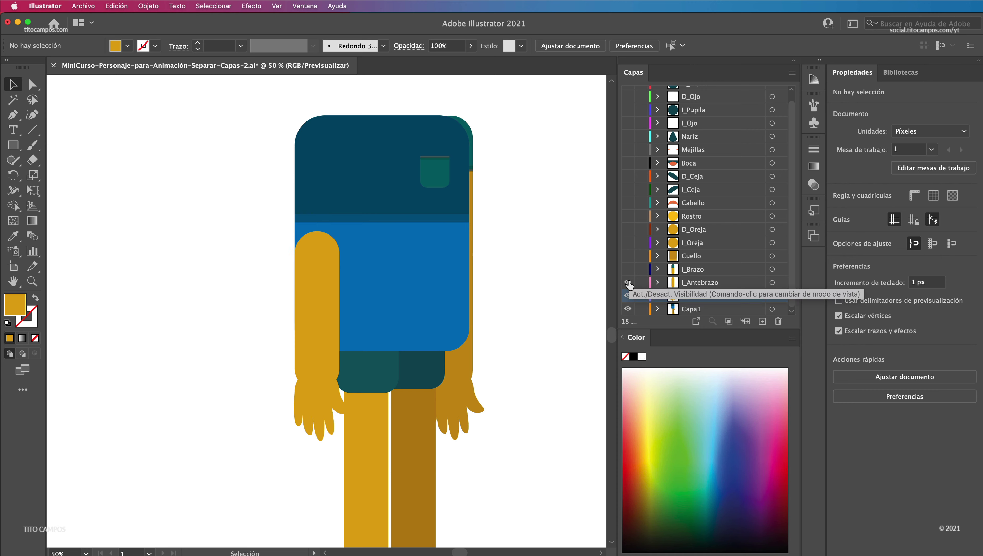
{"action": "left_click", "coordinate": [628, 295]}
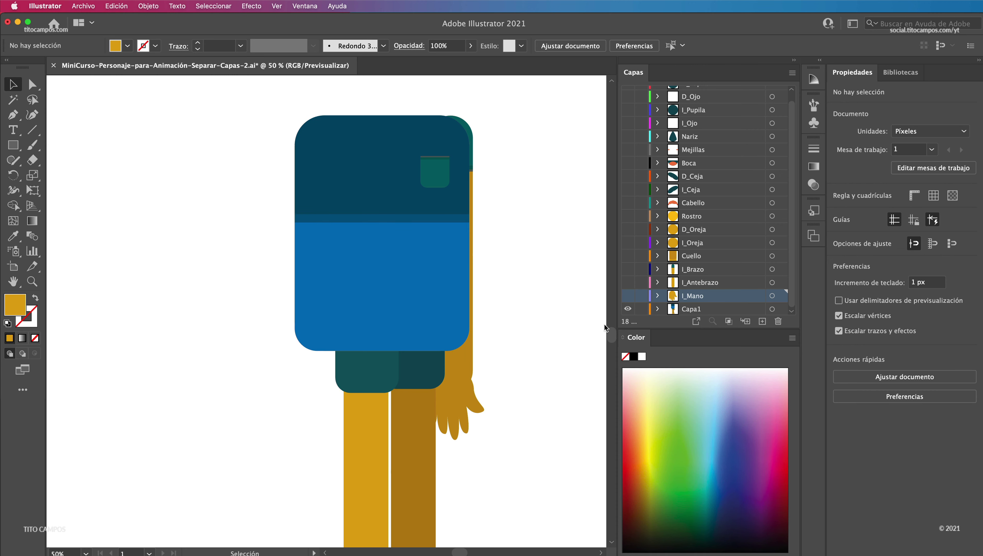
- Select the shirt group and add a new layer named Torso
{"action": "left_click", "coordinate": [407, 252]}
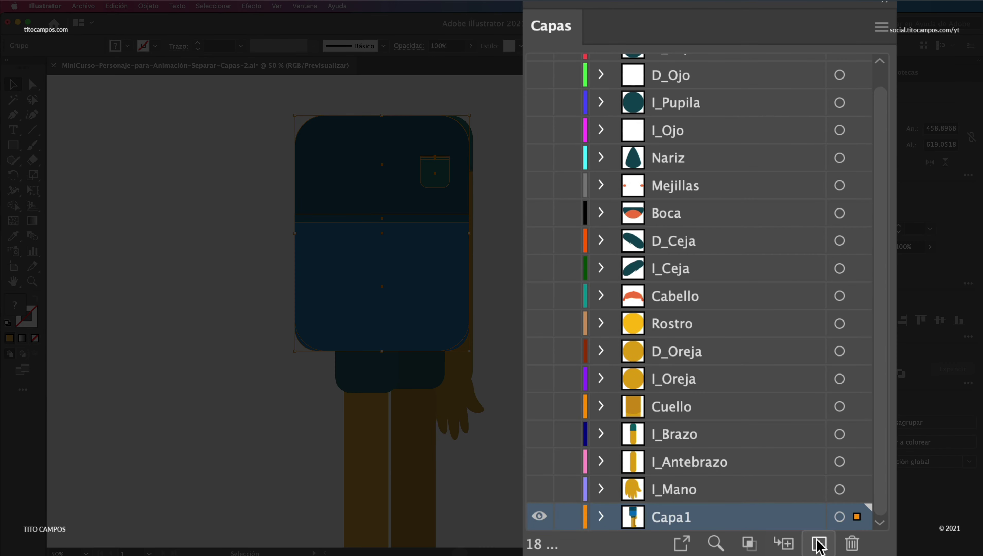
{"action": "left_click", "coordinate": [762, 321]}
{"action": "double_click", "coordinate": [695, 519]}
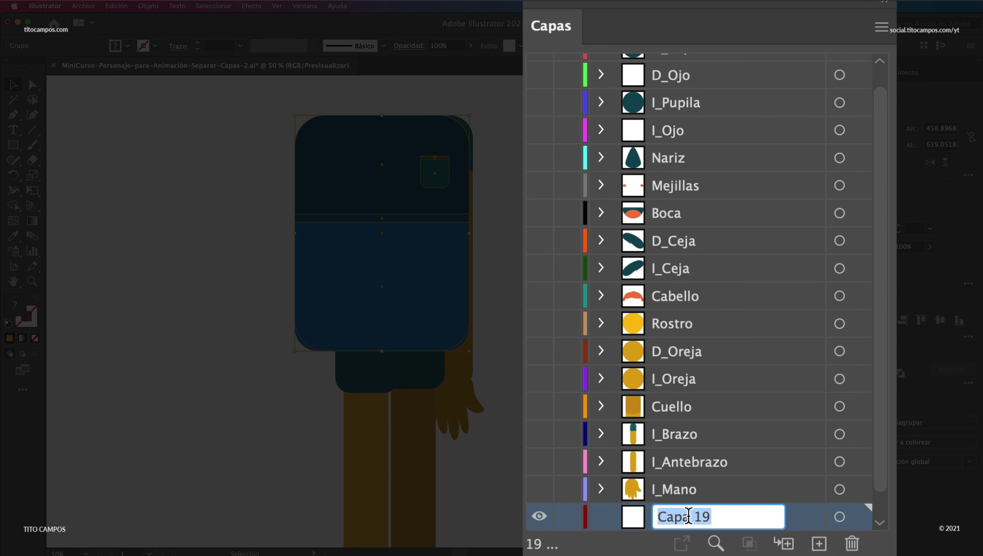
{"action": "type", "text": "Tors"}
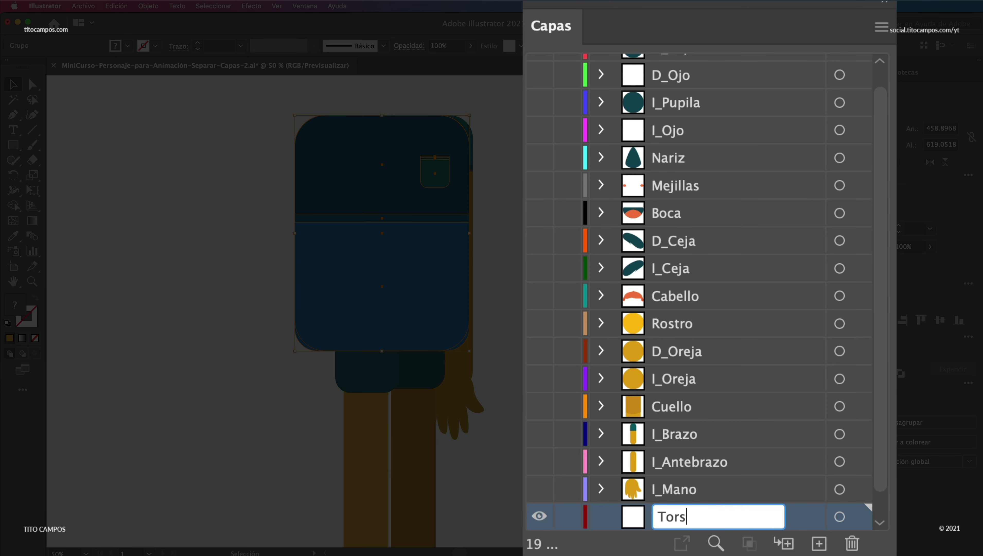
{"action": "type", "text": "o"}
{"action": "key", "text": "Return"}
- Move the shirt into Torso, enlarge the layer list, and close the Color panel
{"action": "scroll", "coordinate": [882, 342], "scroll_direction": "down", "scroll_amount": 1}
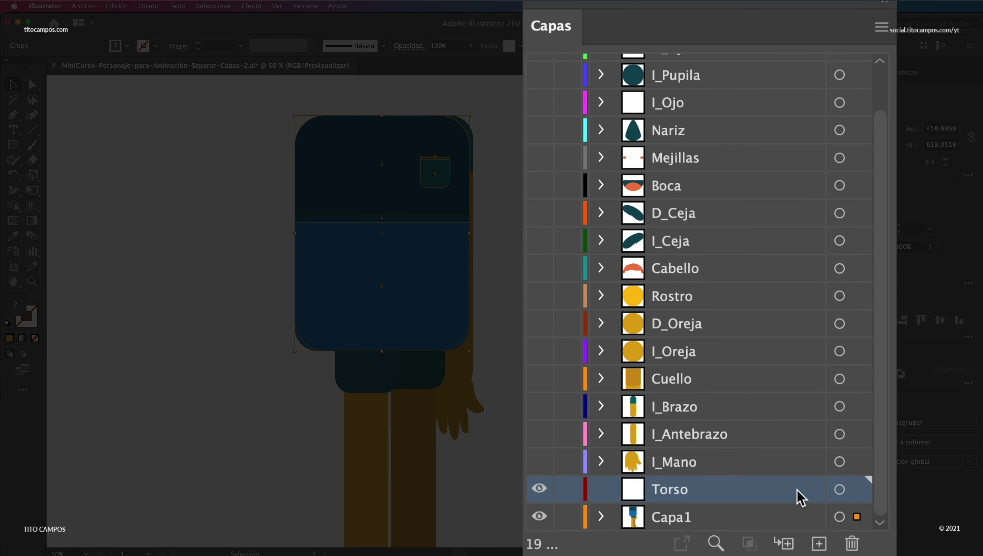
{"action": "left_click_drag", "start_coordinate": [856, 517], "coordinate": [853, 496]}
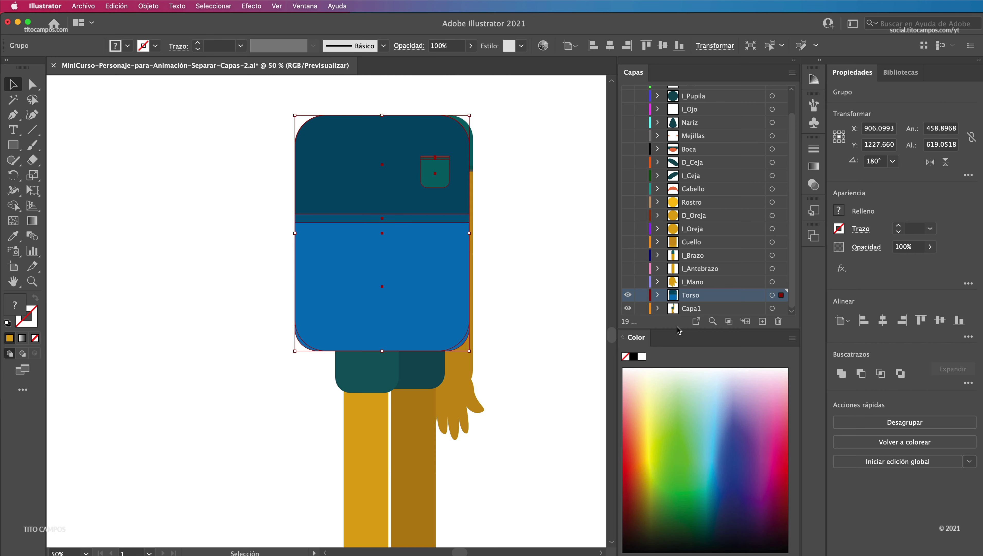
{"action": "left_click_drag", "start_coordinate": [678, 329], "coordinate": [676, 467]}
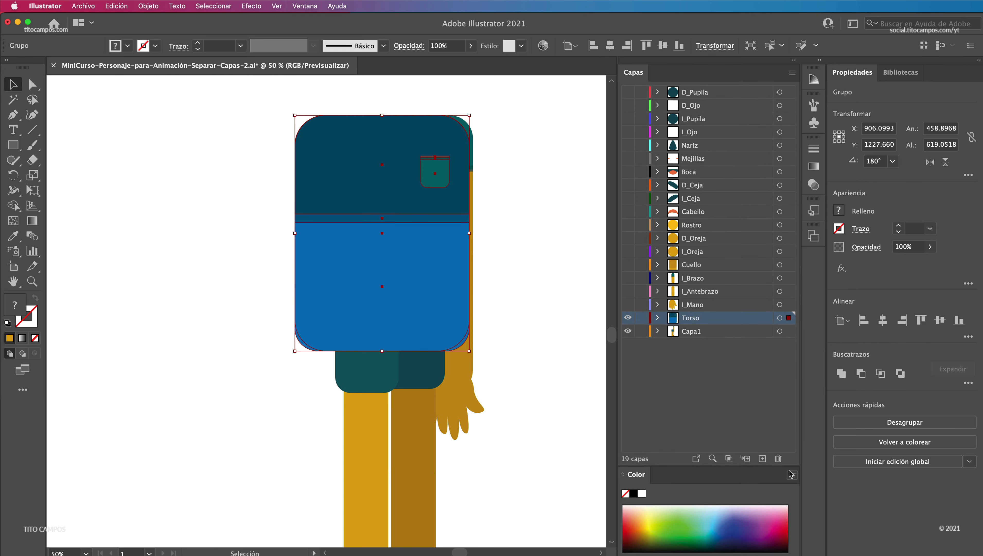
{"action": "right_click", "coordinate": [678, 478]}
{"action": "right_click", "coordinate": [691, 478]}
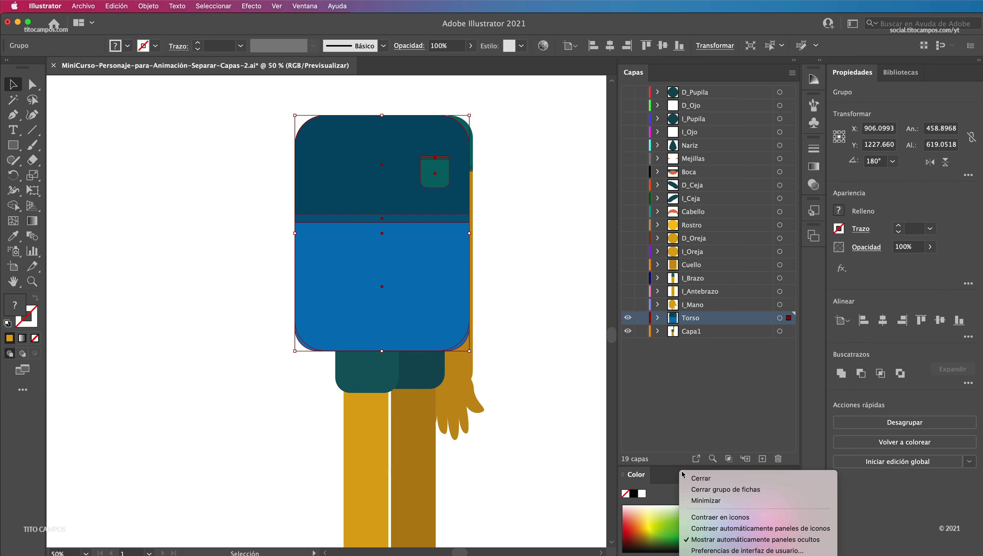
{"action": "left_click", "coordinate": [715, 479]}
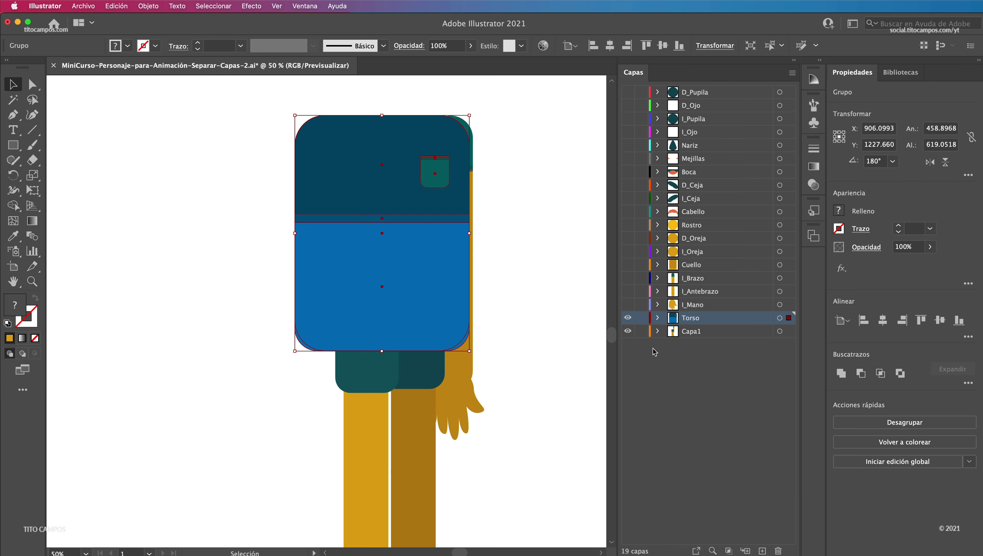
- Hide Torso, bring the legs into view, and select the left teal shorts rectangle
{"action": "left_click", "coordinate": [627, 317]}
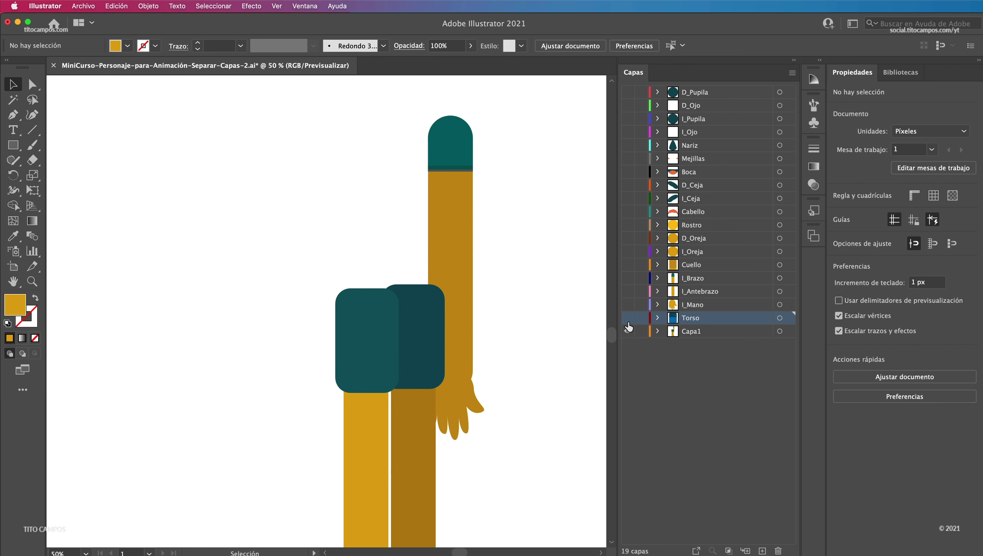
{"action": "left_click_drag", "start_coordinate": [490, 322], "coordinate": [487, 282]}
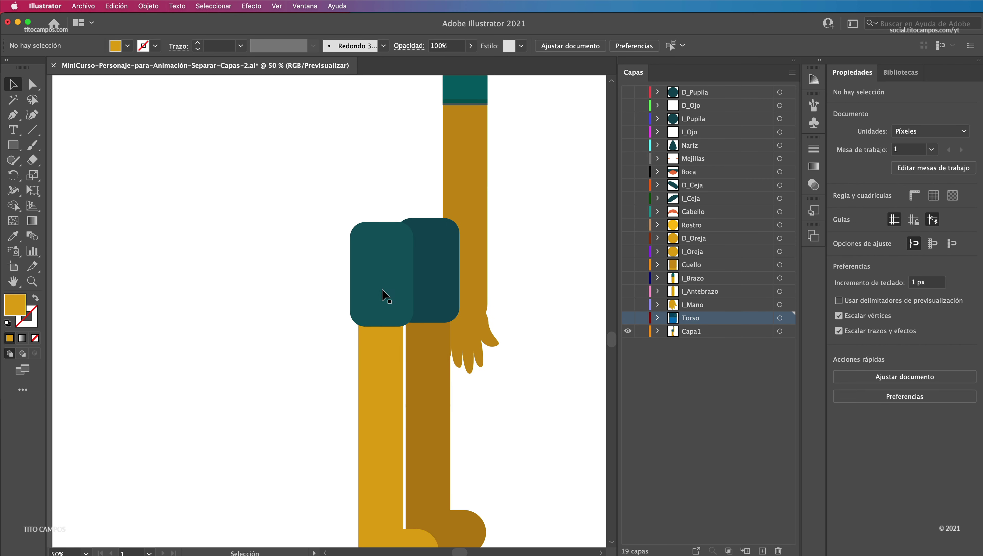
{"action": "left_click", "coordinate": [385, 296]}
{"action": "left_click", "coordinate": [437, 272]}
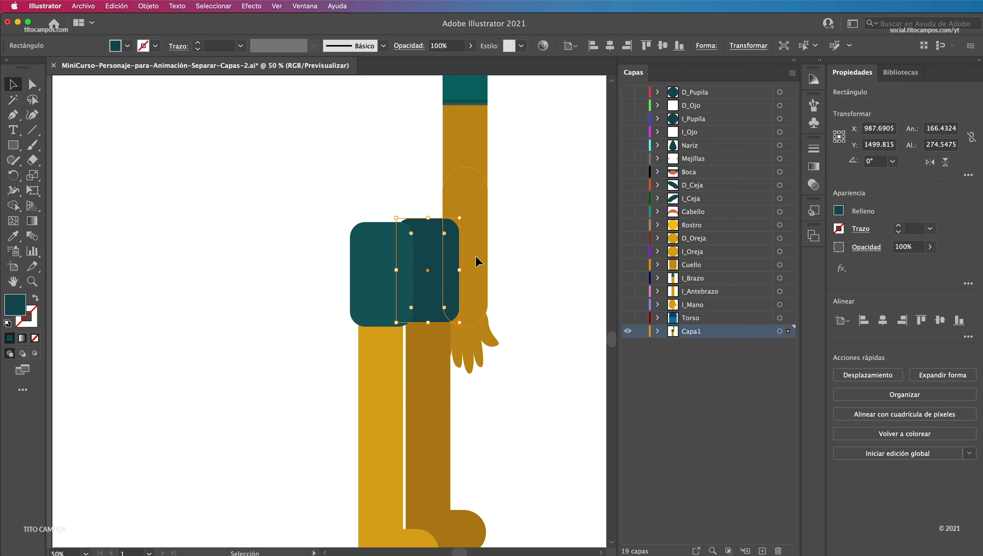
{"action": "left_click", "coordinate": [475, 257]}
{"action": "left_click", "coordinate": [386, 296]}
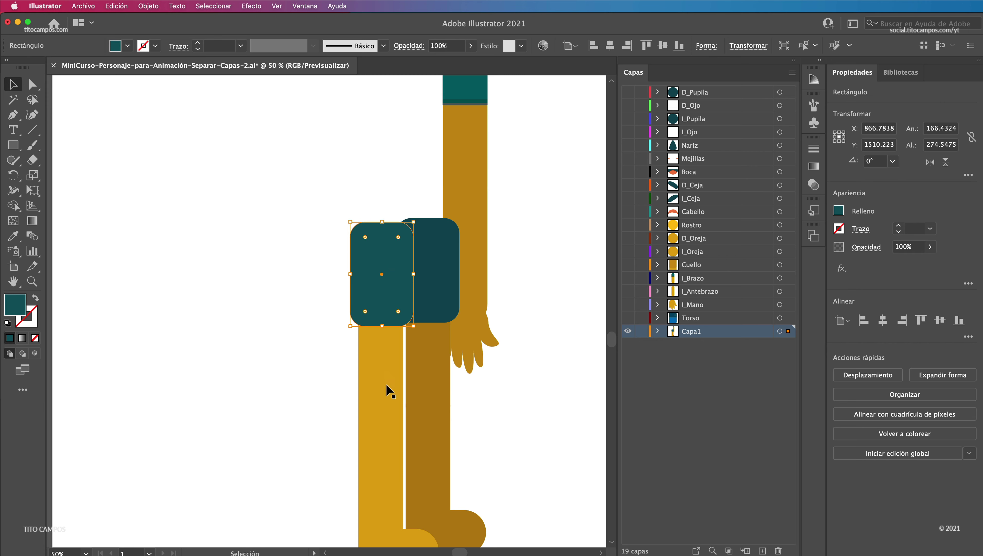
{"action": "scroll", "coordinate": [520, 299], "scroll_direction": "down", "scroll_amount": 5}
{"action": "scroll", "coordinate": [506, 274], "scroll_direction": "down", "scroll_amount": 1}
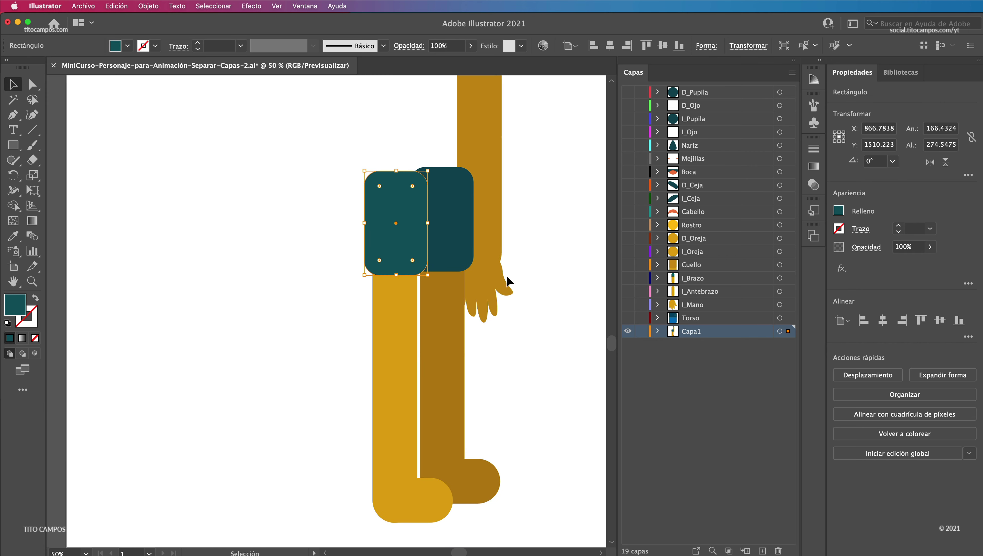
{"action": "left_click", "coordinate": [388, 293]}
{"action": "left_click", "coordinate": [397, 483]}
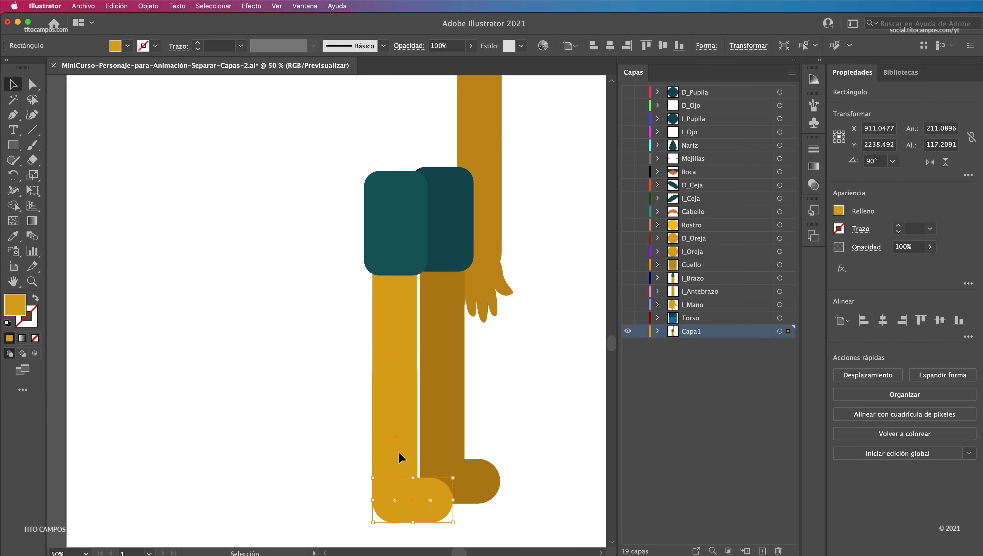
{"action": "left_click", "coordinate": [422, 207]}
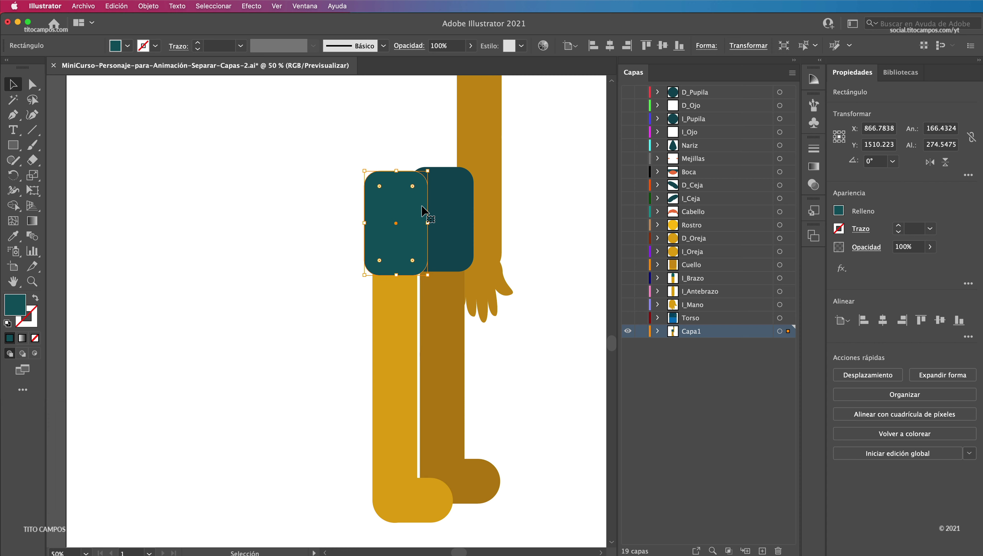
- Create layer I_Muslo holding the left shorts piece and thigh
{"action": "left_click", "coordinate": [762, 550]}
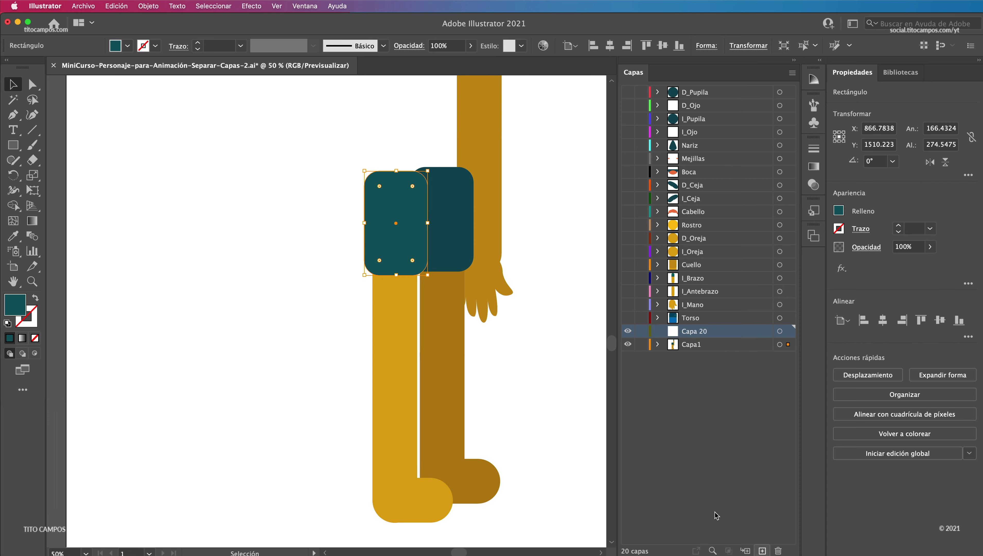
{"action": "double_click", "coordinate": [691, 330]}
{"action": "key", "text": "BackSpace"}
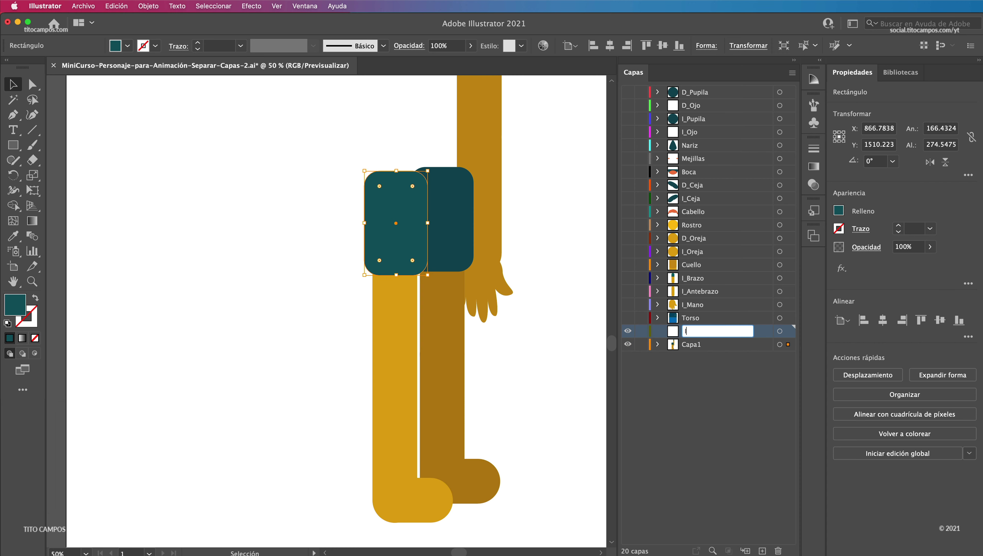
{"action": "type", "text": "I_Muslo"}
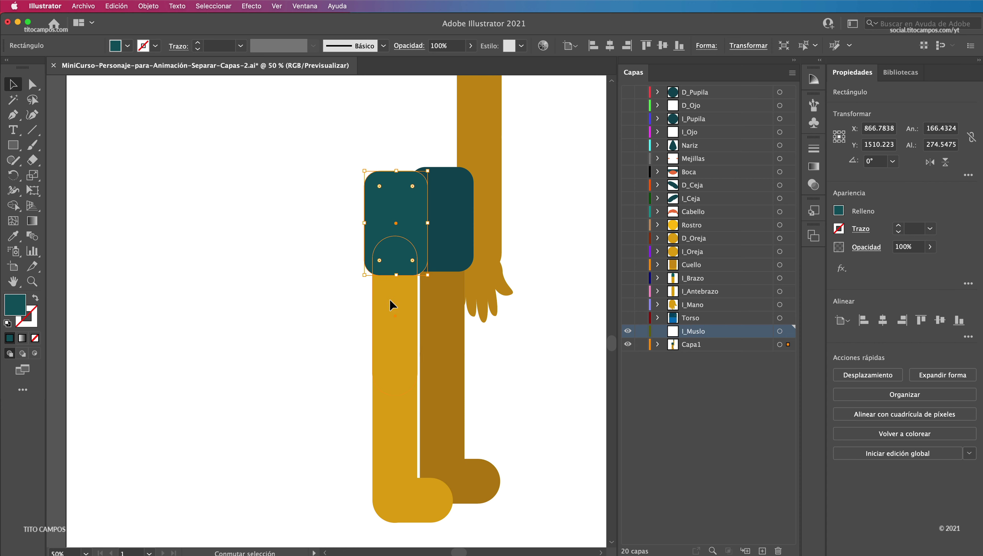
{"action": "left_click", "coordinate": [390, 303], "text": "shift"}
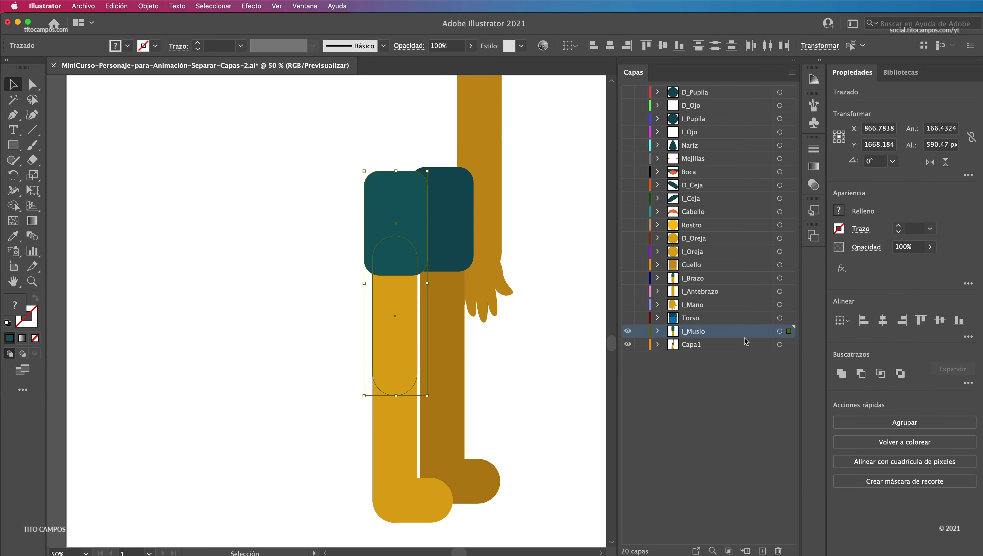
{"action": "left_click_drag", "start_coordinate": [788, 344], "coordinate": [788, 331]}
- Create layer I_Pierna holding the left lower leg
{"action": "left_click", "coordinate": [762, 551]}
{"action": "double_click", "coordinate": [696, 331]}
{"action": "type", "text": "I_"}
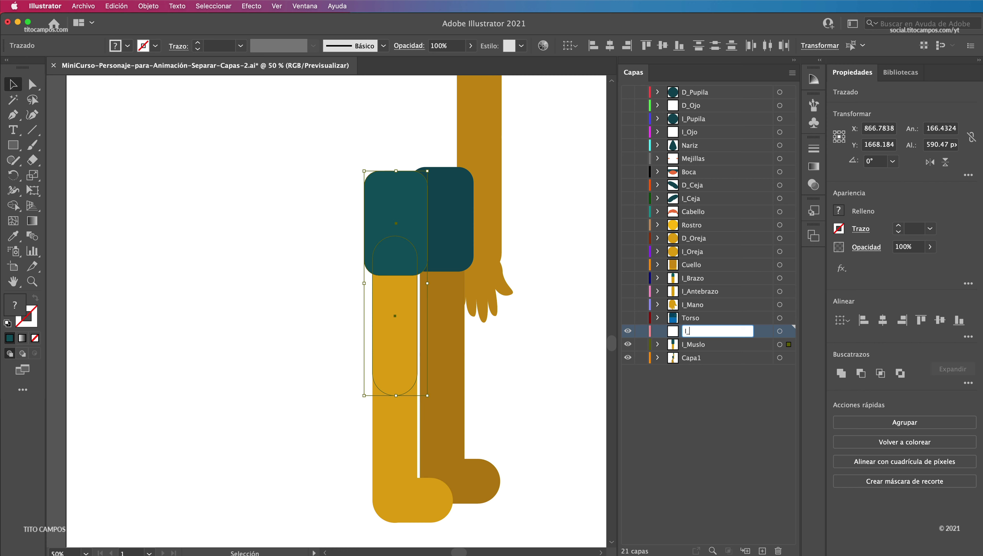
{"action": "type", "text": "Pierna"}
{"action": "key", "text": "Return"}
{"action": "left_click", "coordinate": [395, 428]}
{"action": "left_click_drag", "start_coordinate": [788, 358], "coordinate": [788, 331]}
- Create layer I_Pie holding the left foot, then deselect
{"action": "left_click", "coordinate": [762, 551]}
{"action": "double_click", "coordinate": [691, 330]}
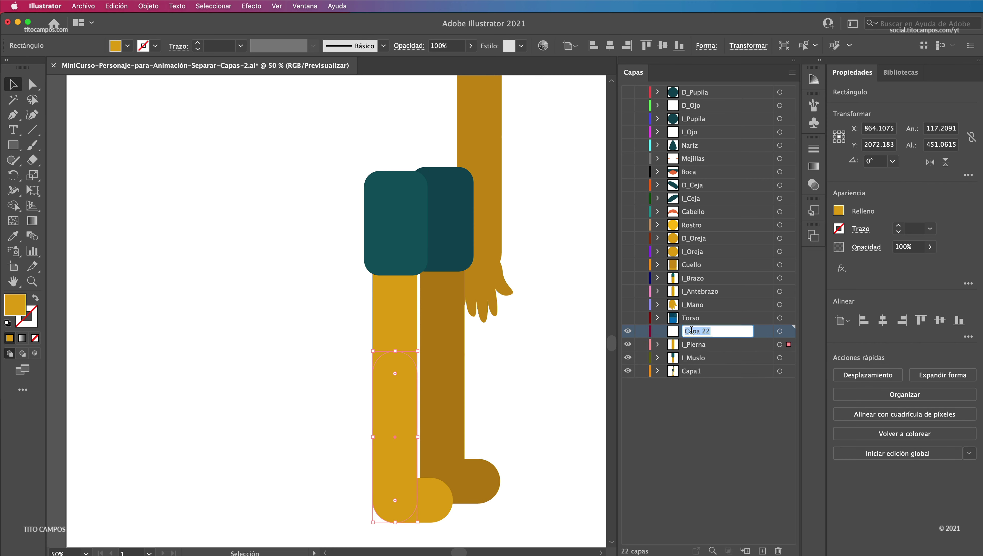
{"action": "type", "text": "I_P"}
{"action": "type", "text": "ie"}
{"action": "key", "text": "Return"}
{"action": "left_click", "coordinate": [435, 504]}
{"action": "left_click_drag", "start_coordinate": [788, 371], "coordinate": [788, 331]}
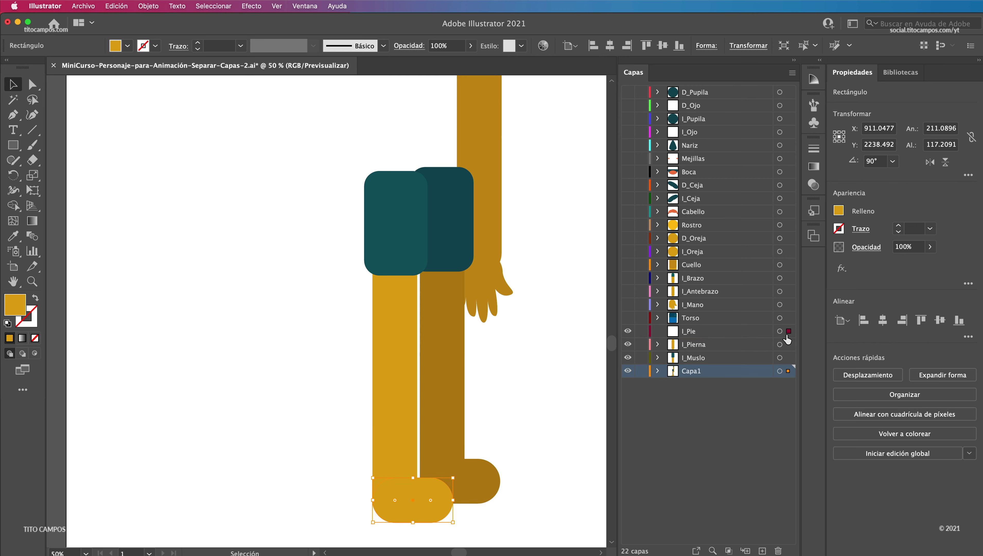
{"action": "left_click", "coordinate": [518, 407]}
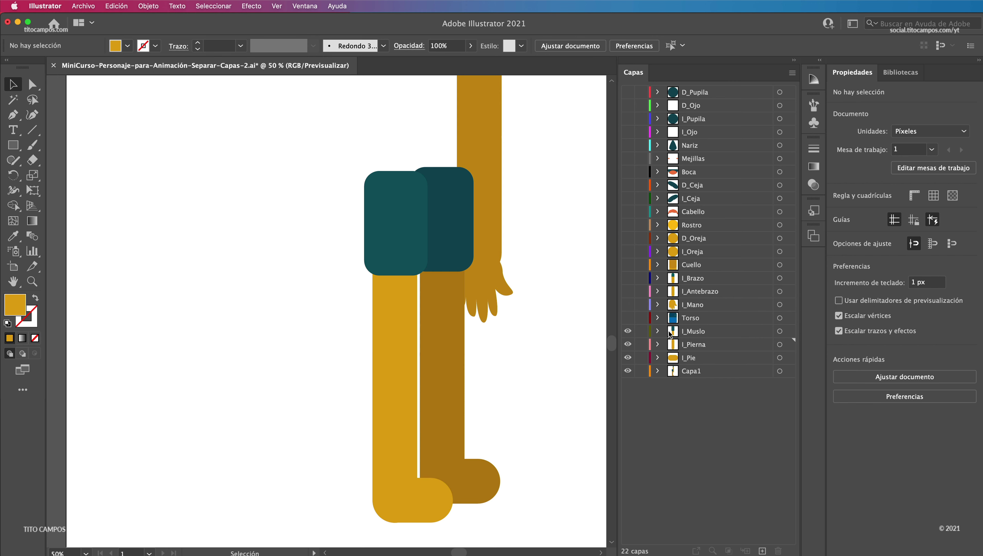
- Toggle the I_Muslo, I_Pierna and I_Pie eye icons to test them, ending hidden
{"action": "left_click", "coordinate": [627, 331]}
{"action": "left_click", "coordinate": [627, 331]}
{"action": "left_click", "coordinate": [628, 344]}
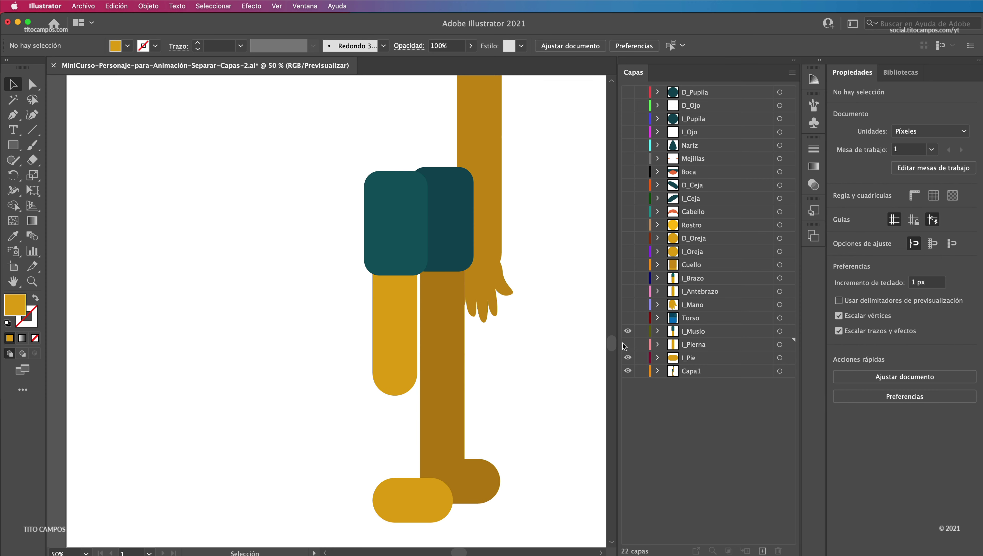
{"action": "left_click", "coordinate": [627, 357]}
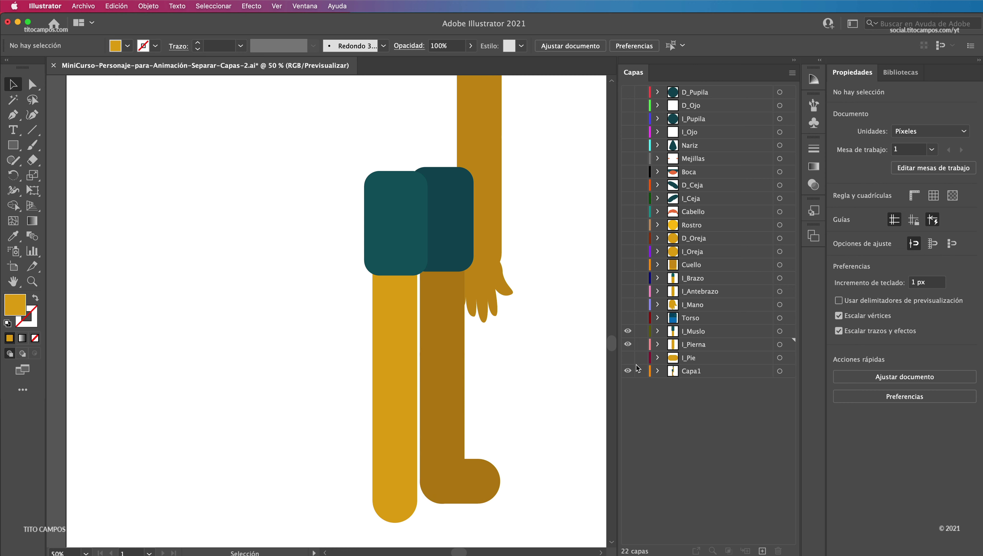
{"action": "left_click", "coordinate": [627, 358]}
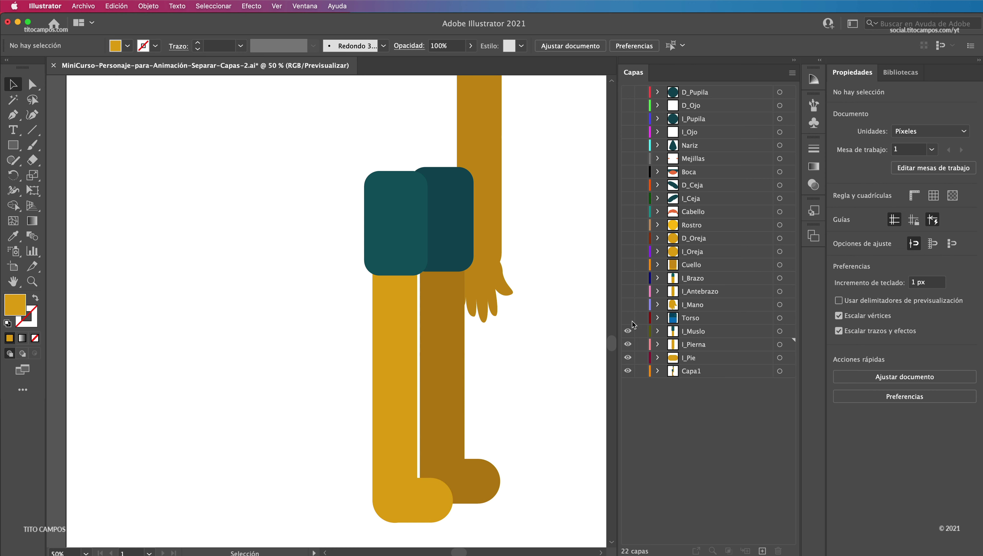
{"action": "left_click", "coordinate": [628, 331]}
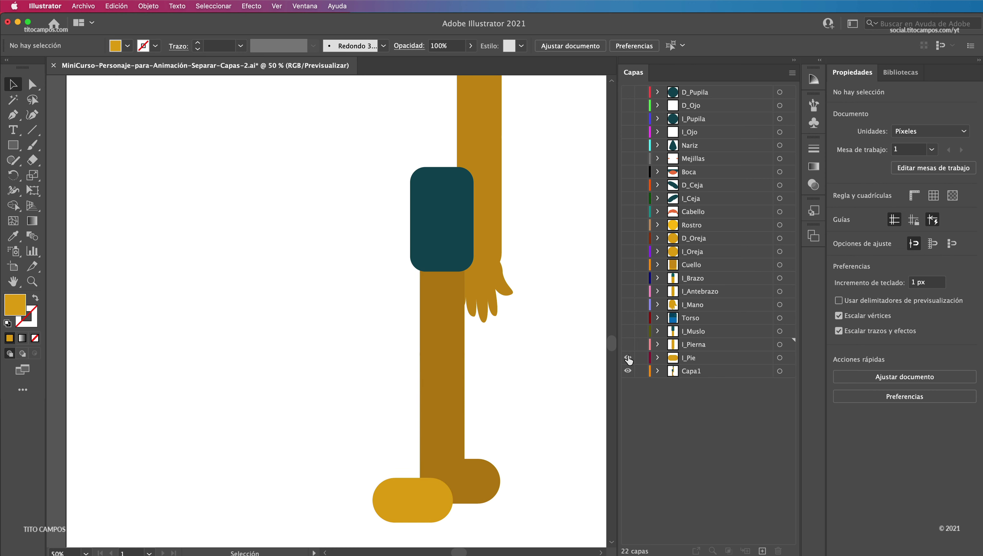
{"action": "left_click", "coordinate": [627, 358]}
{"action": "scroll", "coordinate": [539, 366], "scroll_direction": "up", "scroll_amount": 2}
{"action": "scroll", "coordinate": [502, 369], "scroll_direction": "down", "scroll_amount": 1}
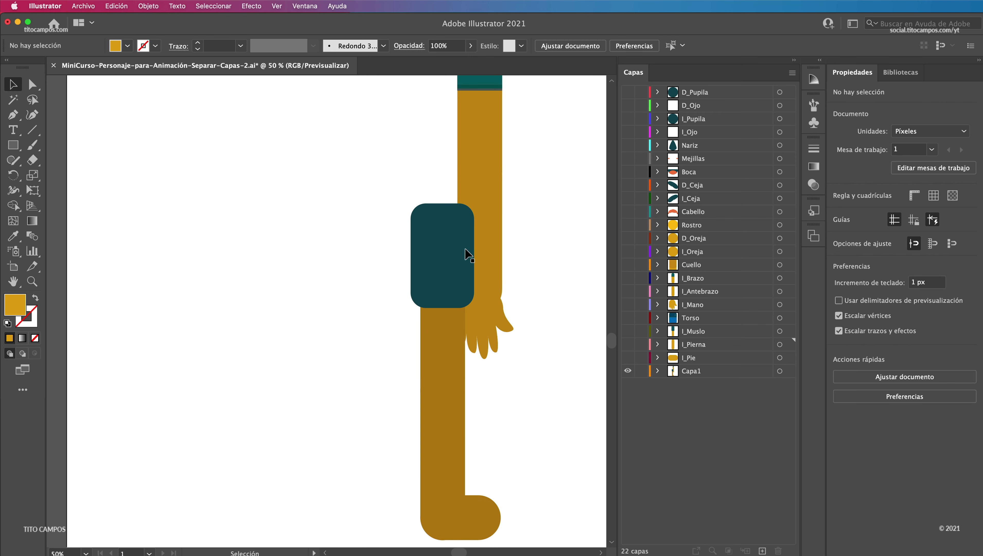
{"action": "scroll", "coordinate": [467, 254], "scroll_direction": "up", "scroll_amount": 2}
{"action": "scroll", "coordinate": [469, 265], "scroll_direction": "down", "scroll_amount": 2}
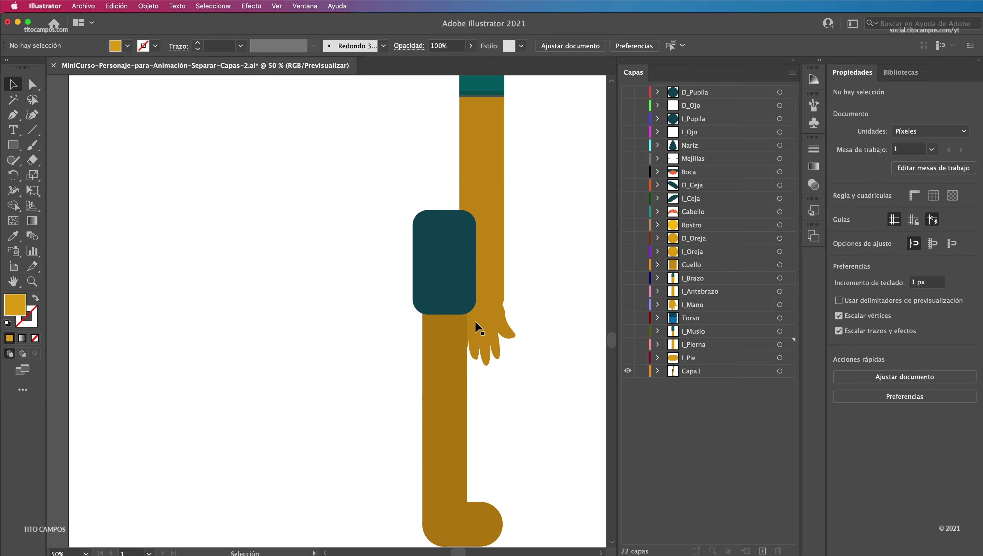
- Create layer D_Muslo for the right thigh
{"action": "left_click", "coordinate": [693, 371]}
{"action": "left_click", "coordinate": [762, 550]}
{"action": "double_click", "coordinate": [696, 371]}
{"action": "type", "text": "D-muslo"}
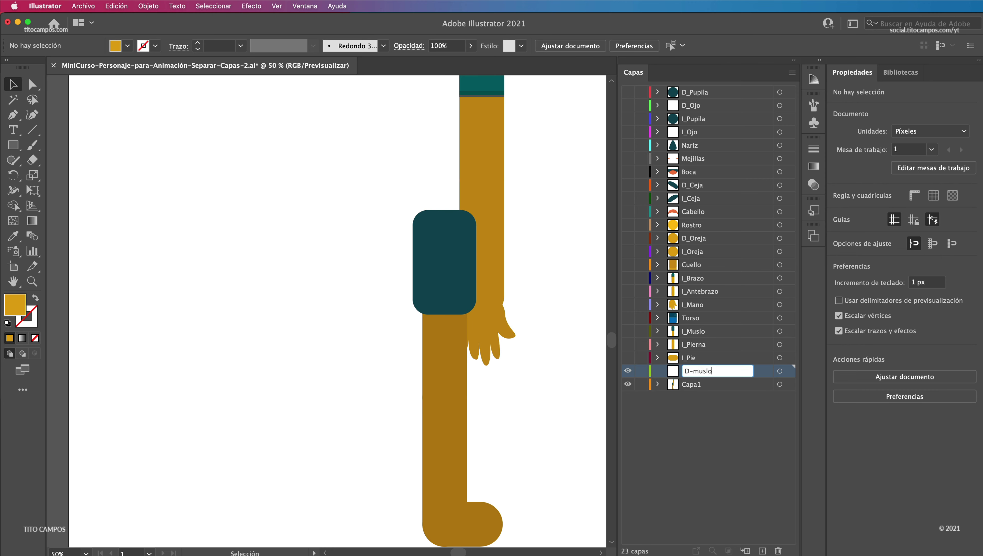
{"action": "type", "text": "Muslo"}
{"action": "key", "text": "Return"}
{"action": "left_click", "coordinate": [780, 371]}
- Create layer D_Pierna holding the right lower leg
{"action": "left_click", "coordinate": [762, 551]}
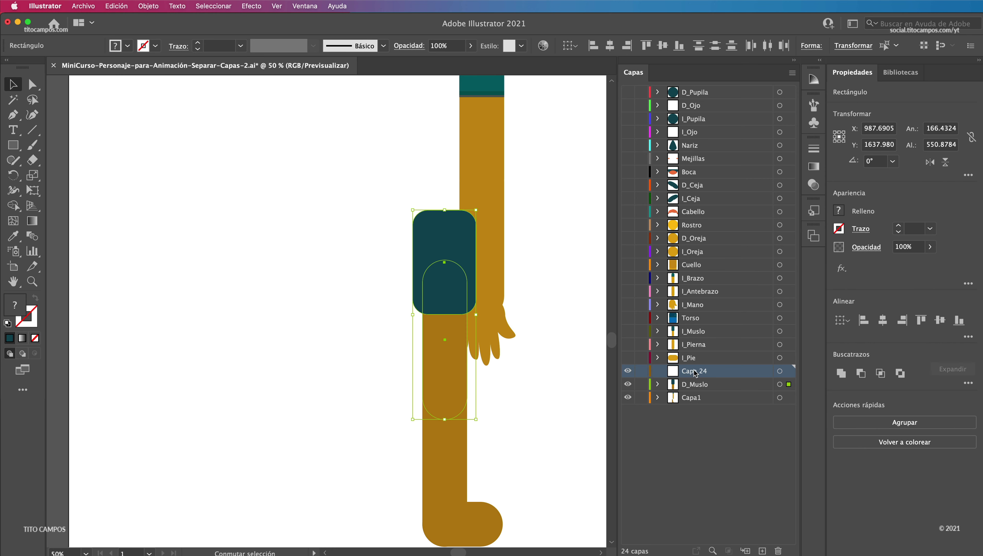
{"action": "double_click", "coordinate": [697, 371]}
{"action": "type", "text": "D_Pierna"}
{"action": "left_click", "coordinate": [445, 467]}
{"action": "left_click_drag", "start_coordinate": [789, 397], "coordinate": [788, 370]}
- Create layer D_Pie and move the right foot into it
{"action": "left_click", "coordinate": [762, 551]}
{"action": "double_click", "coordinate": [697, 371]}
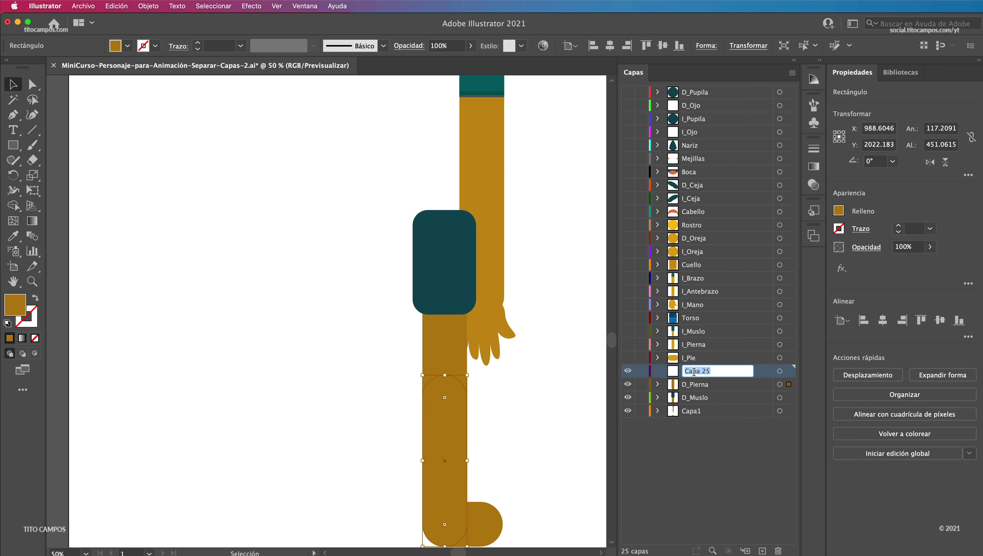
{"action": "type", "text": "D_Pie"}
{"action": "left_click", "coordinate": [487, 523]}
{"action": "left_click_drag", "start_coordinate": [789, 411], "coordinate": [789, 371]}
{"action": "left_click_drag", "start_coordinate": [628, 371], "coordinate": [627, 397]}
{"action": "scroll", "coordinate": [601, 389], "scroll_direction": "up", "scroll_amount": 5}
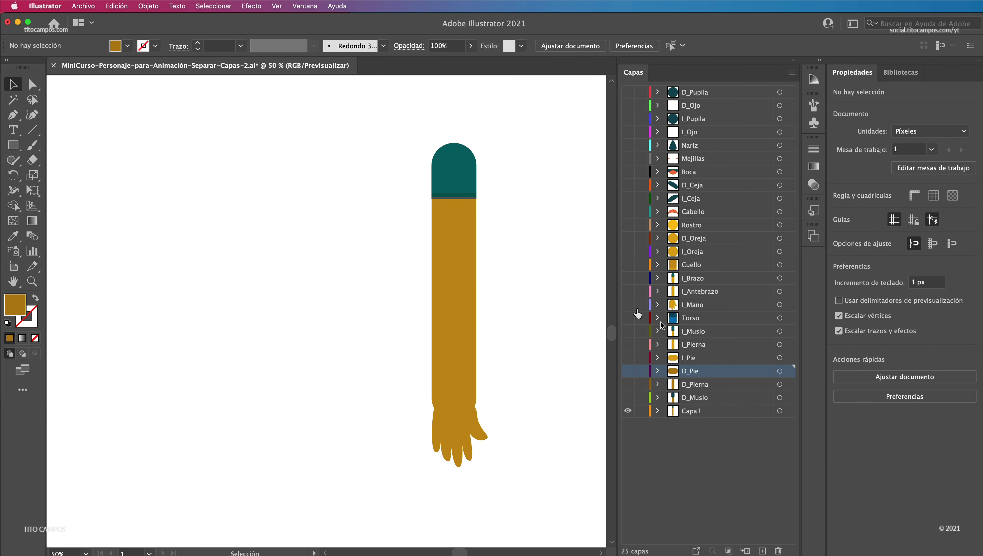
- Add a new layer named D_Brazo for the right upper arm
{"action": "left_click", "coordinate": [762, 550]}
{"action": "double_click", "coordinate": [696, 410]}
{"action": "type", "text": "D_"}
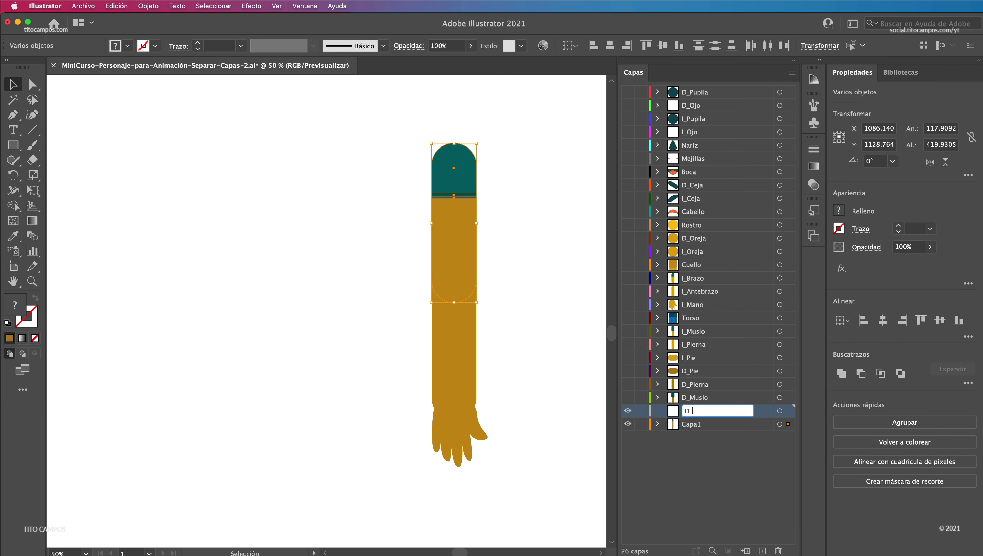
{"action": "type", "text": "Brazo"}
{"action": "key", "text": "Return"}
- Create layer D_Antebrazo holding the right forearm
{"action": "left_click", "coordinate": [762, 550]}
{"action": "mouse_move", "coordinate": [788, 424]}
{"action": "left_mouse_down"}
{"action": "mouse_move", "coordinate": [789, 411]}
{"action": "mouse_move", "coordinate": [789, 424]}
{"action": "left_mouse_up"}
{"action": "double_click", "coordinate": [696, 424]}
{"action": "type", "text": "D_Brazo"}
{"action": "key", "text": "Return"}
- Rename the hand's layer to D_Mano, deselect, and zoom out to the whole page
{"action": "left_click", "coordinate": [454, 350]}
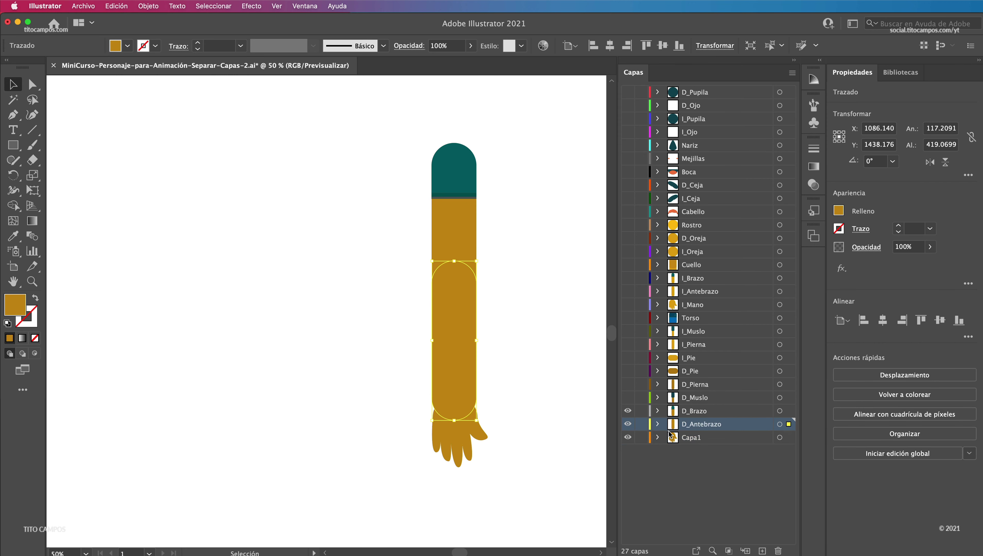
{"action": "double_click", "coordinate": [691, 438]}
{"action": "type", "text": "DMano"}
{"action": "key", "text": "Return"}
{"action": "key", "text": "ctrl+shift+a"}
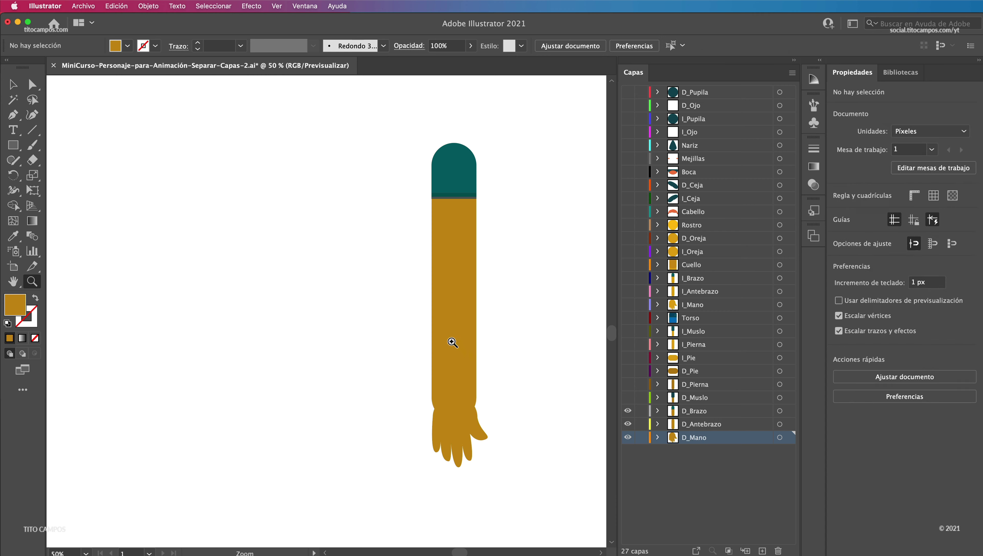
{"action": "key", "text": "ctrl+minus"}
{"action": "key", "text": "ctrl+minus"}
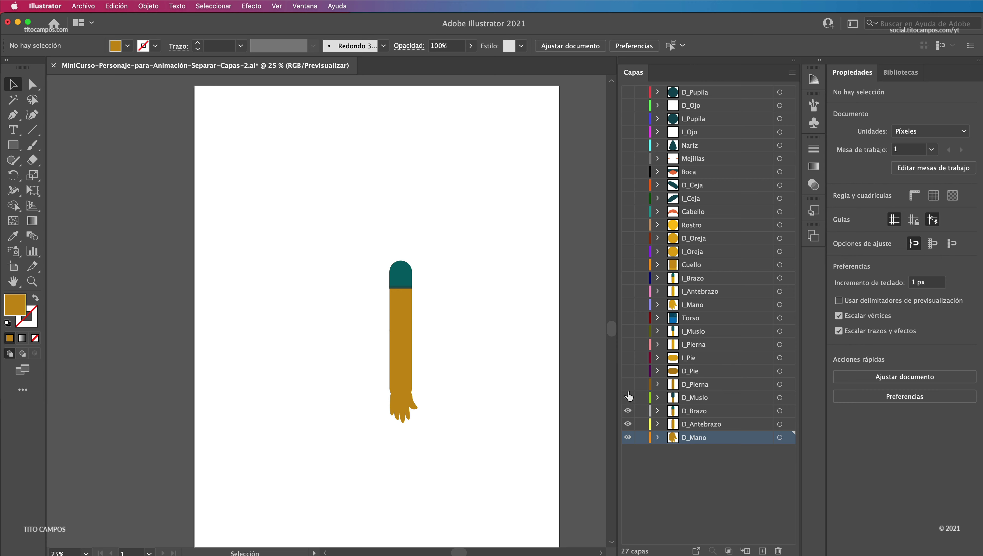
- Sweep the eye icons to show all 27 layers, reassembling the full boy
{"action": "left_click_drag", "start_coordinate": [628, 396], "coordinate": [629, 297]}
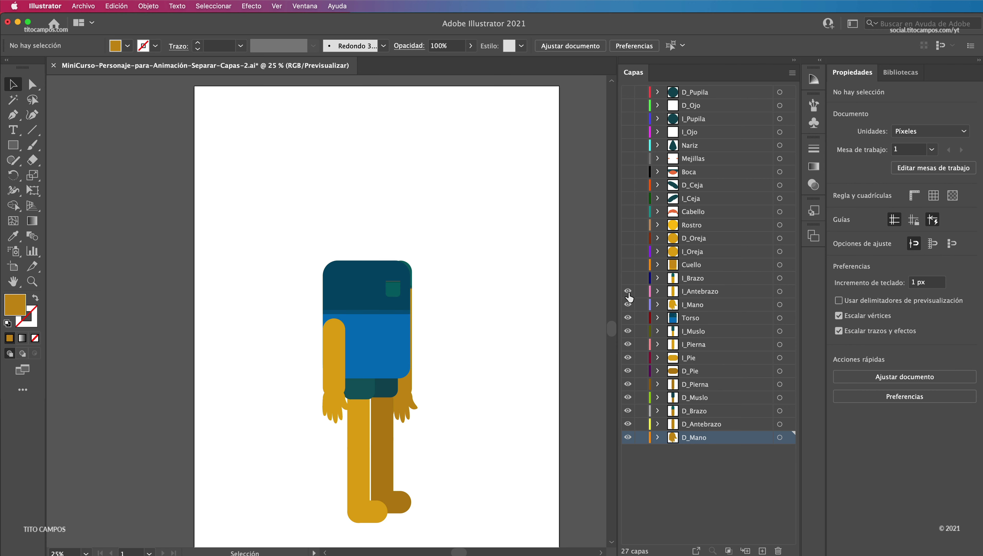
{"action": "left_click", "coordinate": [627, 305]}
{"action": "left_click", "coordinate": [628, 317]}
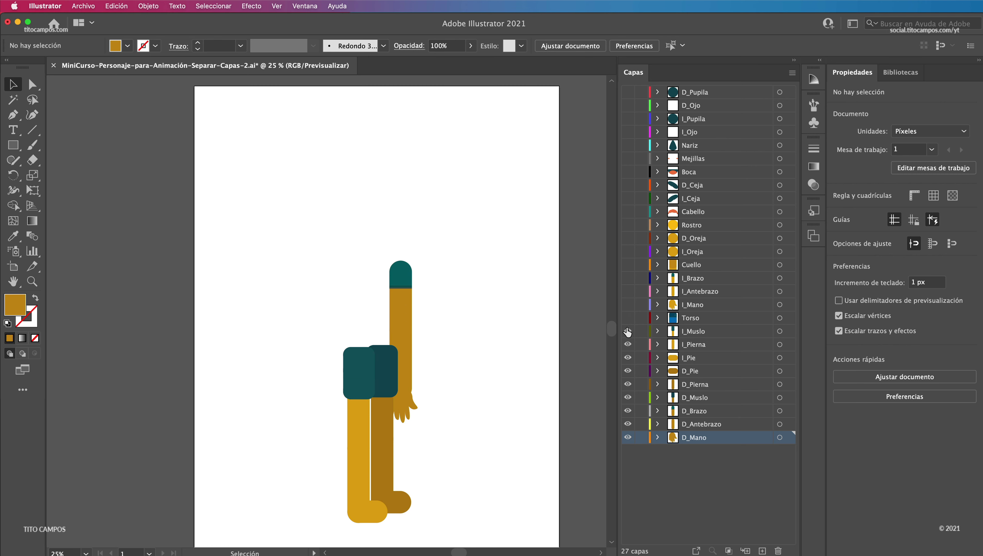
{"action": "left_click_drag", "start_coordinate": [628, 331], "coordinate": [627, 396]}
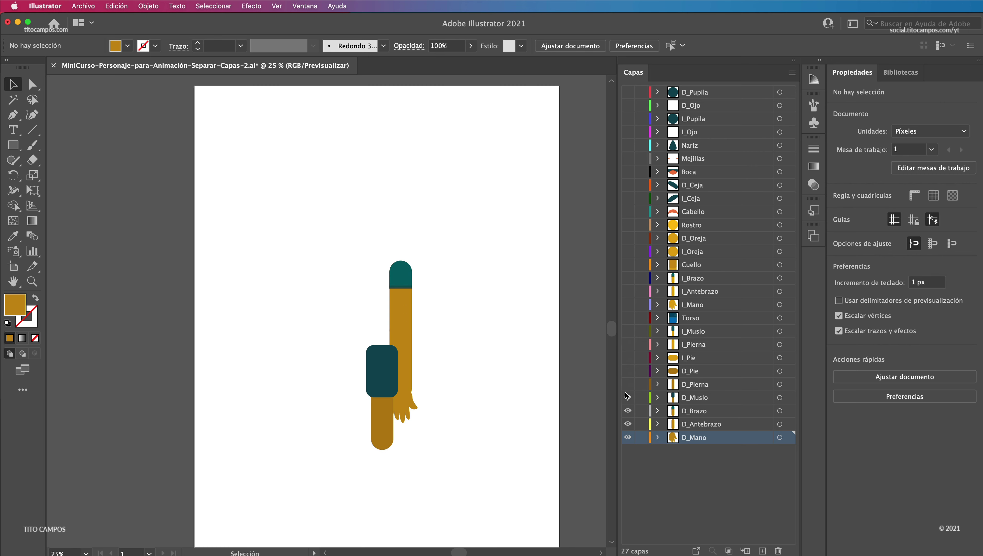
{"action": "left_click_drag", "start_coordinate": [628, 412], "coordinate": [630, 96]}
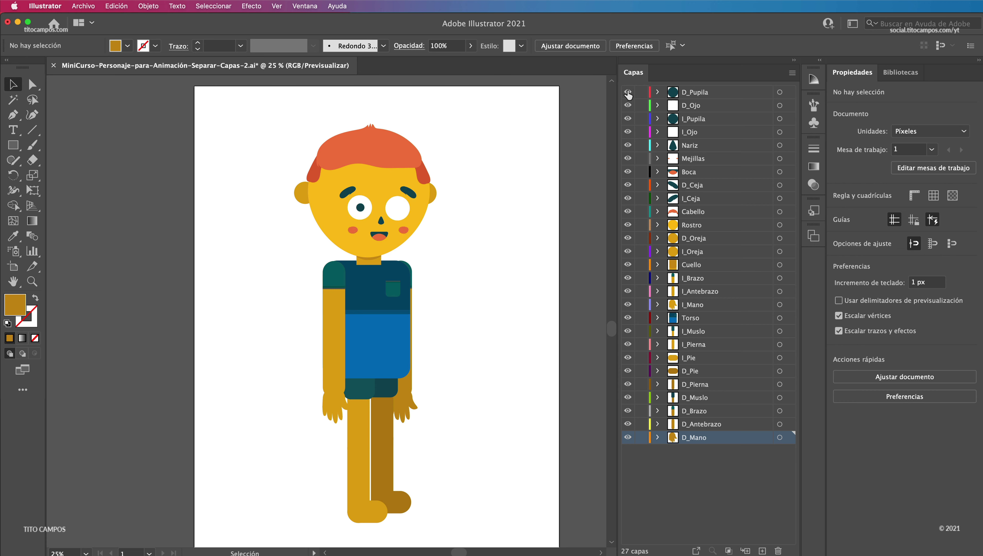
- Show D_Pupila and drag the Cuello layer beneath Torso, then zoom out
{"action": "left_click", "coordinate": [628, 93]}
{"action": "left_click", "coordinate": [692, 264]}
{"action": "scroll", "coordinate": [382, 264], "scroll_direction": "up", "scroll_amount": 5}
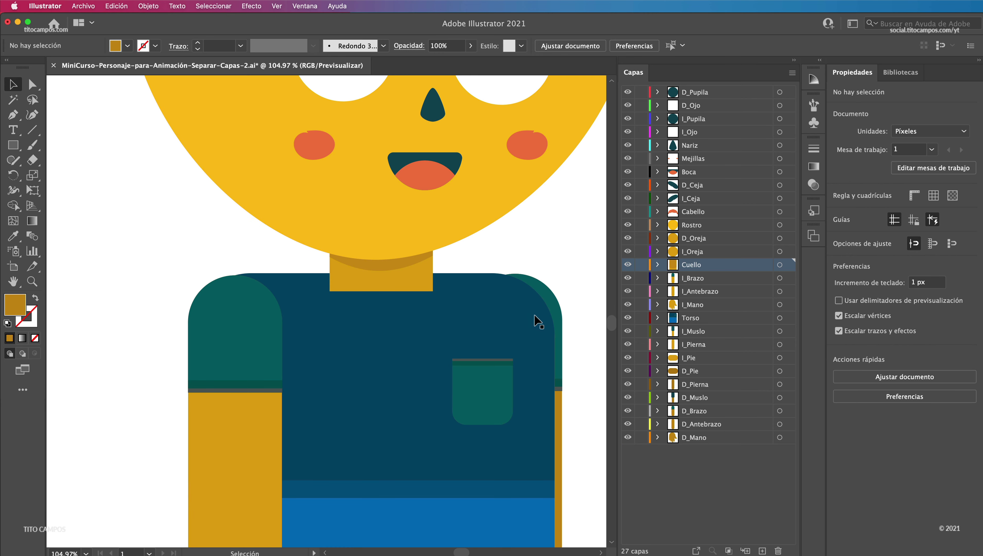
{"action": "left_click", "coordinate": [701, 318]}
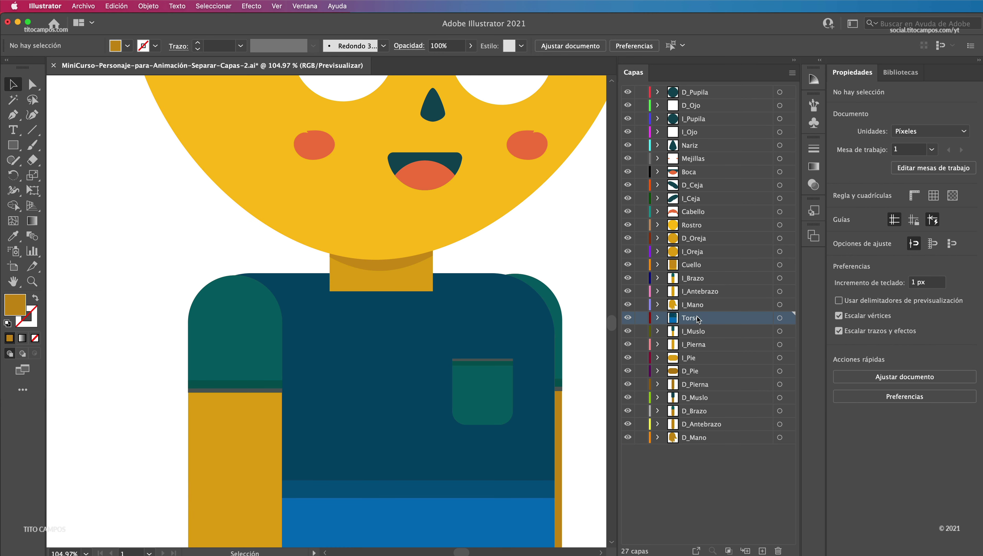
{"action": "left_click", "coordinate": [695, 266]}
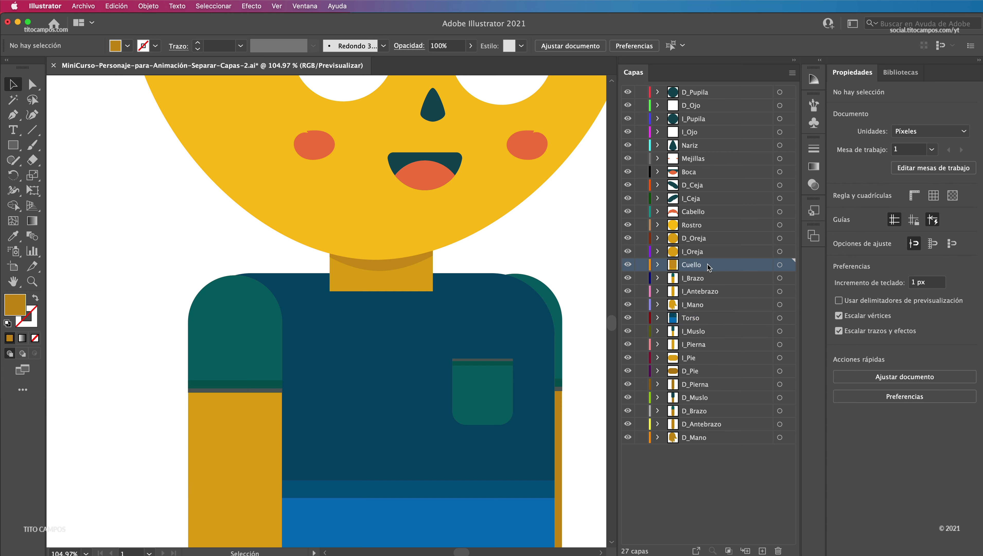
{"action": "left_click_drag", "start_coordinate": [708, 266], "coordinate": [699, 326]}
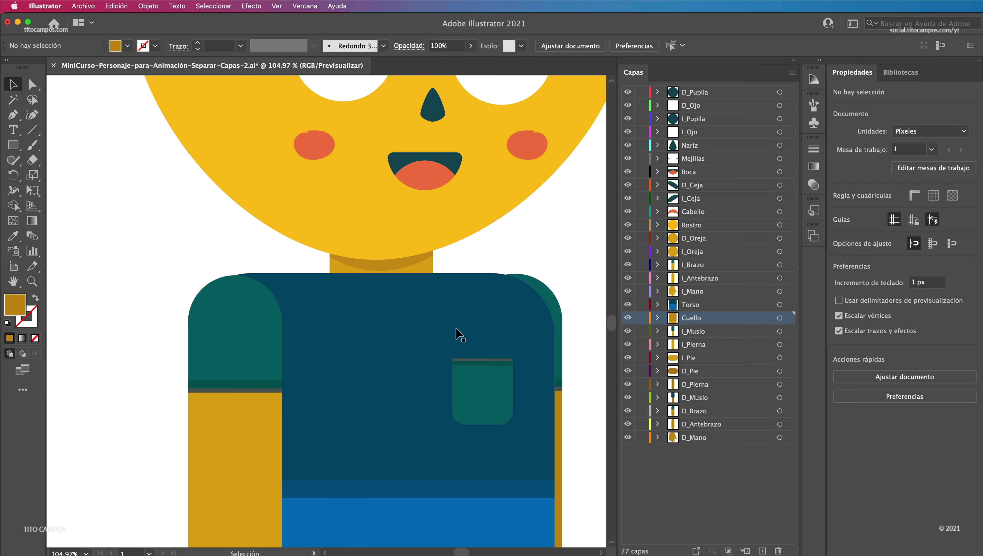
{"action": "key", "text": "super+minus"}
{"action": "key", "text": "super+minus"}
{"action": "key", "text": "super+minus"}
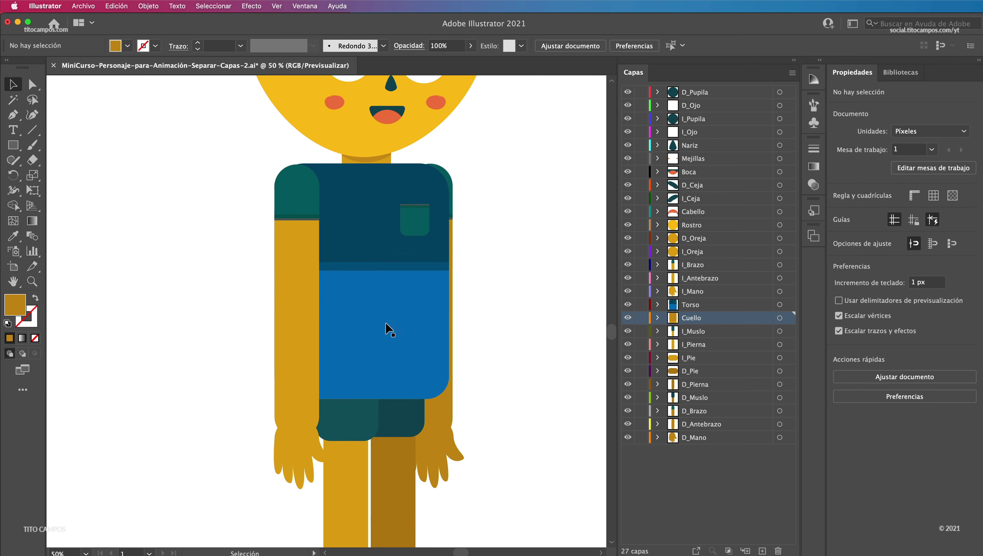
{"action": "left_click", "coordinate": [298, 212]}
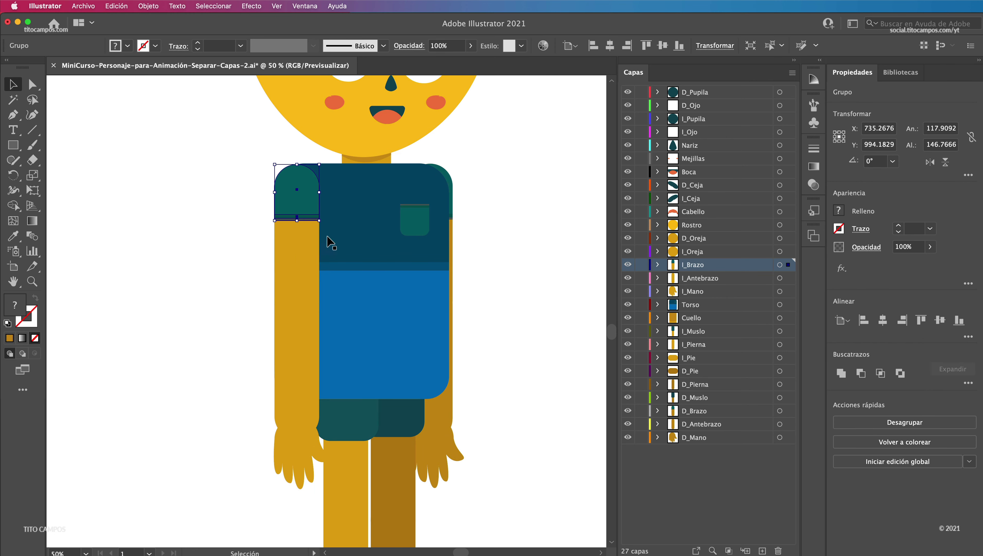
{"action": "left_click", "coordinate": [305, 385]}
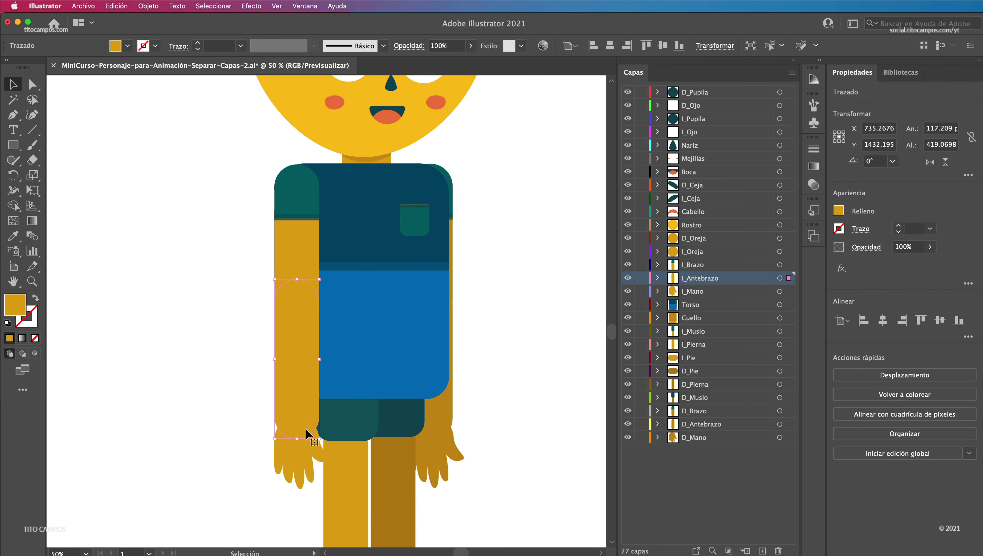
{"action": "left_click", "coordinate": [307, 459]}
{"action": "scroll", "coordinate": [419, 407], "scroll_direction": "down", "scroll_amount": 3}
{"action": "scroll", "coordinate": [428, 336], "scroll_direction": "down", "scroll_amount": 4}
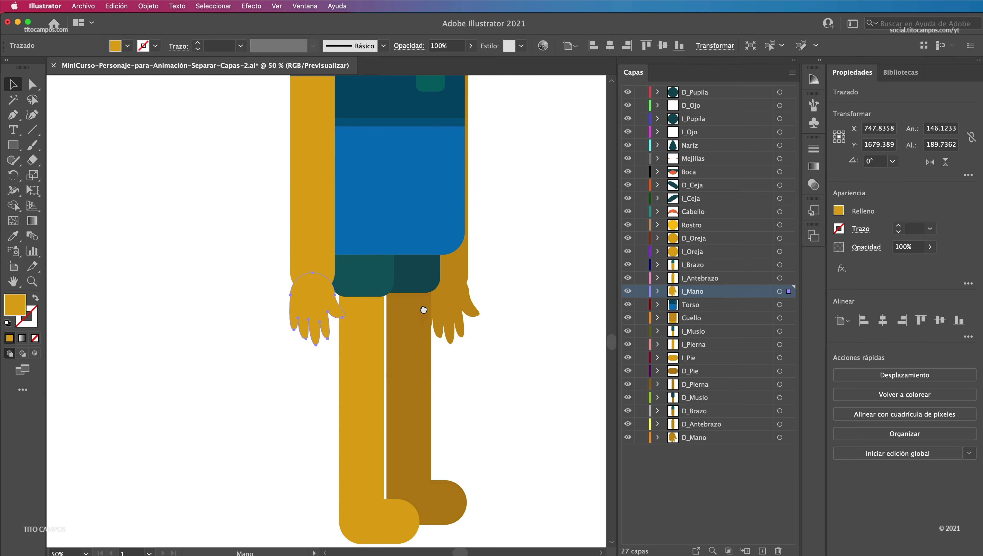
{"action": "scroll", "coordinate": [389, 296], "scroll_direction": "down", "scroll_amount": 2}
{"action": "left_click", "coordinate": [373, 322]}
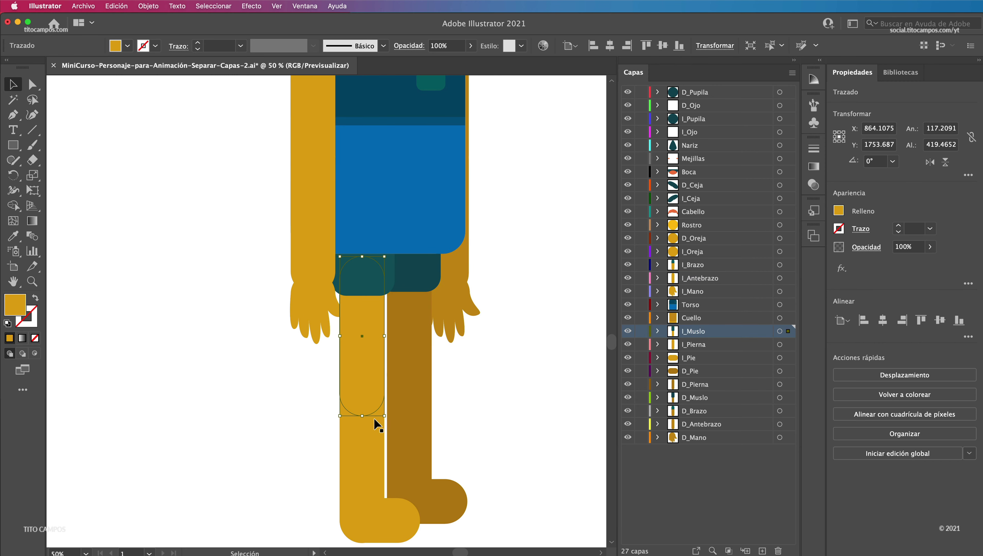
{"action": "left_click", "coordinate": [370, 455]}
{"action": "left_click", "coordinate": [398, 514]}
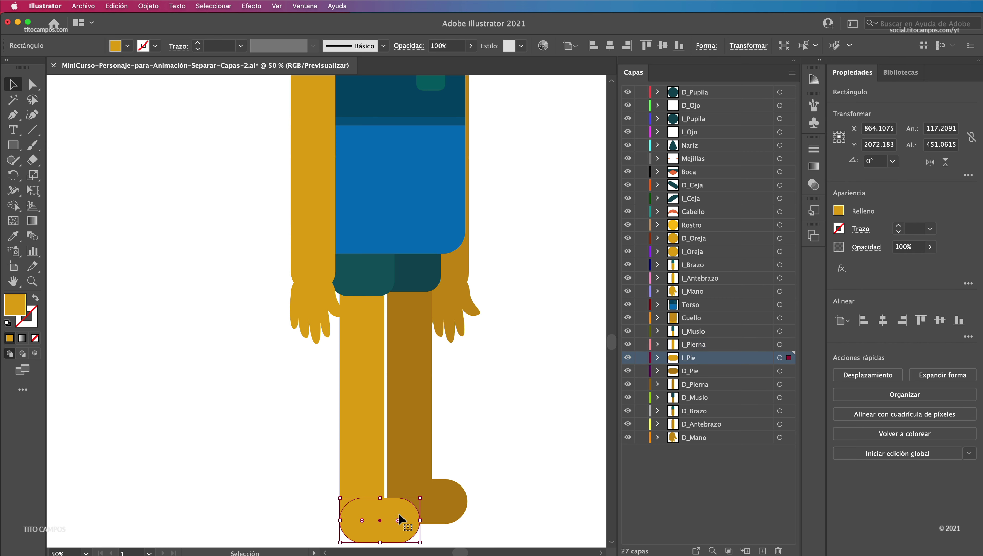
{"action": "left_click", "coordinate": [459, 498]}
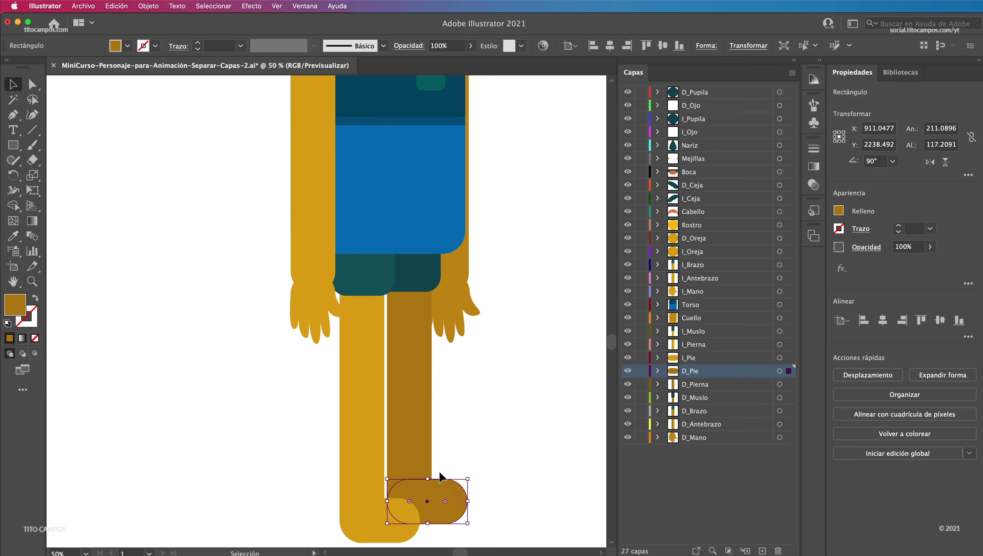
{"action": "left_click", "coordinate": [421, 448], "text": "shift"}
{"action": "left_click", "coordinate": [420, 330], "text": "shift"}
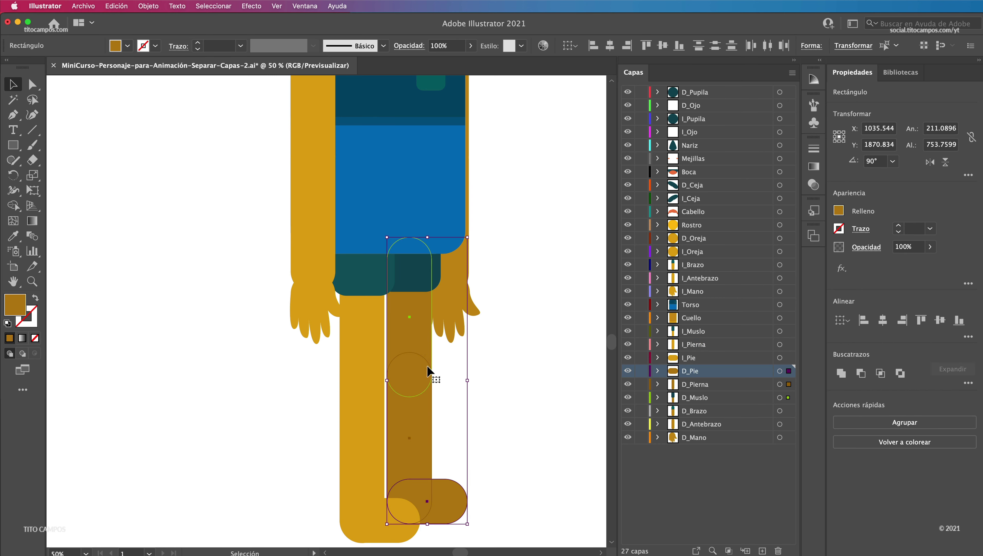
{"action": "left_click", "coordinate": [498, 390]}
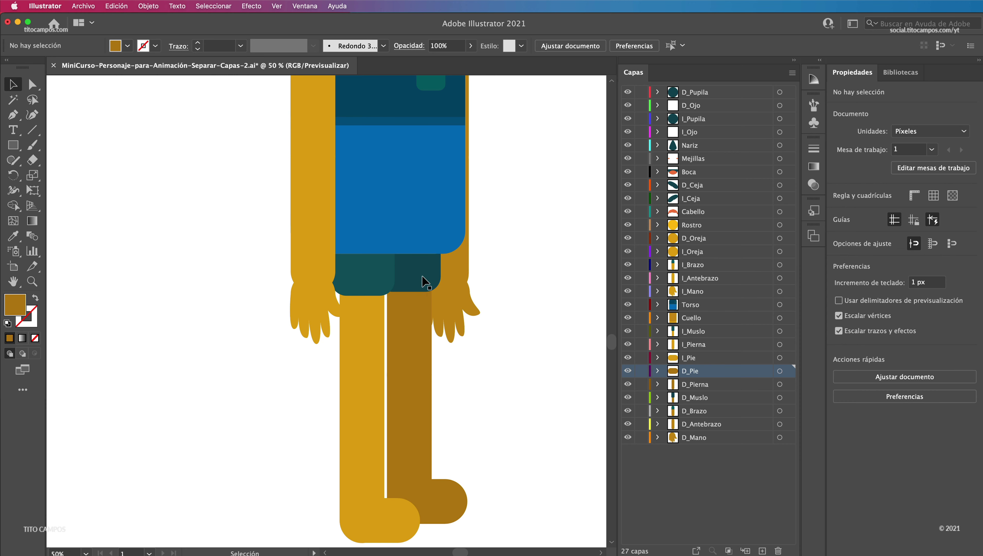
- Move D_Muslo above D_Pierna and D_Pie, then toggle the right-leg layers' visibility to verify the stacking
{"action": "left_click", "coordinate": [424, 284]}
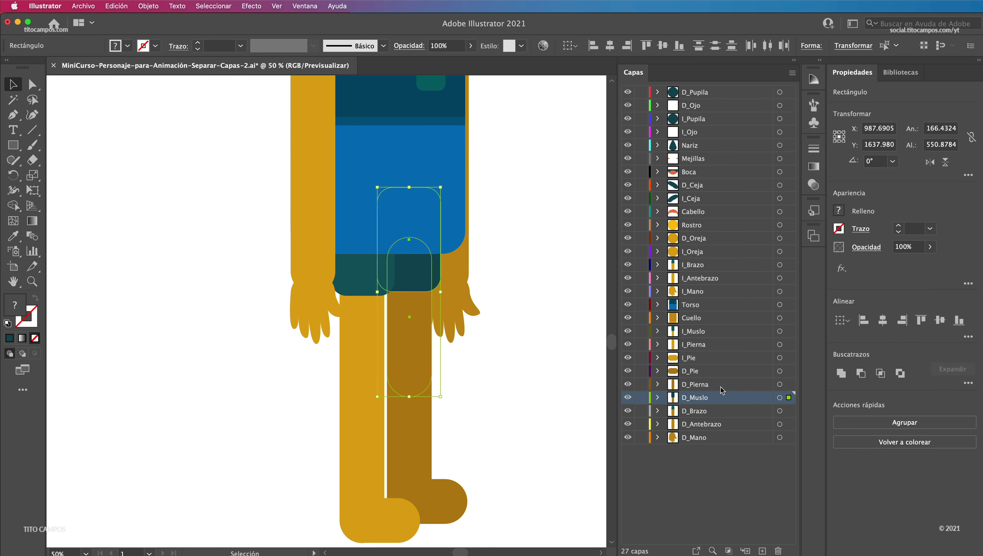
{"action": "mouse_move", "coordinate": [700, 400]}
{"action": "left_mouse_down"}
{"action": "mouse_move", "coordinate": [700, 367]}
{"action": "mouse_move", "coordinate": [692, 379]}
{"action": "left_mouse_up"}
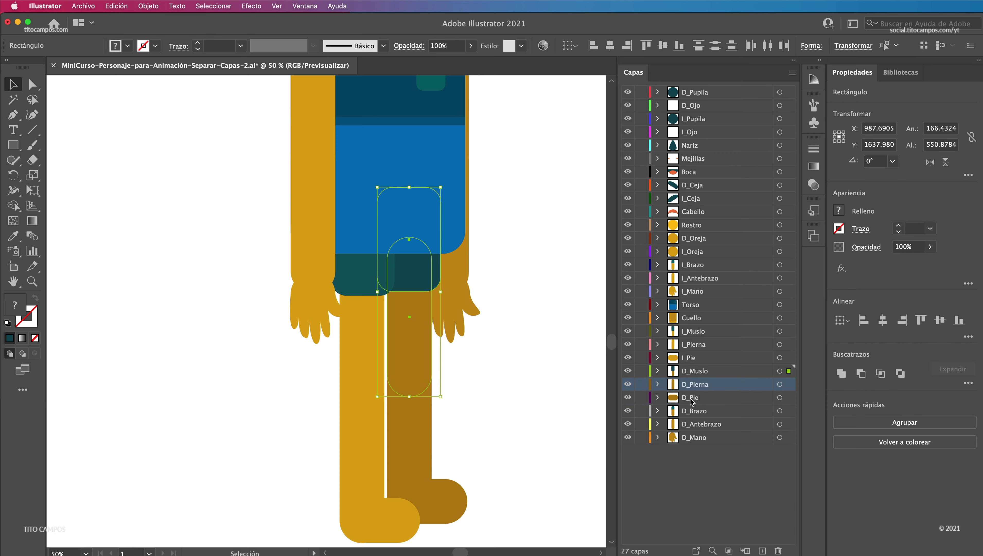
{"action": "left_click", "coordinate": [690, 399]}
{"action": "left_click", "coordinate": [627, 397]}
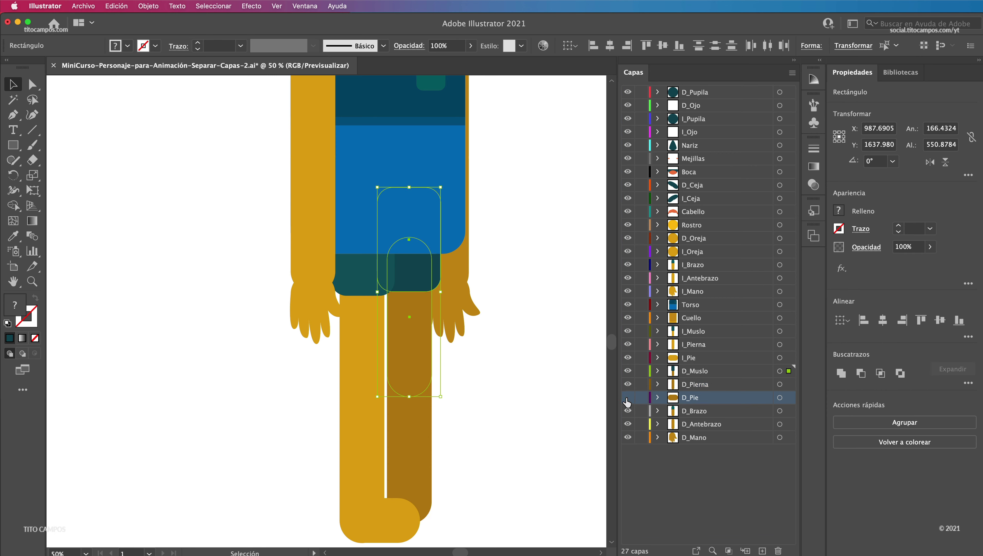
{"action": "left_click", "coordinate": [628, 384]}
{"action": "left_click", "coordinate": [628, 384]}
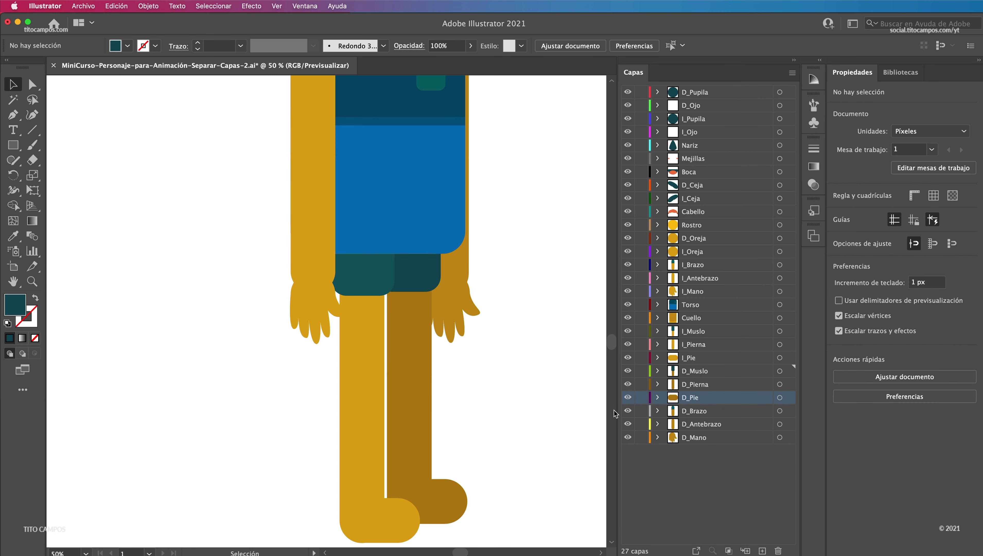
- Zoom out to the whole character and toggle the Cabello layer's visibility to check its contents
{"action": "key", "text": "z"}
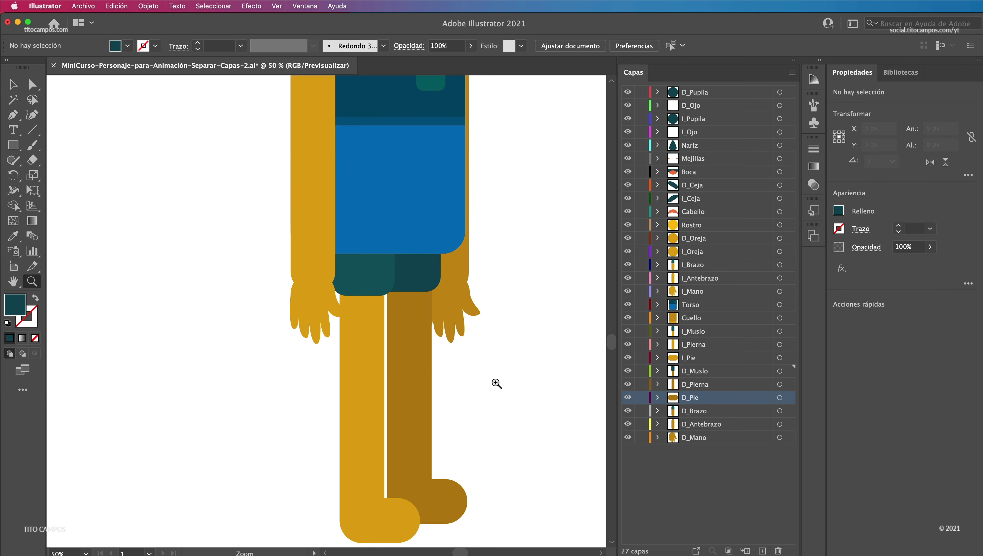
{"action": "left_click", "coordinate": [482, 368], "text": "alt"}
{"action": "left_click_drag", "start_coordinate": [406, 341], "coordinate": [472, 395]}
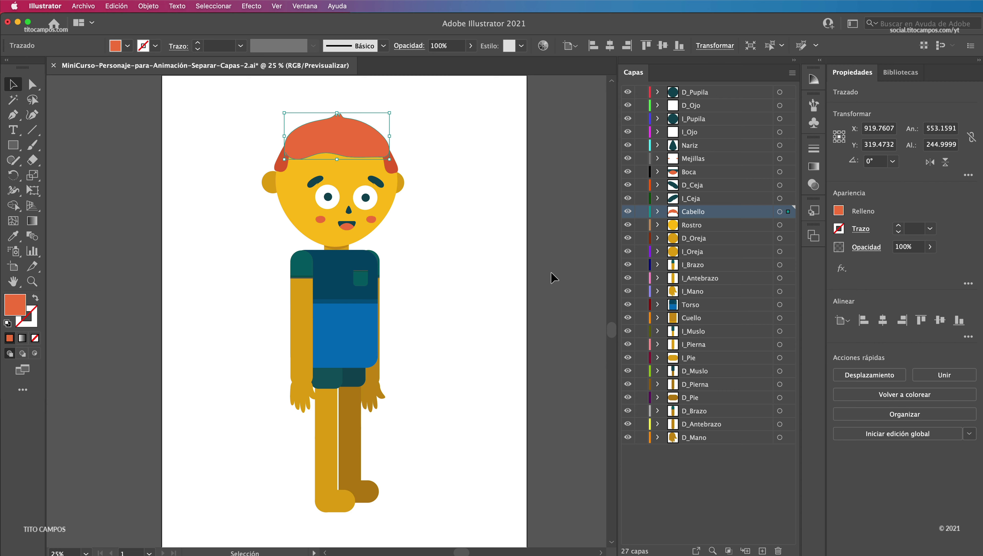
{"action": "left_click", "coordinate": [628, 211]}
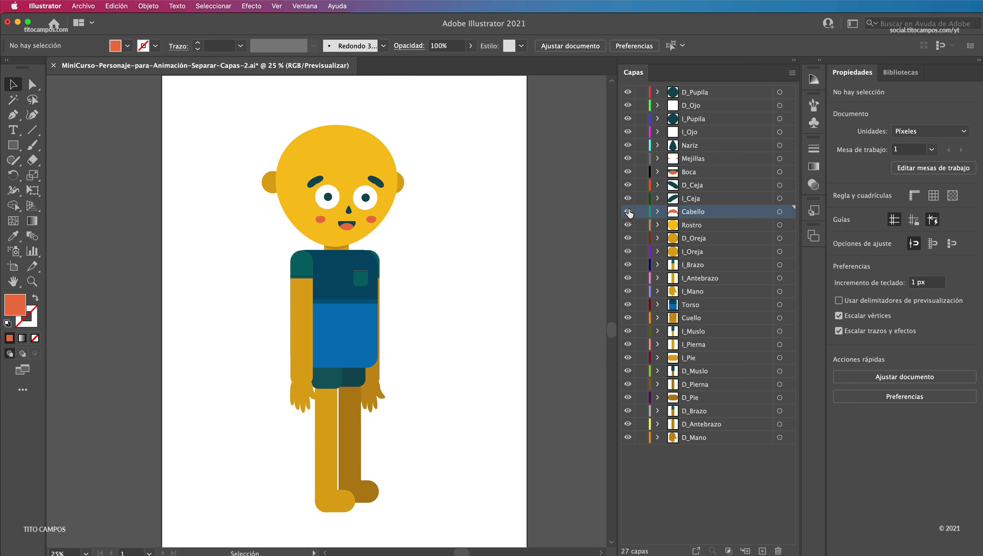
{"action": "left_click", "coordinate": [628, 211]}
{"action": "left_click", "coordinate": [628, 212]}
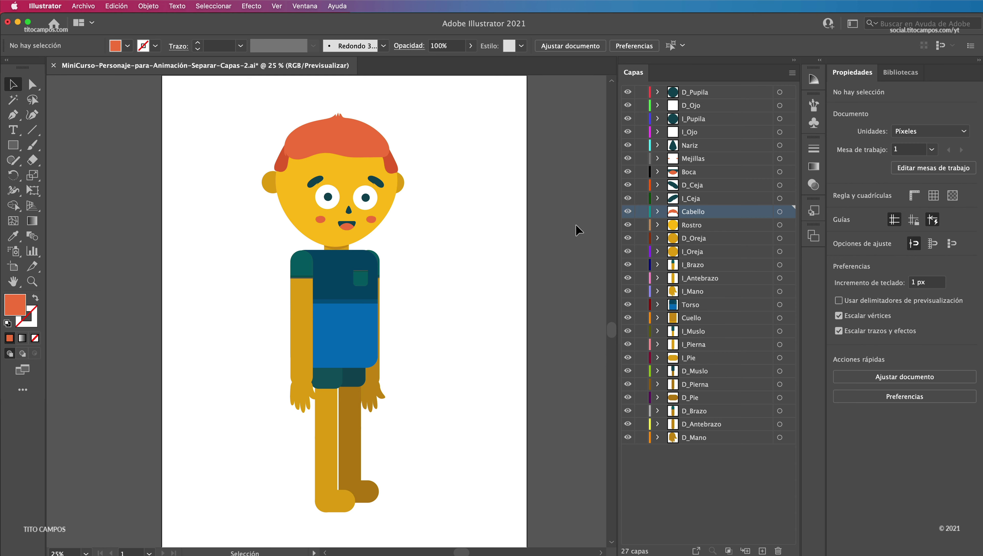
- Zoom in on the face and drag the top hair shape upward off the head
{"action": "key", "text": "z"}
{"action": "mouse_move", "coordinate": [363, 181]}
{"action": "left_mouse_down"}
{"action": "mouse_move", "coordinate": [391, 178]}
{"action": "mouse_move", "coordinate": [421, 205]}
{"action": "left_mouse_up"}
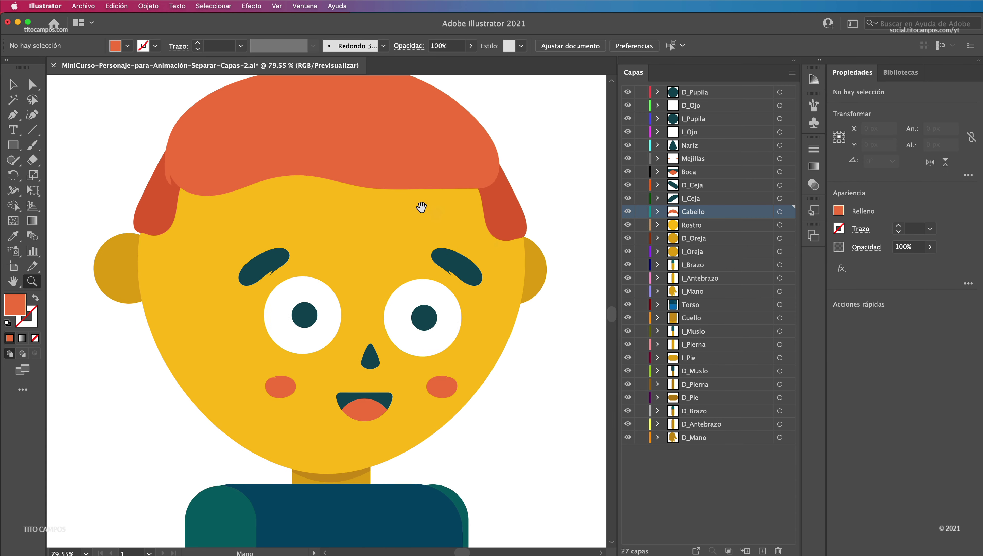
{"action": "left_click_drag", "start_coordinate": [406, 292], "coordinate": [340, 291]}
{"action": "key", "text": "v"}
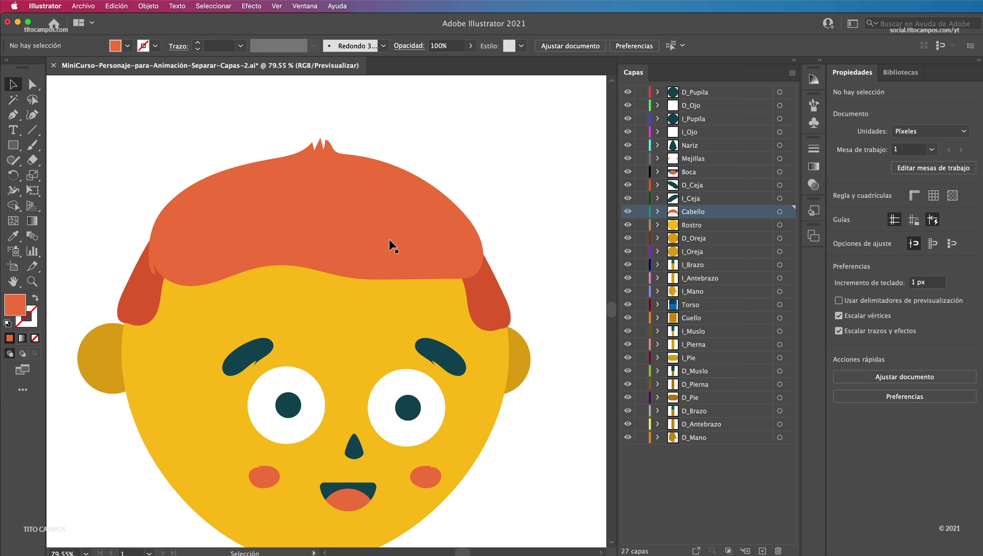
{"action": "scroll", "coordinate": [380, 264], "scroll_direction": "up", "scroll_amount": 3}
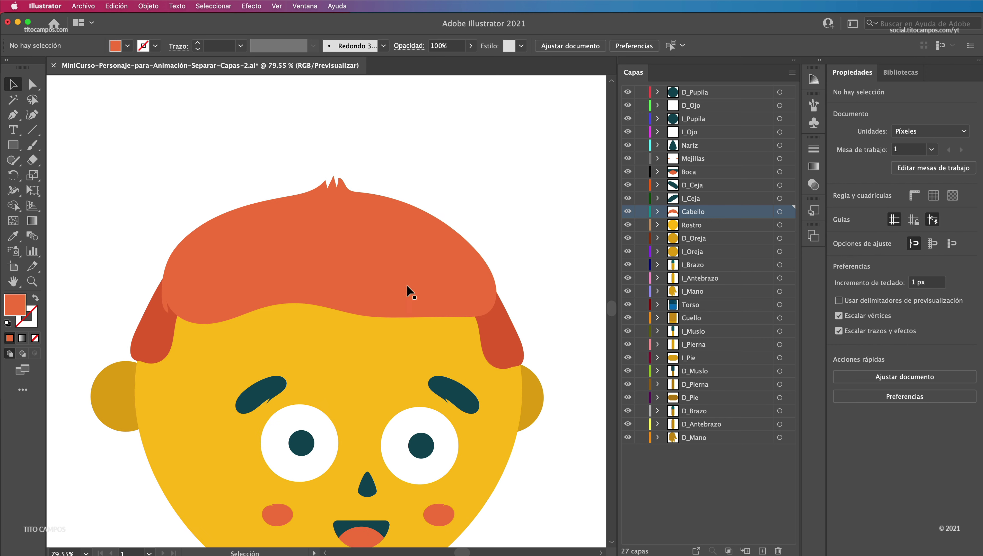
{"action": "mouse_move", "coordinate": [391, 296]}
{"action": "left_mouse_down"}
{"action": "mouse_move", "coordinate": [393, 190]}
{"action": "mouse_move", "coordinate": [391, 213]}
{"action": "left_mouse_up"}
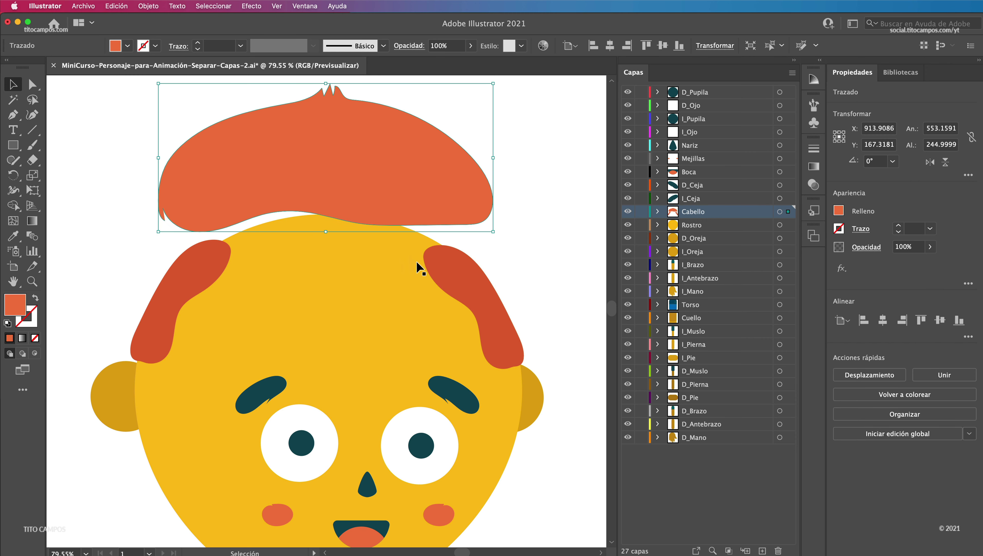
- Undo the hair lift and select each side-hair piece and the top hair to inspect them
{"action": "key", "text": "super+z"}
{"action": "left_click", "coordinate": [502, 341]}
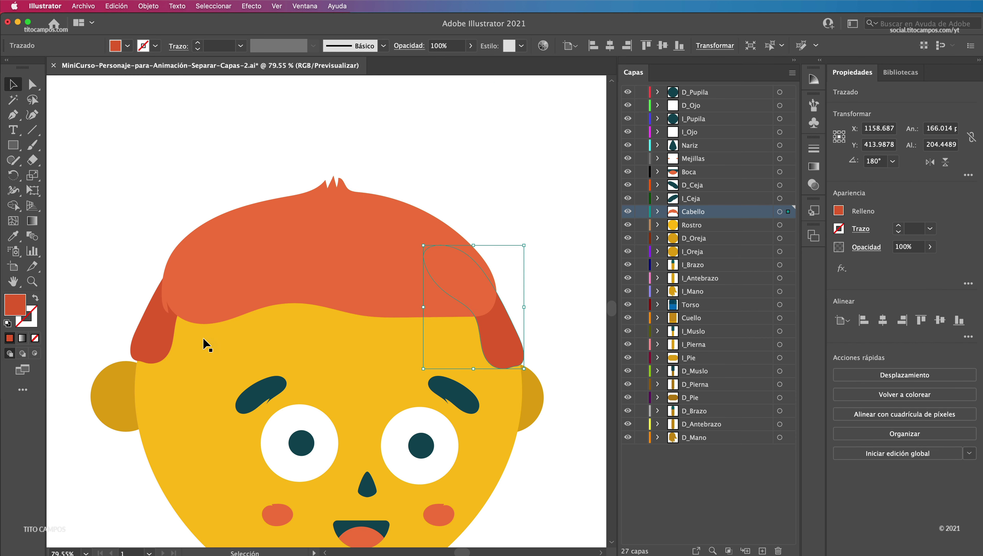
{"action": "left_click", "coordinate": [155, 348]}
{"action": "left_click", "coordinate": [497, 308]}
- Lift the top hair again, undo it, and drag the top hair back into place on the head
{"action": "left_click_drag", "start_coordinate": [381, 275], "coordinate": [390, 243]}
{"action": "key", "text": "super+z"}
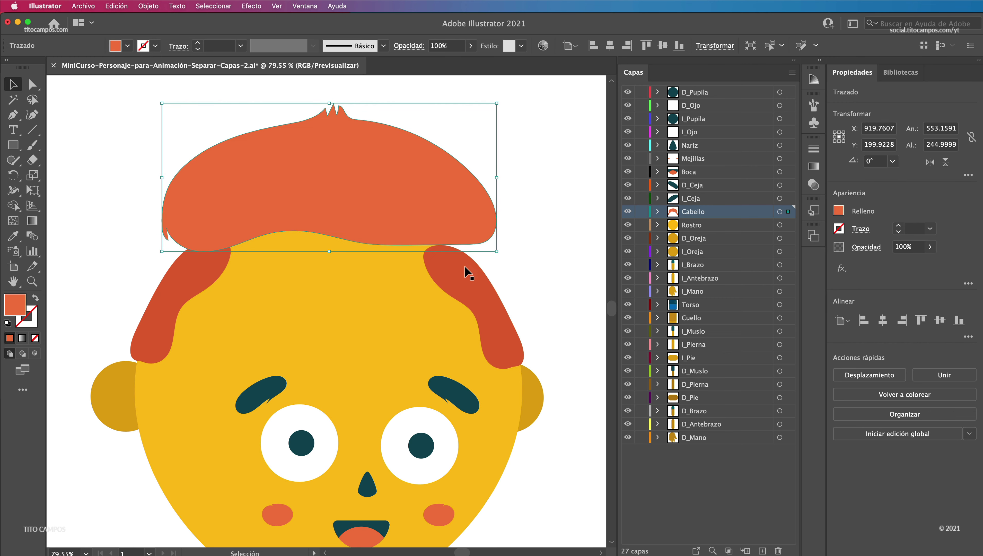
{"action": "key", "text": "super+z"}
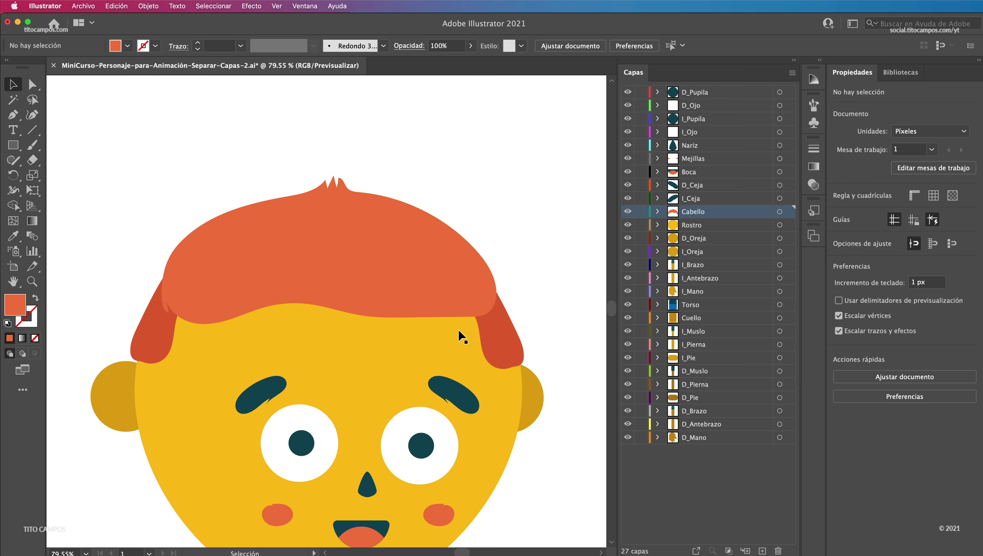
{"action": "left_click", "coordinate": [166, 333]}
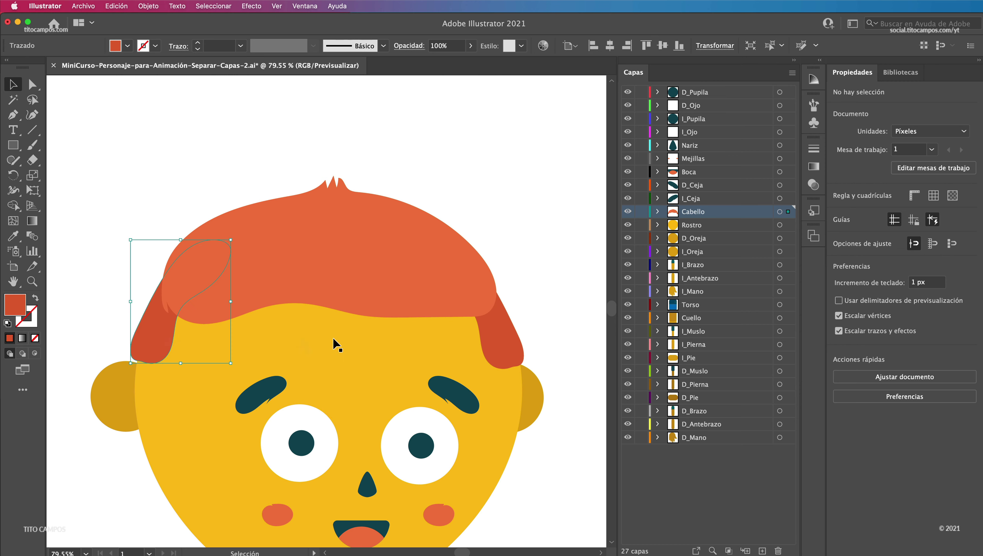
{"action": "left_click", "coordinate": [491, 334]}
{"action": "mouse_move", "coordinate": [347, 285]}
{"action": "left_mouse_down"}
{"action": "mouse_move", "coordinate": [365, 271]}
{"action": "mouse_move", "coordinate": [388, 302]}
{"action": "left_mouse_up"}
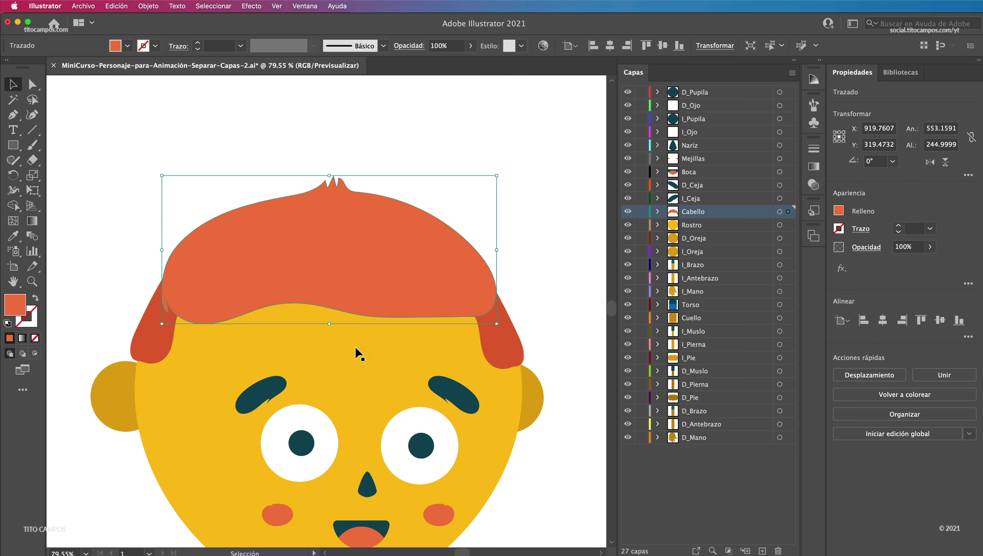
- Rename Cabello to 'Cabello Superior', then create Capa 28 and rename it 'Cabello Lateral'
{"action": "double_click", "coordinate": [692, 210]}
{"action": "type", "text": "Superior"}
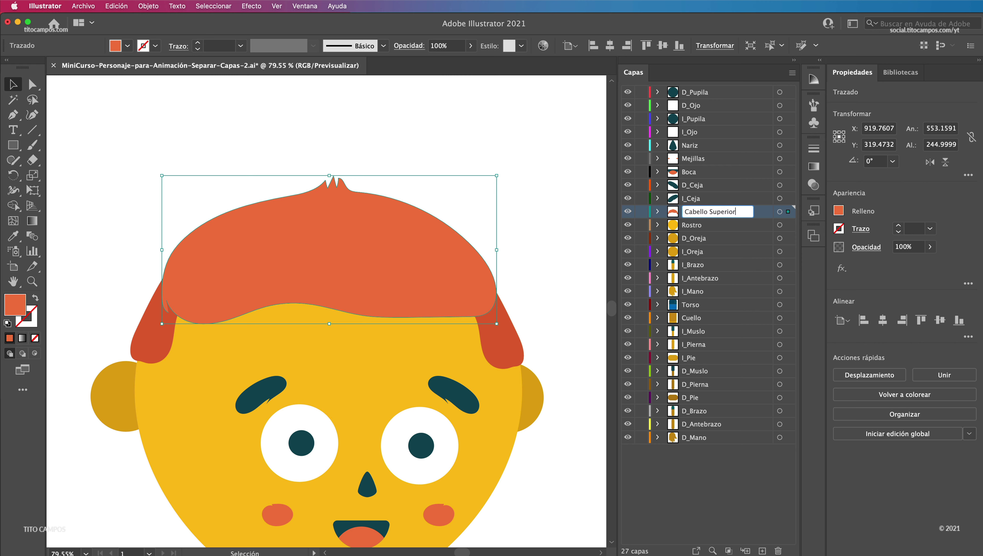
{"action": "key", "text": "Return"}
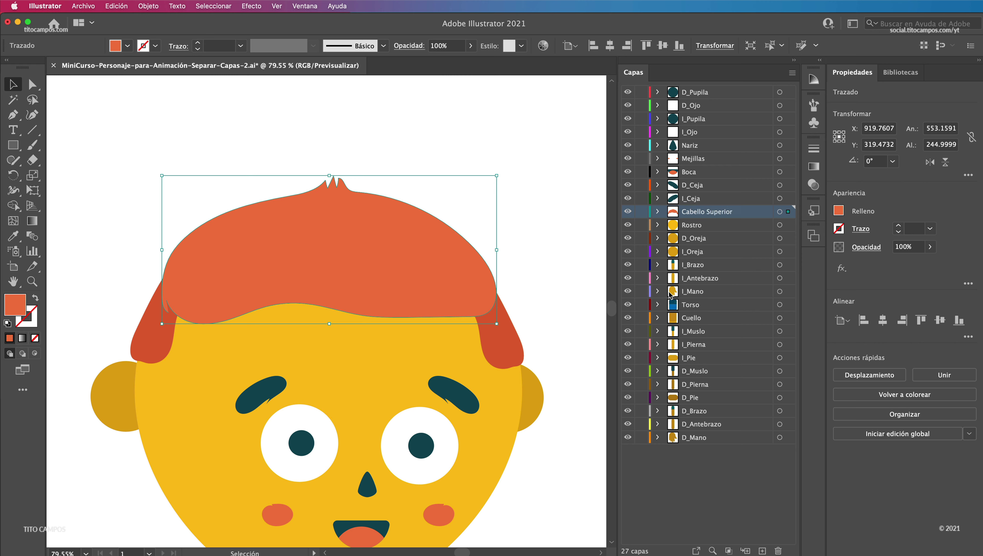
{"action": "left_click", "coordinate": [762, 551]}
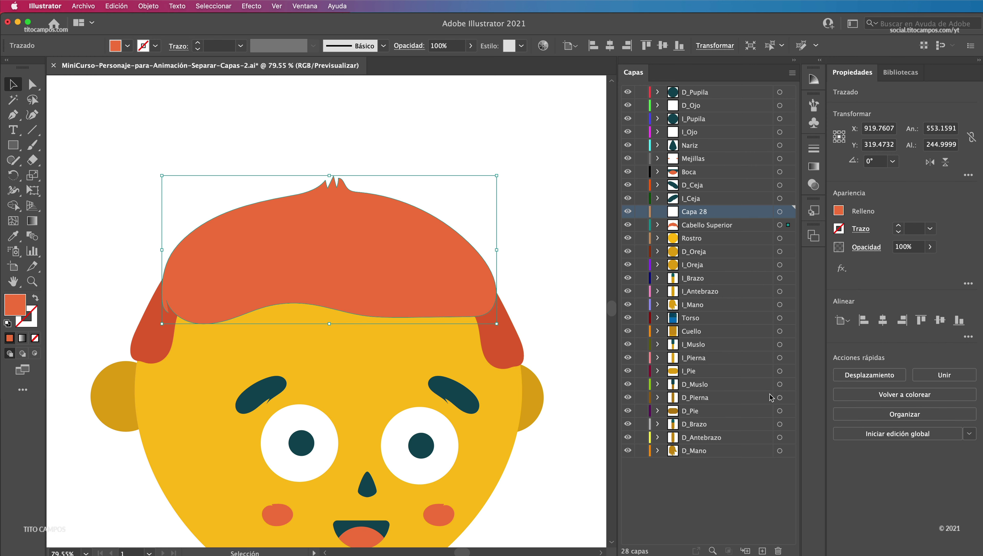
{"action": "double_click", "coordinate": [695, 212]}
{"action": "type", "text": "Cabello Lateral"}
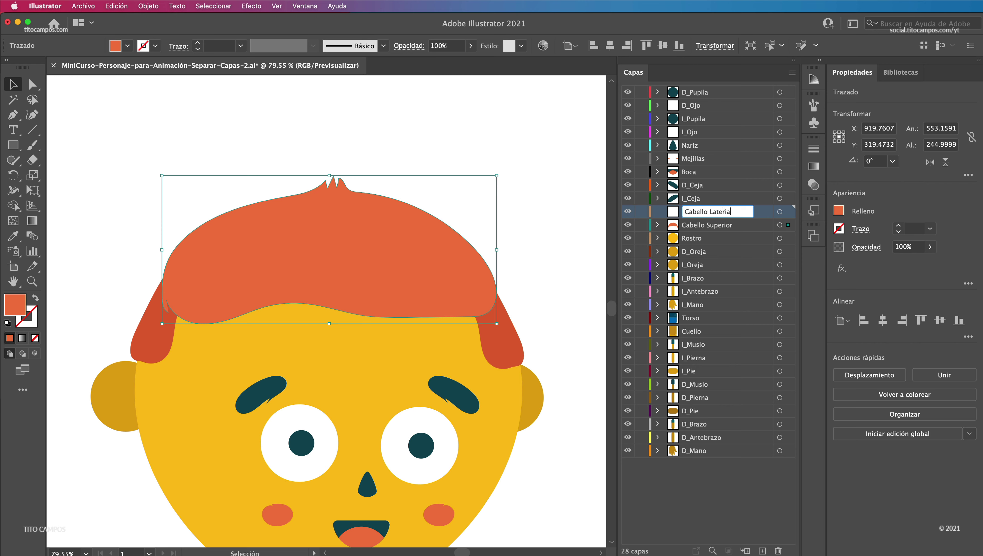
{"action": "key", "text": "Return"}
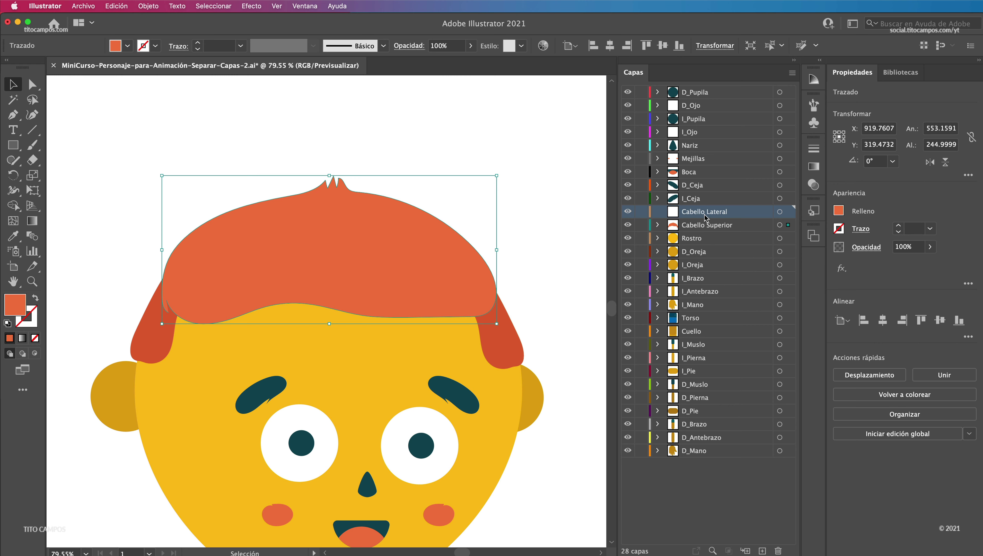
- Transfer the left and right side-hair paths to Cabello Lateral, then drag that layer under Cabello Superior
{"action": "left_click", "coordinate": [483, 343]}
{"action": "left_click", "coordinate": [180, 342], "text": "shift"}
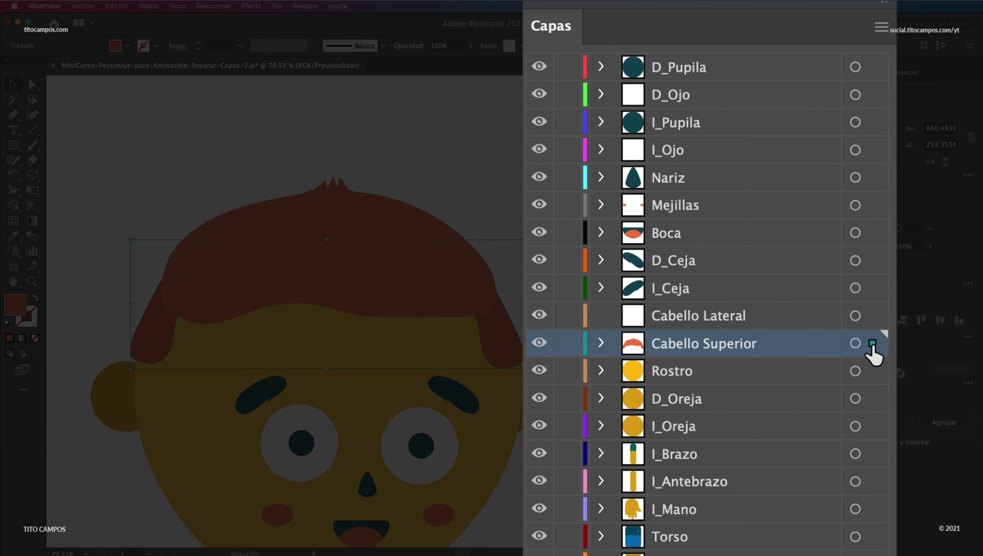
{"action": "left_click_drag", "start_coordinate": [826, 244], "coordinate": [827, 227]}
{"action": "left_click_drag", "start_coordinate": [876, 329], "coordinate": [874, 316]}
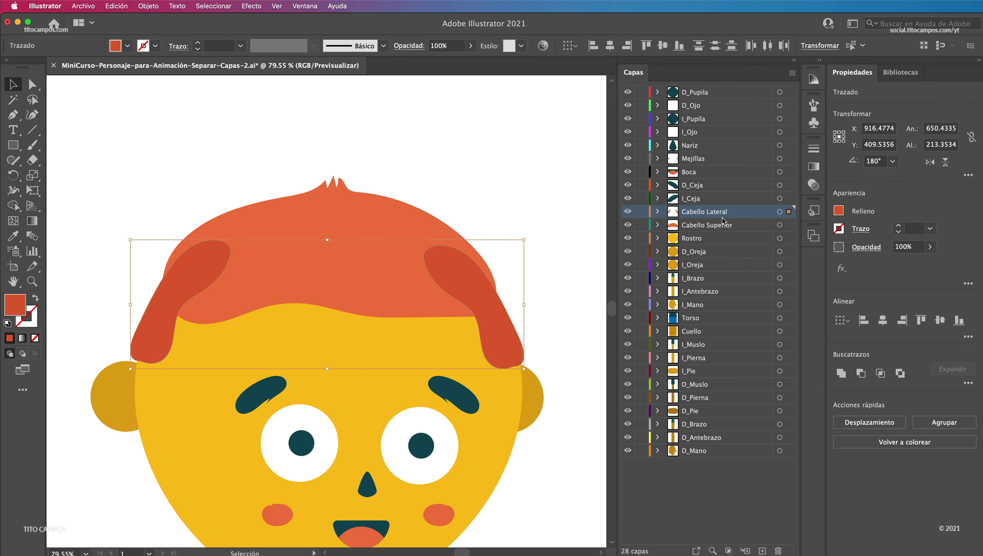
{"action": "left_click_drag", "start_coordinate": [722, 219], "coordinate": [731, 221]}
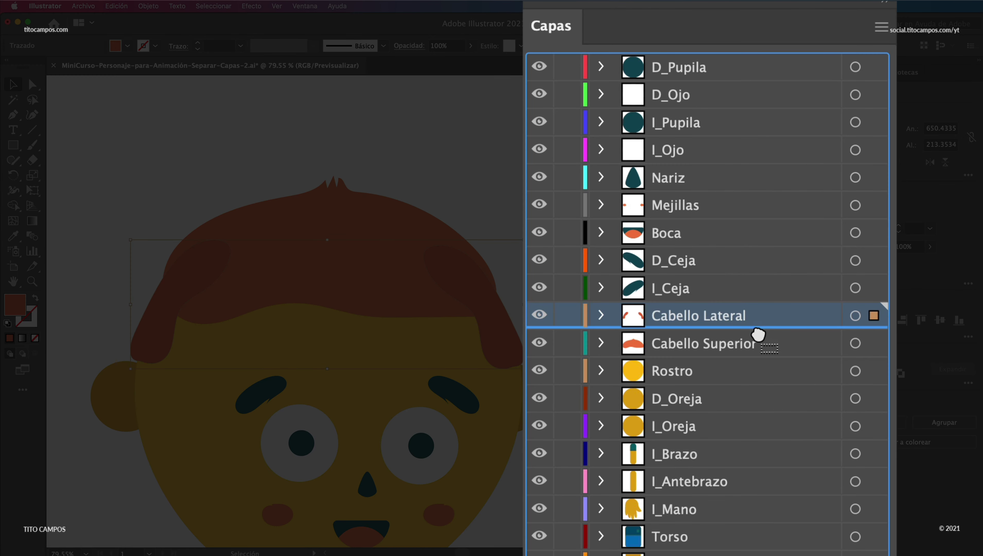
{"action": "left_click_drag", "start_coordinate": [758, 335], "coordinate": [754, 356]}
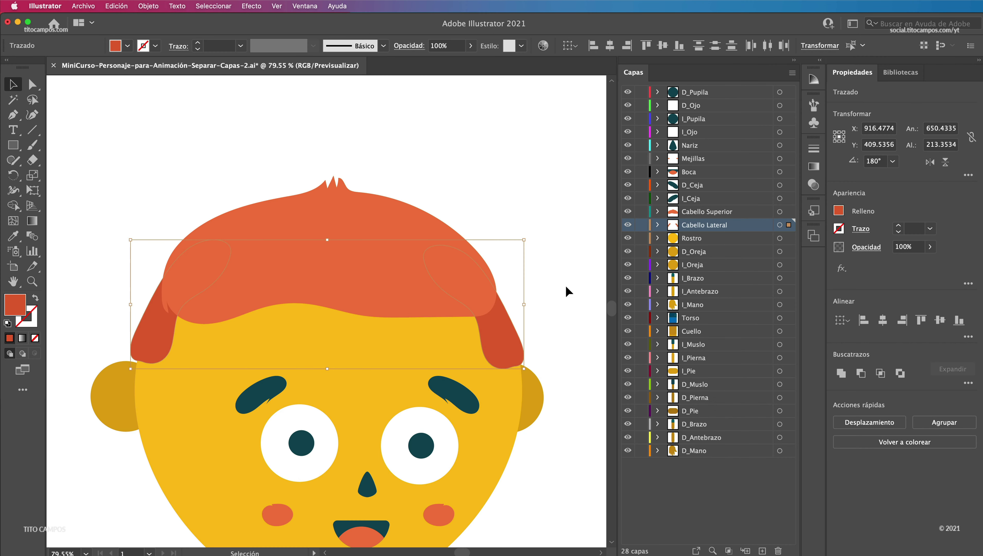
- Fit the character in view and hide the face and hair layers, from D_Pupila to Rostro
{"action": "left_click", "coordinate": [565, 284]}
{"action": "key", "text": "super+0"}
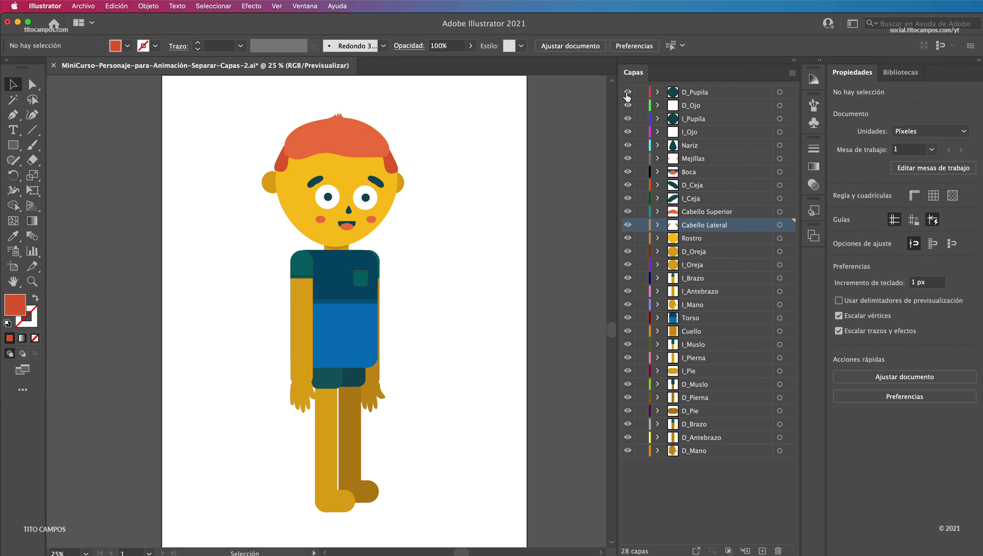
{"action": "left_click", "coordinate": [627, 92]}
{"action": "left_click", "coordinate": [627, 119]}
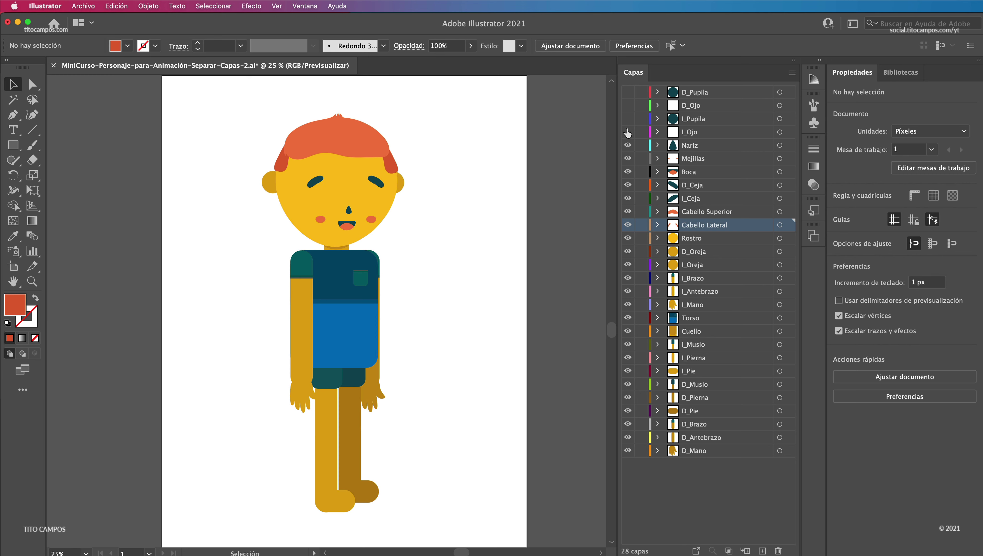
{"action": "left_click", "coordinate": [627, 145]}
{"action": "left_click", "coordinate": [627, 171]}
{"action": "left_click", "coordinate": [627, 198]}
{"action": "left_click", "coordinate": [627, 211]}
{"action": "left_click", "coordinate": [627, 225]}
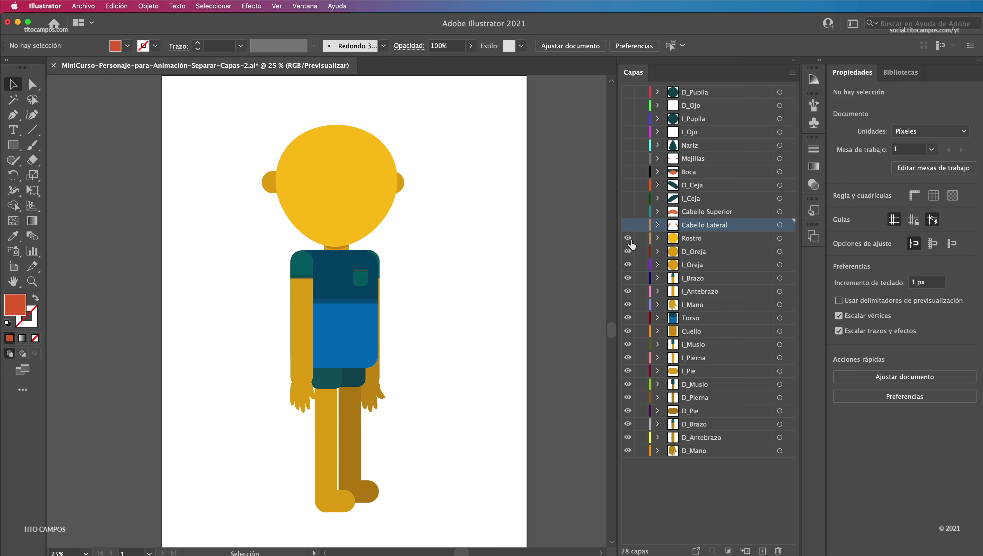
- Hide the ear, arm, torso, neck and leg layers, down to D_Mano
{"action": "left_click", "coordinate": [627, 251]}
{"action": "left_click", "coordinate": [627, 278]}
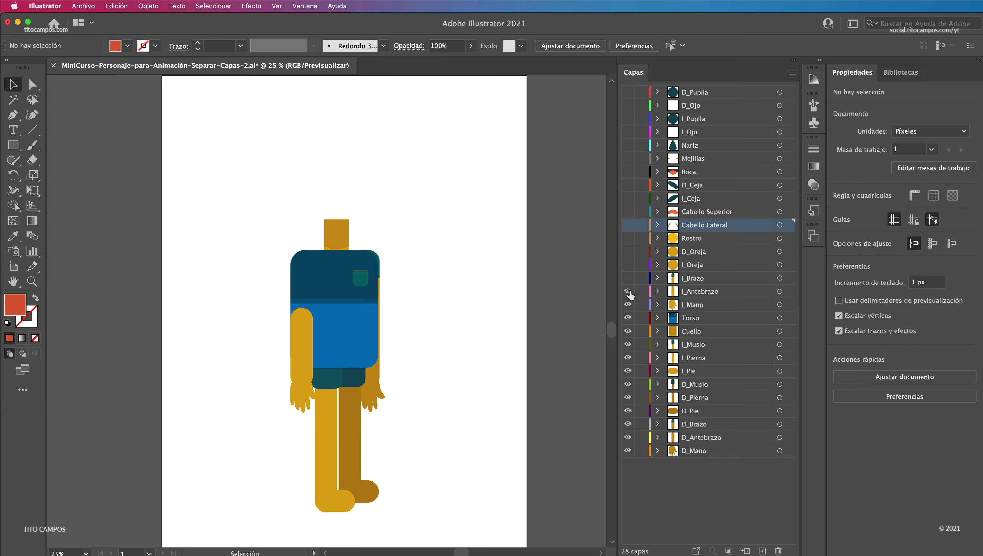
{"action": "left_click", "coordinate": [627, 318]}
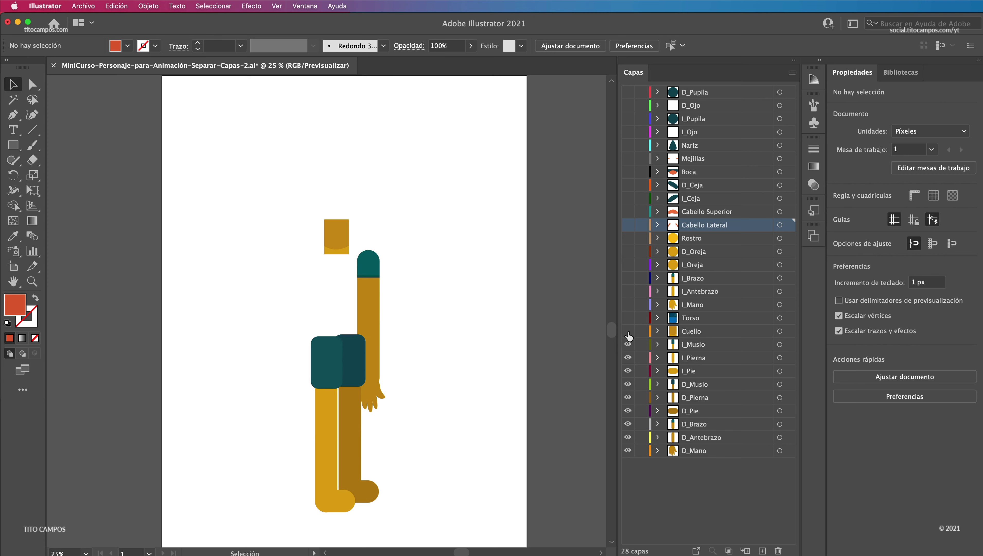
{"action": "left_click", "coordinate": [628, 331]}
{"action": "left_click", "coordinate": [628, 357]}
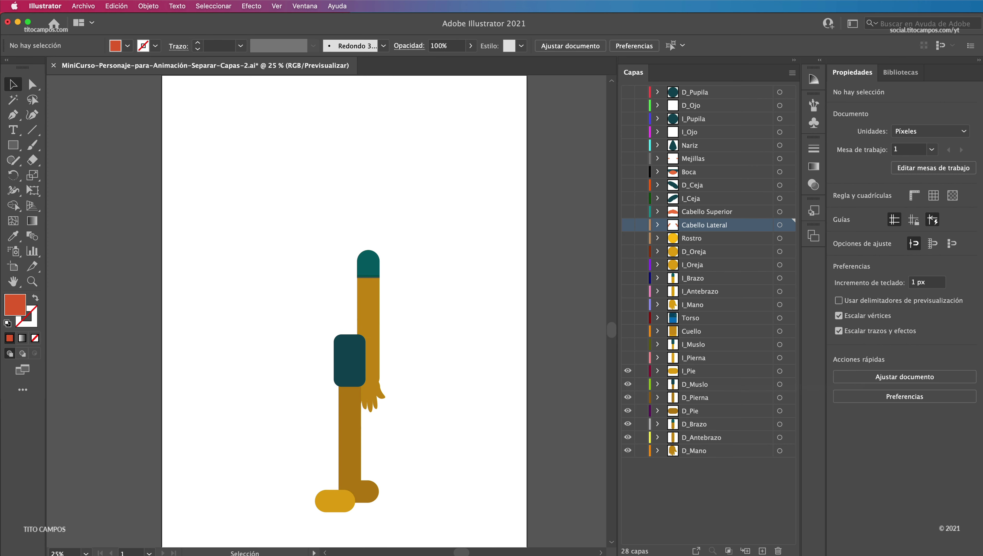
{"action": "left_click", "coordinate": [628, 371]}
{"action": "left_click", "coordinate": [627, 398]}
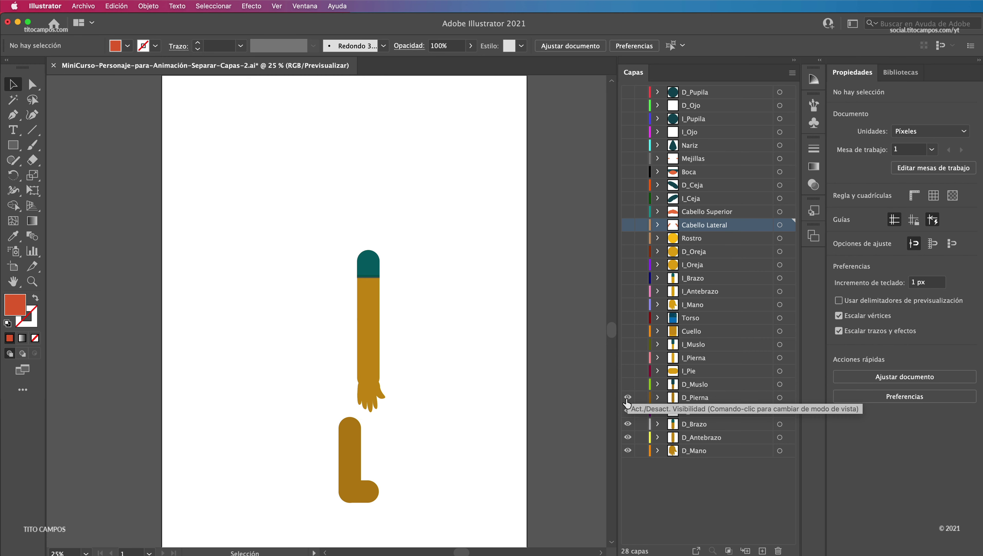
{"action": "left_click", "coordinate": [627, 424]}
{"action": "left_click", "coordinate": [627, 451]}
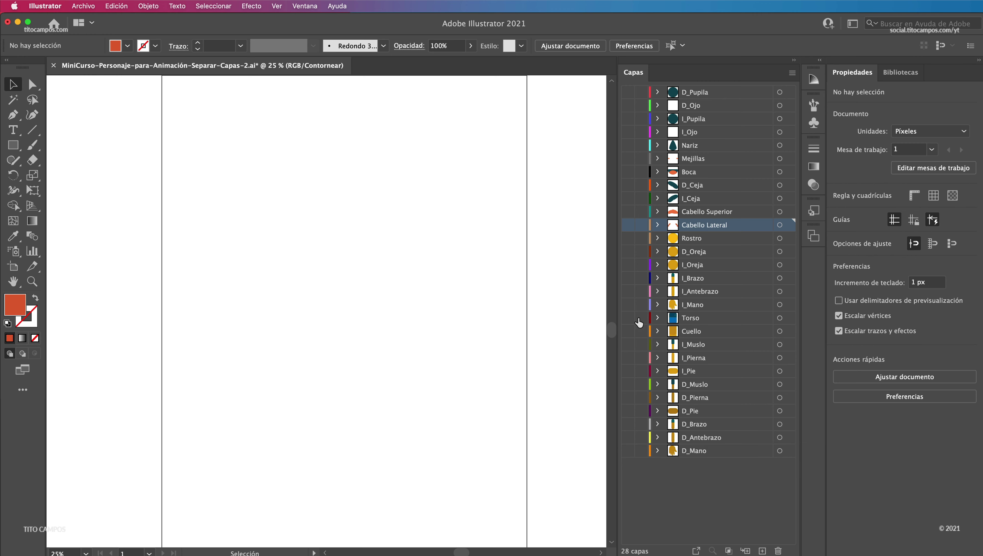
- Restore layer visibility and switch from Outline back to full-colour Preview with Ctrl+Y
{"action": "left_click", "coordinate": [613, 93]}
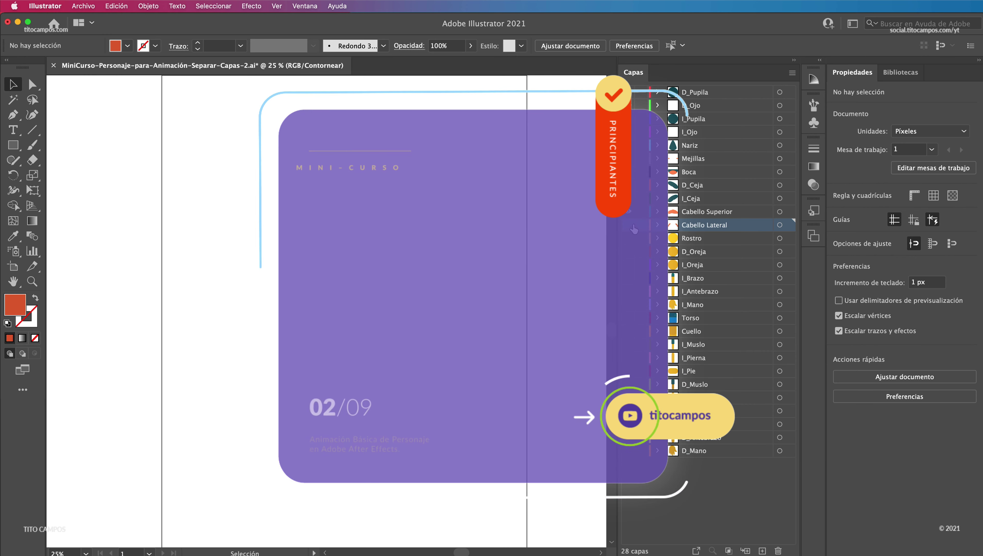
{"action": "key", "text": "ctrl+y"}
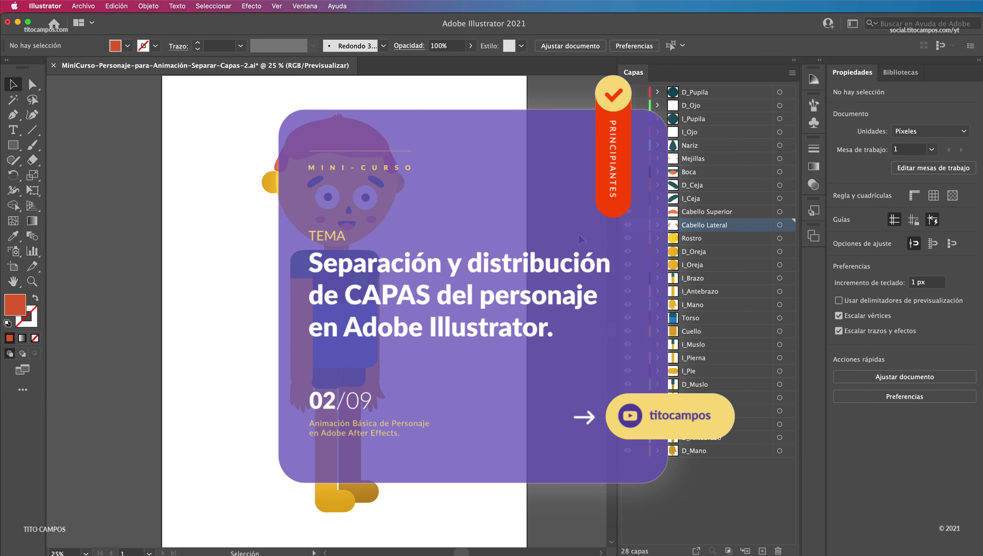